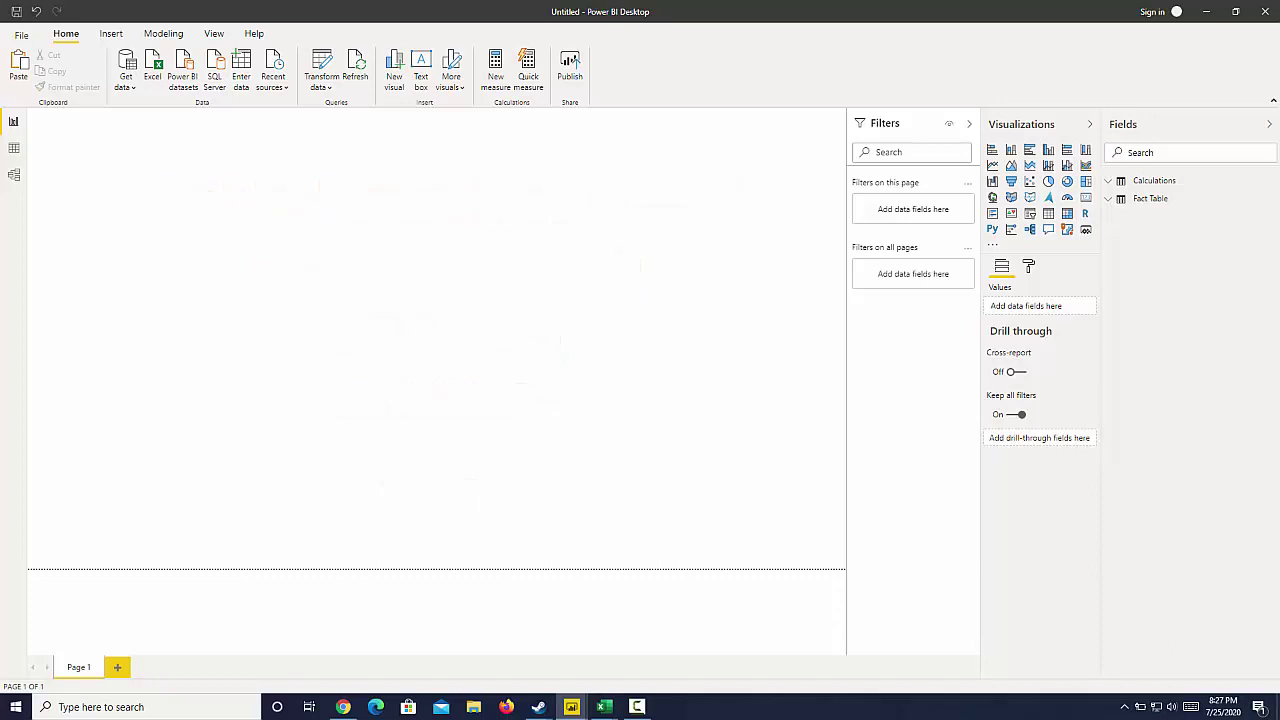
# Examine the rows and columns of the Fact Table in the data view.
pyautogui.click(1136, 200)
pyautogui.click(14, 147)
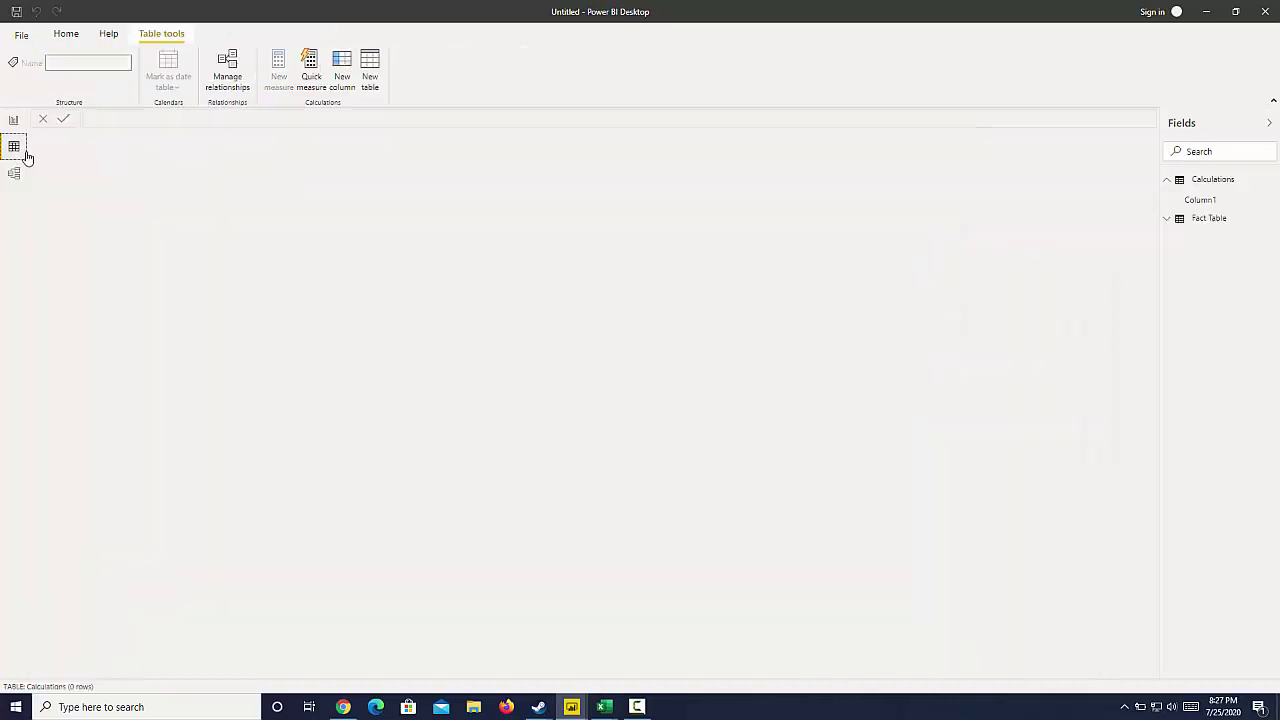
pyautogui.click(1190, 220)
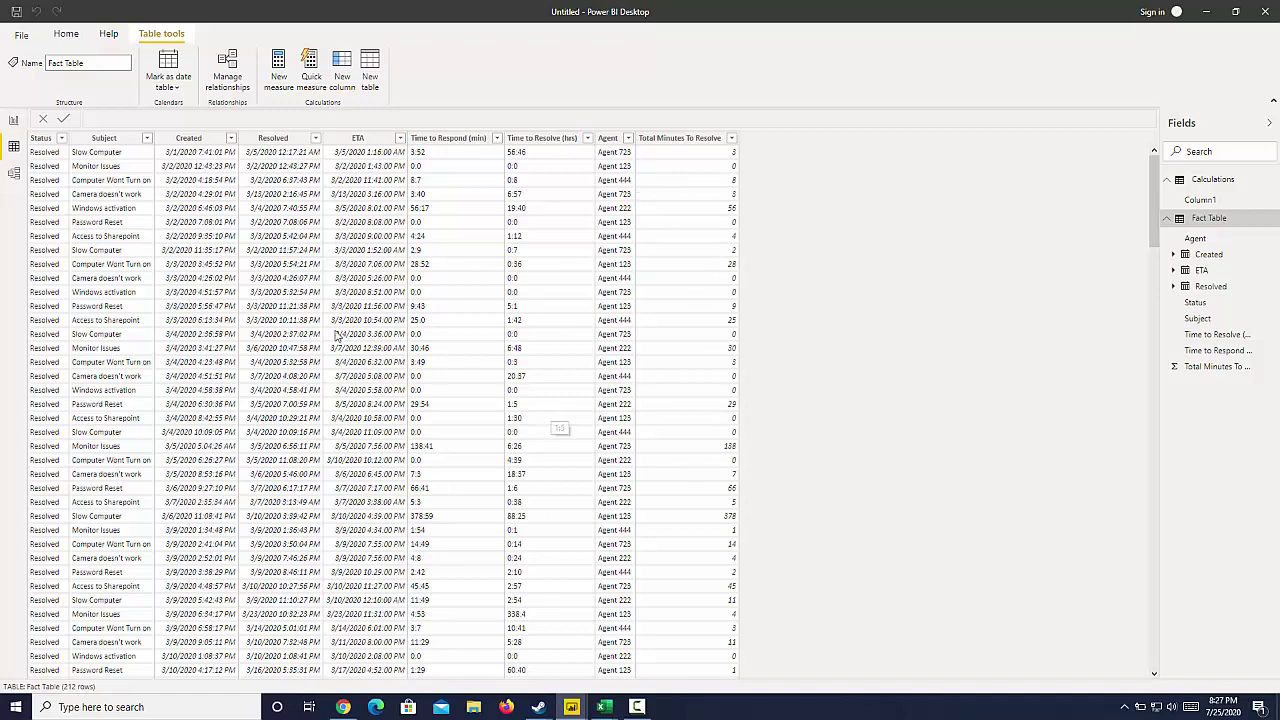
pyautogui.scroll(-10, 350, 475)
pyautogui.scroll(10, 345, 490)
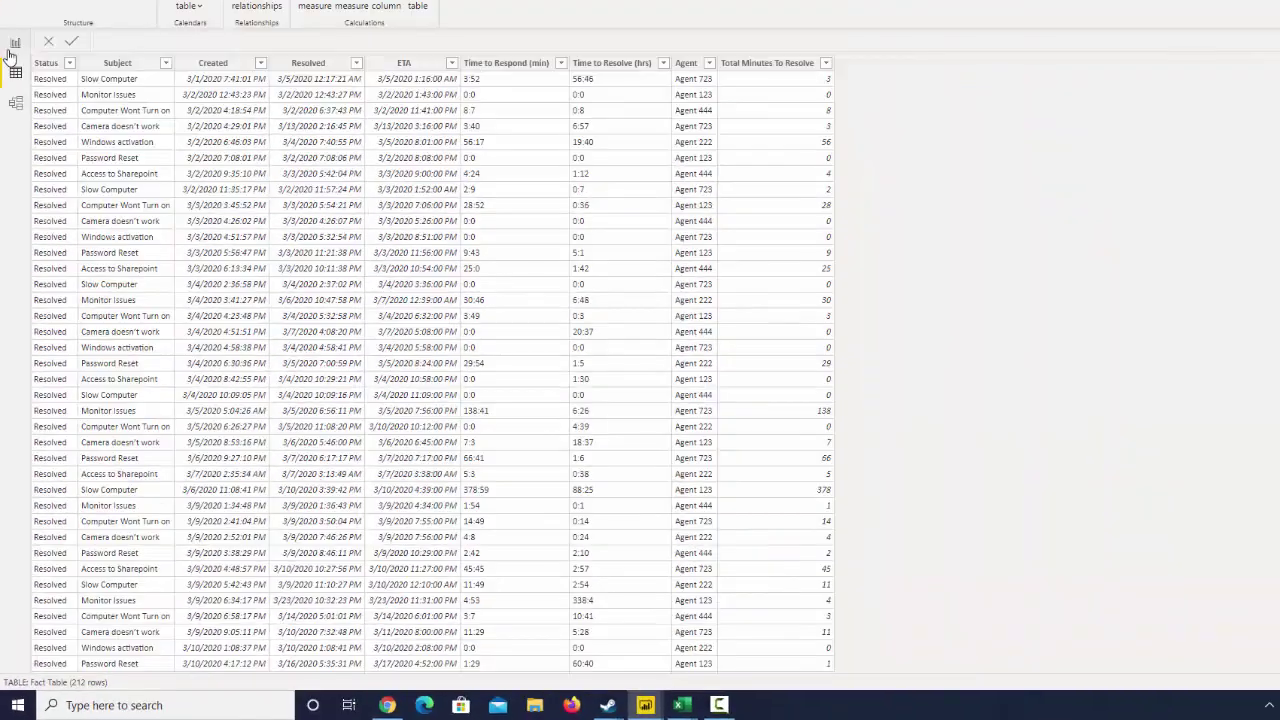
# Create a new measure on the report's Calculations table with the formula COUNTROWS('Fact Table').
pyautogui.click(12, 45)
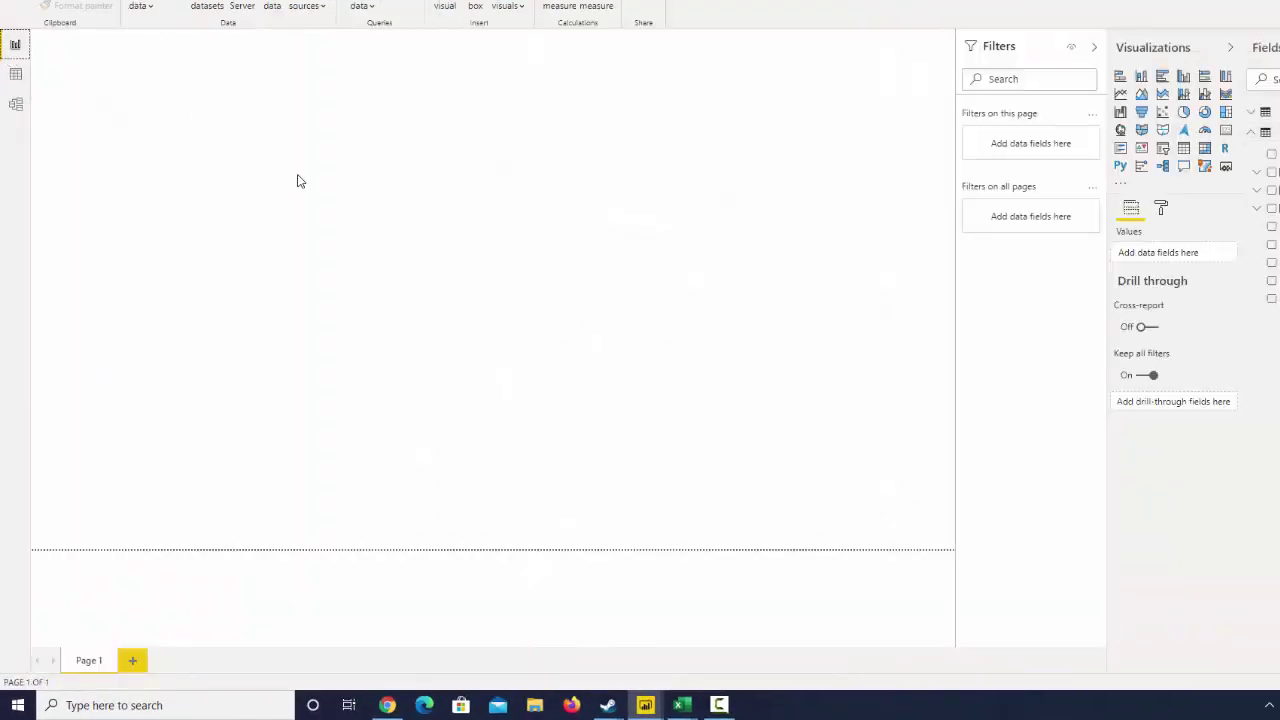
pyautogui.click(1253, 132)
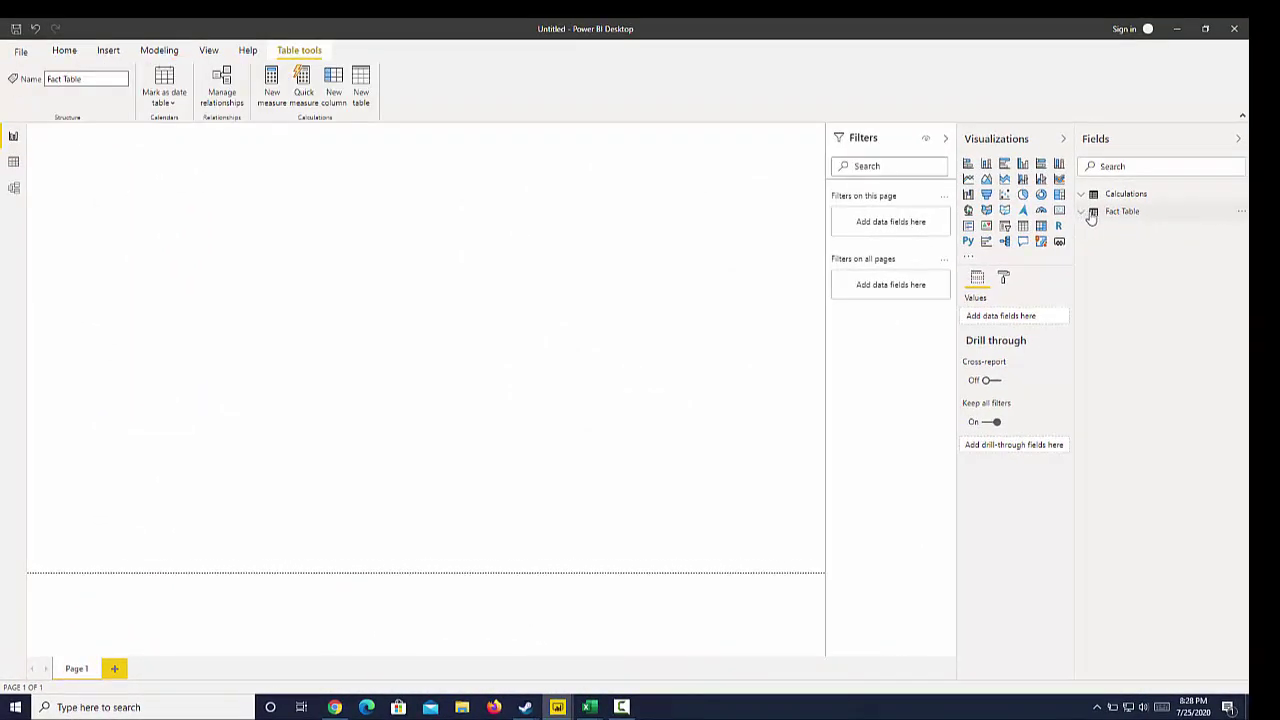
pyautogui.click(64, 52)
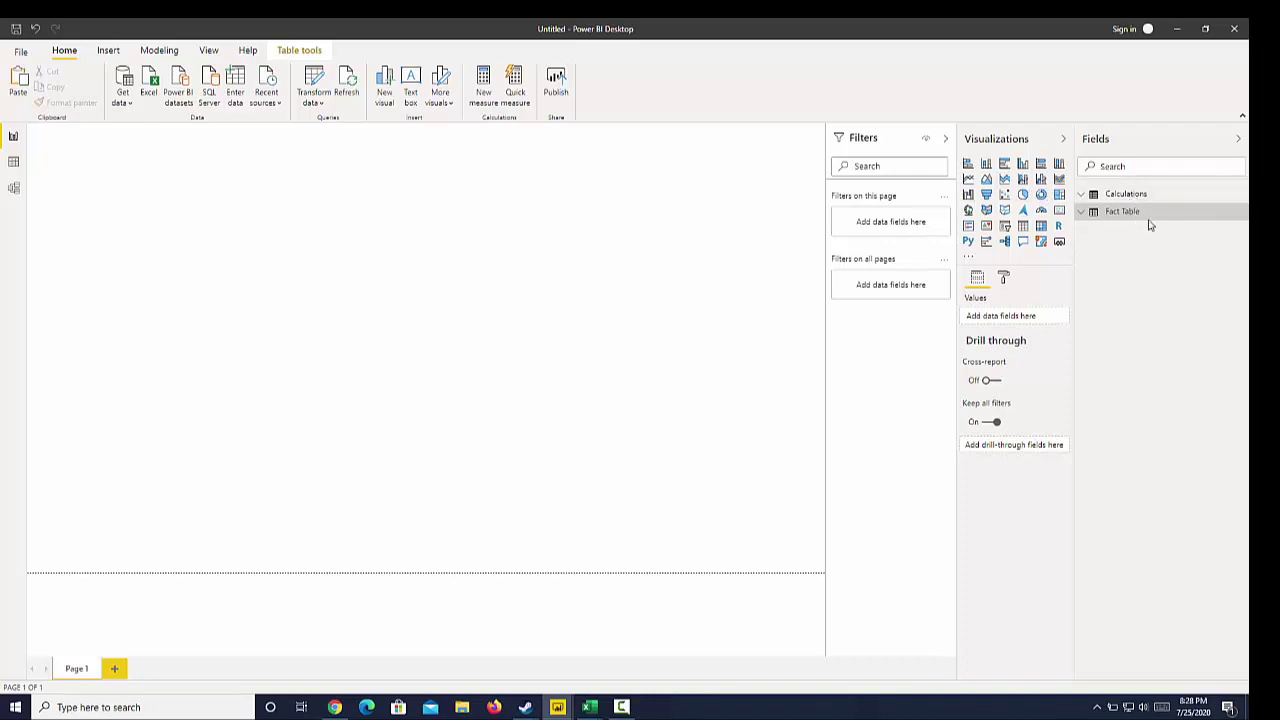
pyautogui.click(1081, 194)
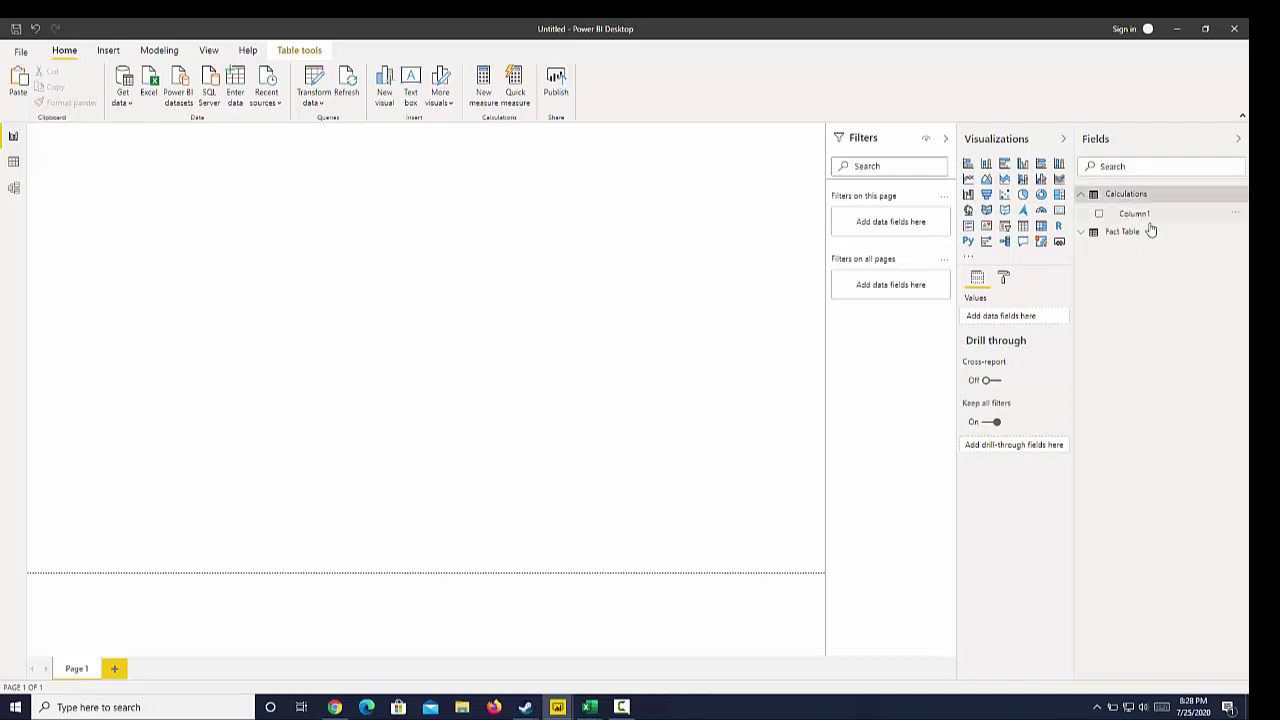
pyautogui.rightClick(1137, 214)
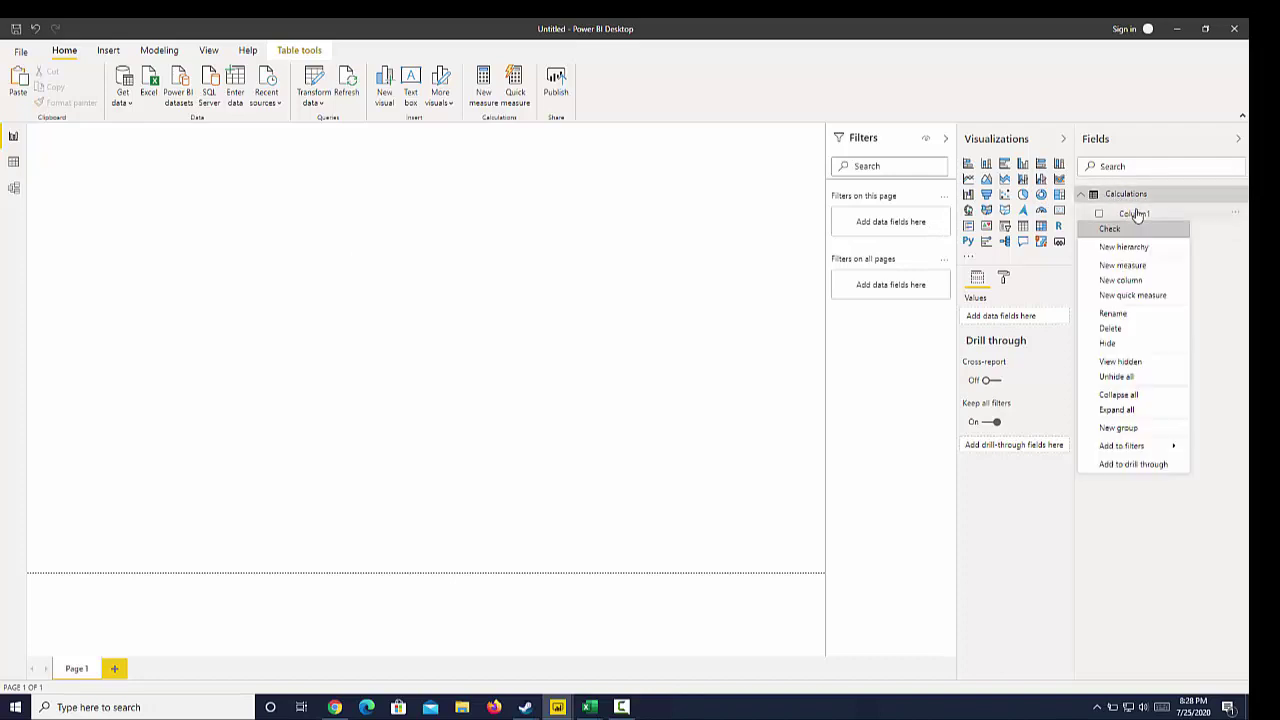
pyautogui.click(1122, 265)
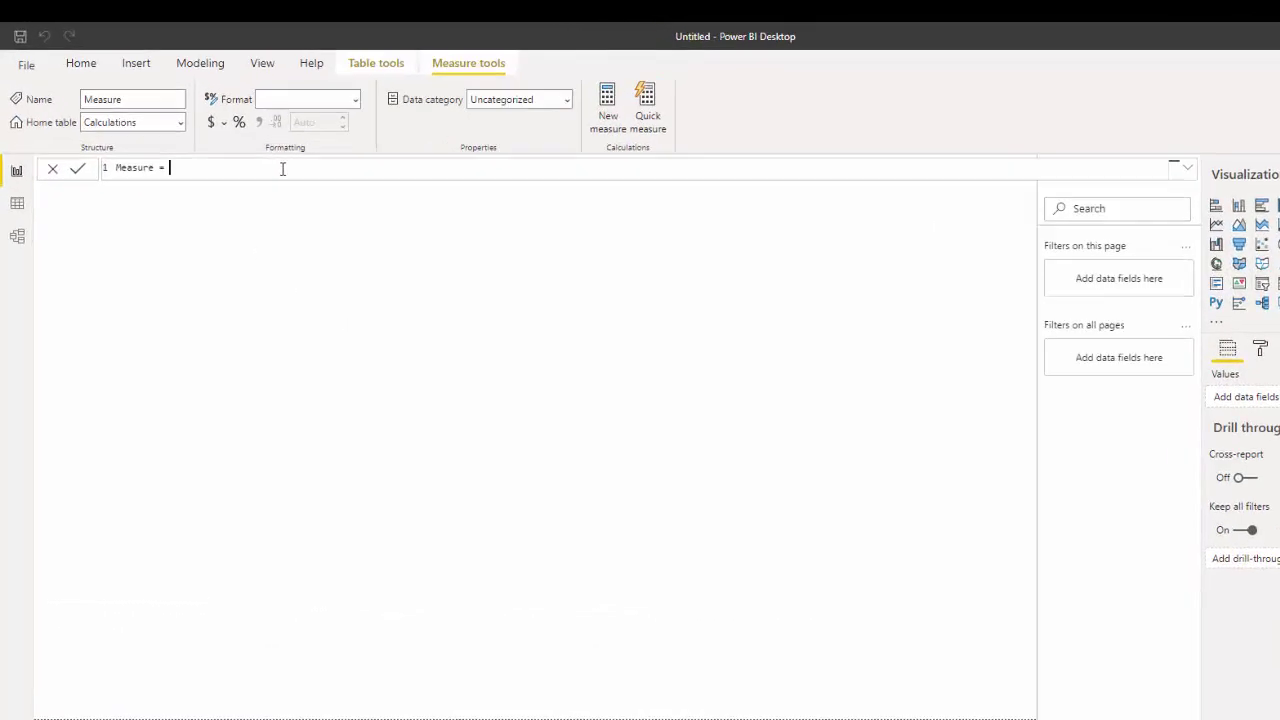
pyautogui.write('count')
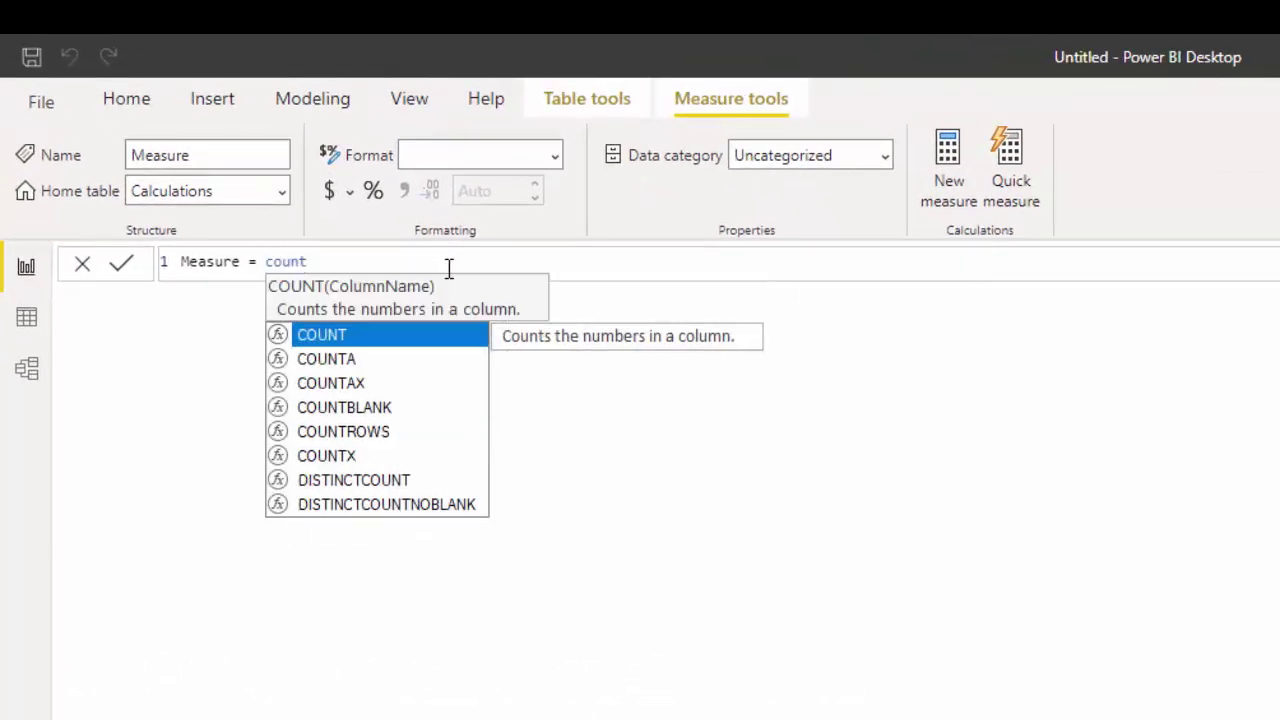
pyautogui.click(393, 435)
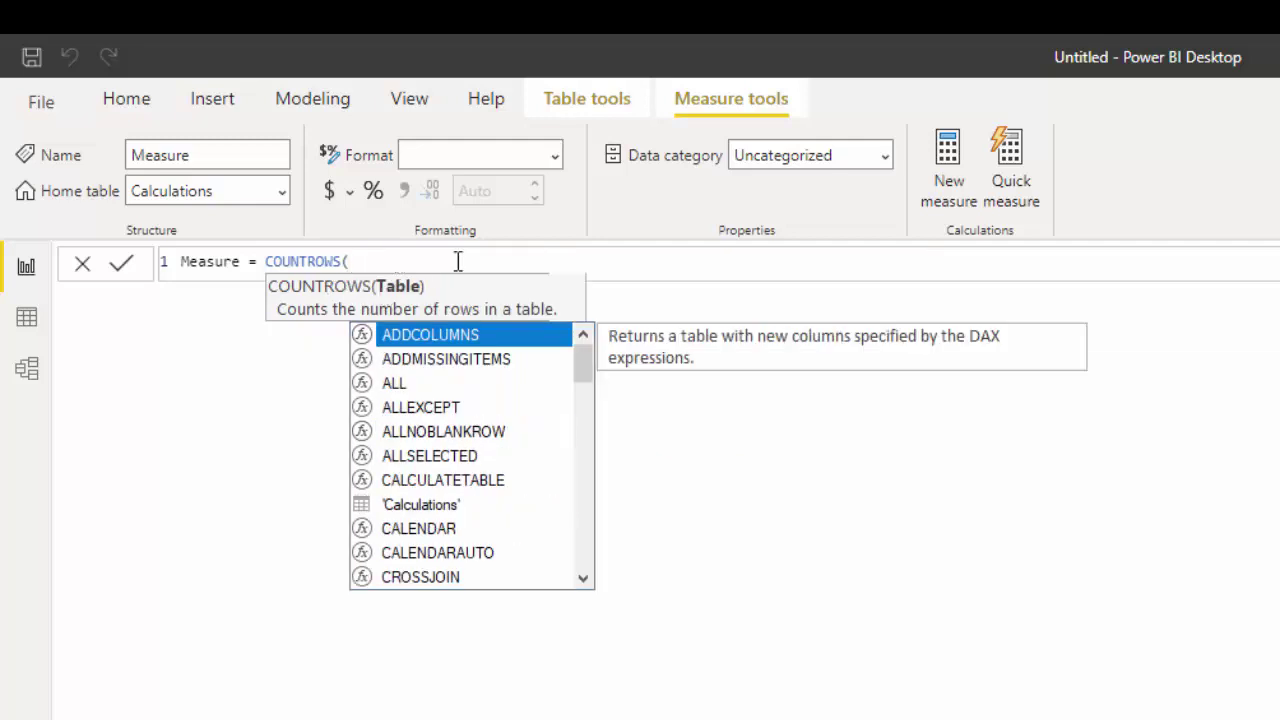
pyautogui.write('fact')
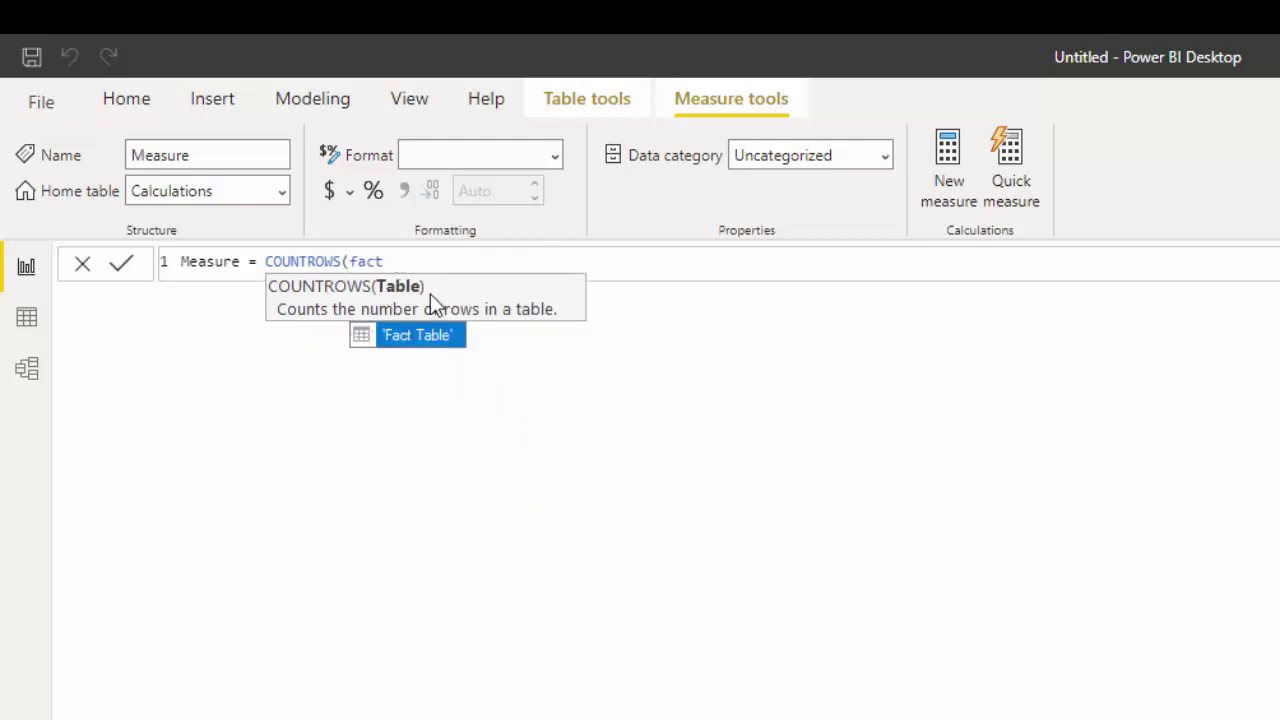
pyautogui.click(419, 337)
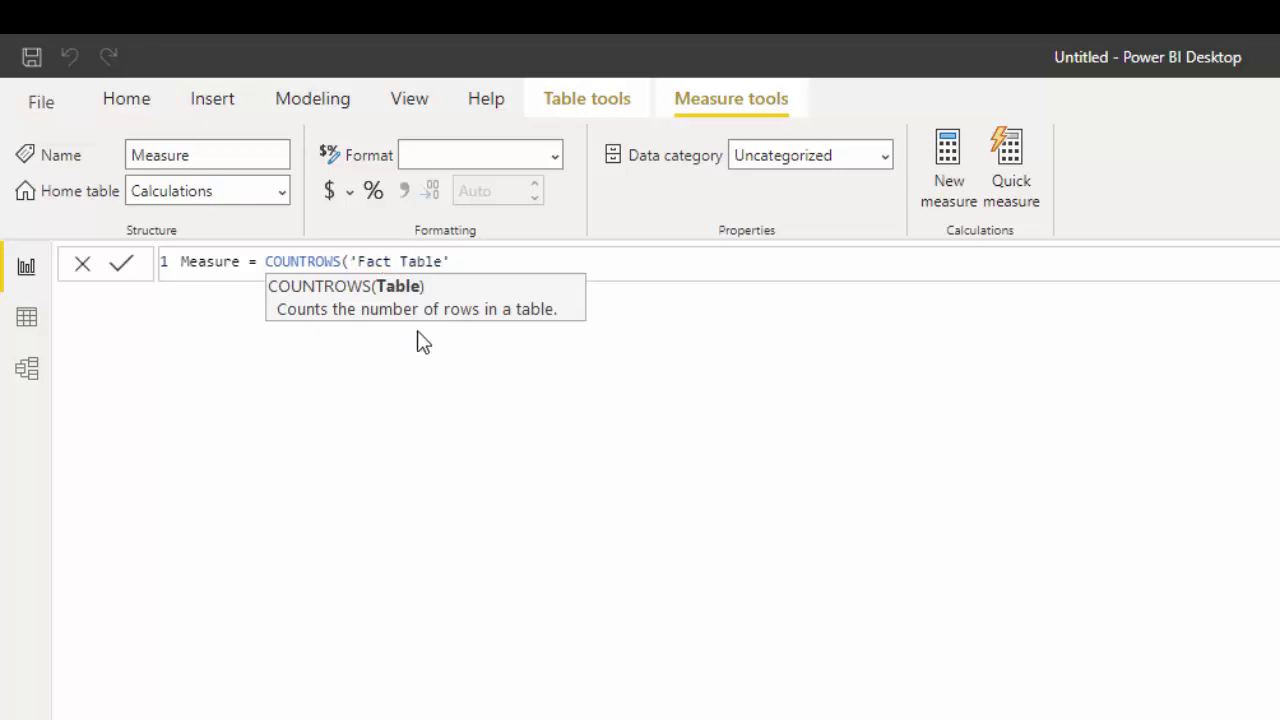
pyautogui.write(')')
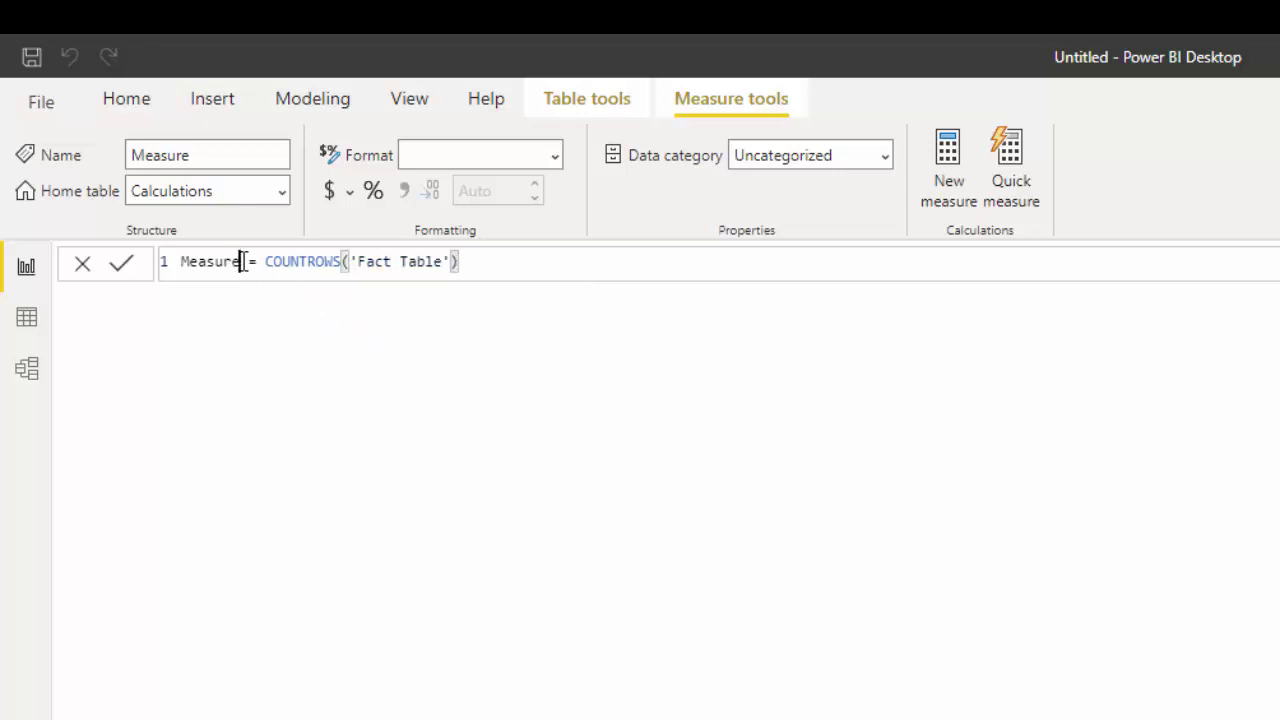
# Rename the new measure "count of rows" in its formula and commit it.
pyautogui.moveTo(241, 261); pyautogui.dragTo(184, 263)
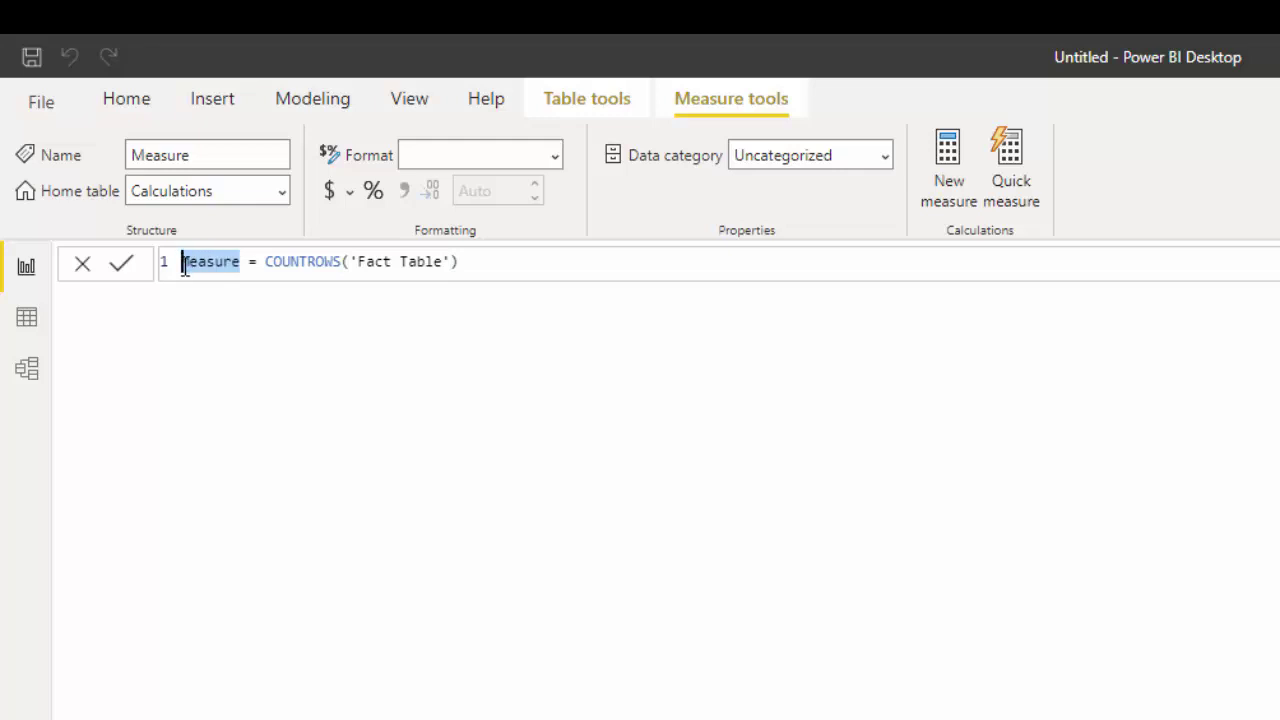
pyautogui.write('T')
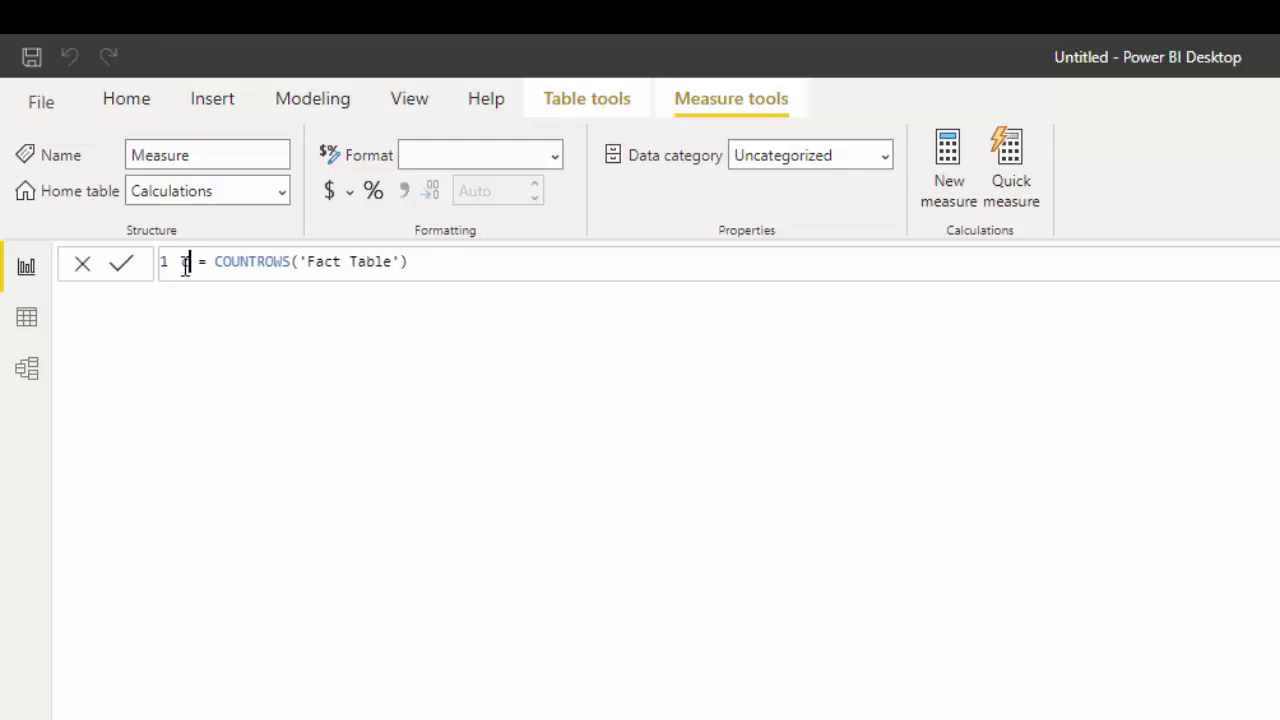
pyautogui.write('ount of Ro')
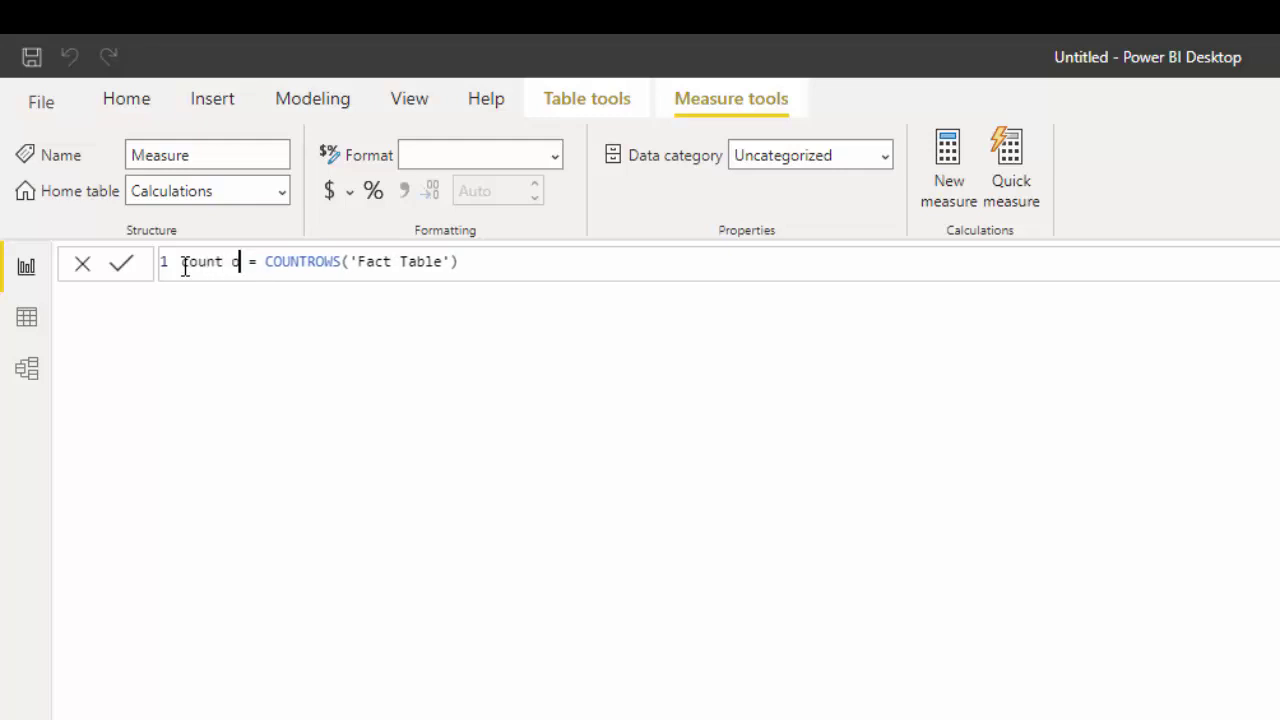
pyautogui.press('BackSpace')
pyautogui.press('BackSpace')
pyautogui.write('rows')
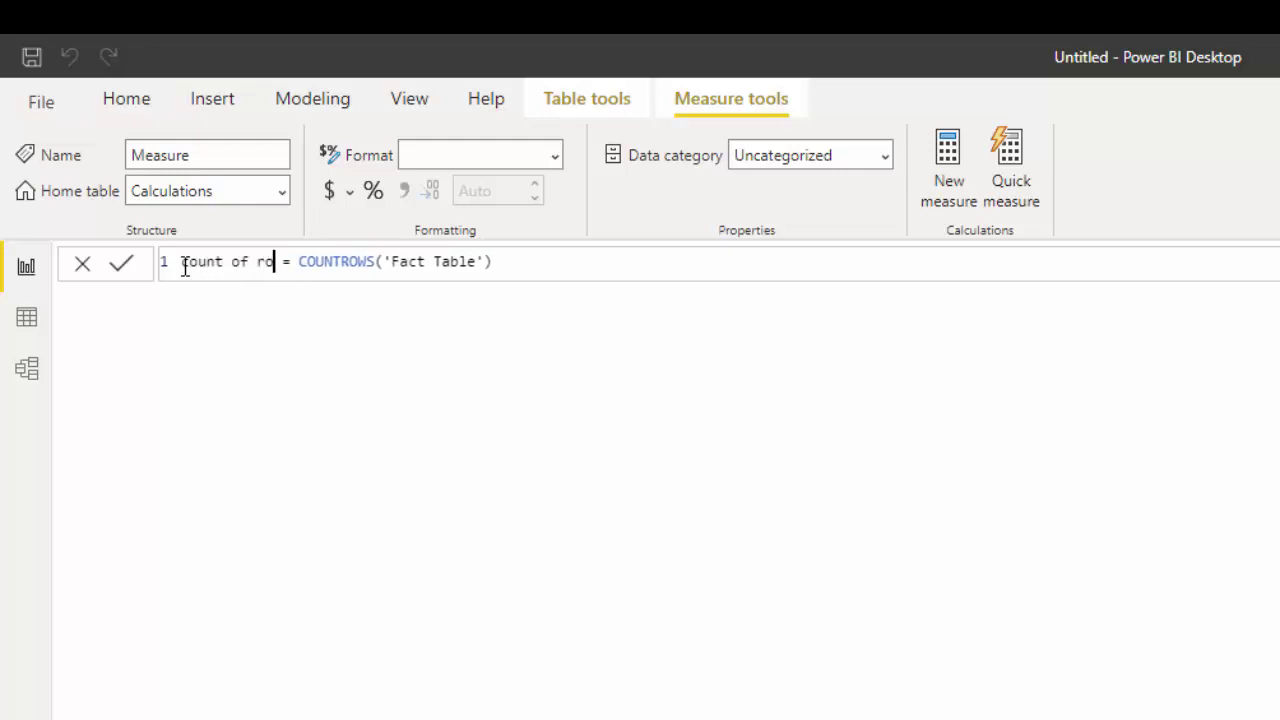
pyautogui.click(120, 263)
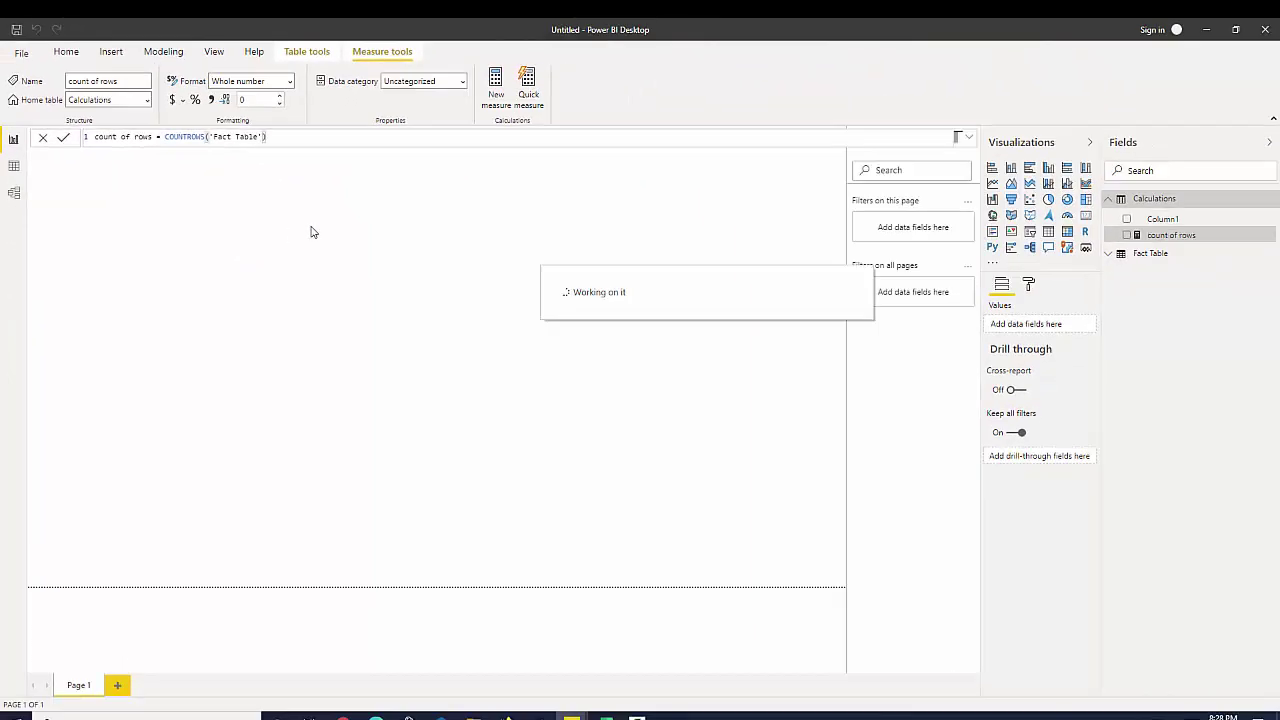
# Add the count of rows measure to the report page as a compact card visual in the page's upper-left corner.
pyautogui.moveTo(1160, 238); pyautogui.dragTo(340, 275)
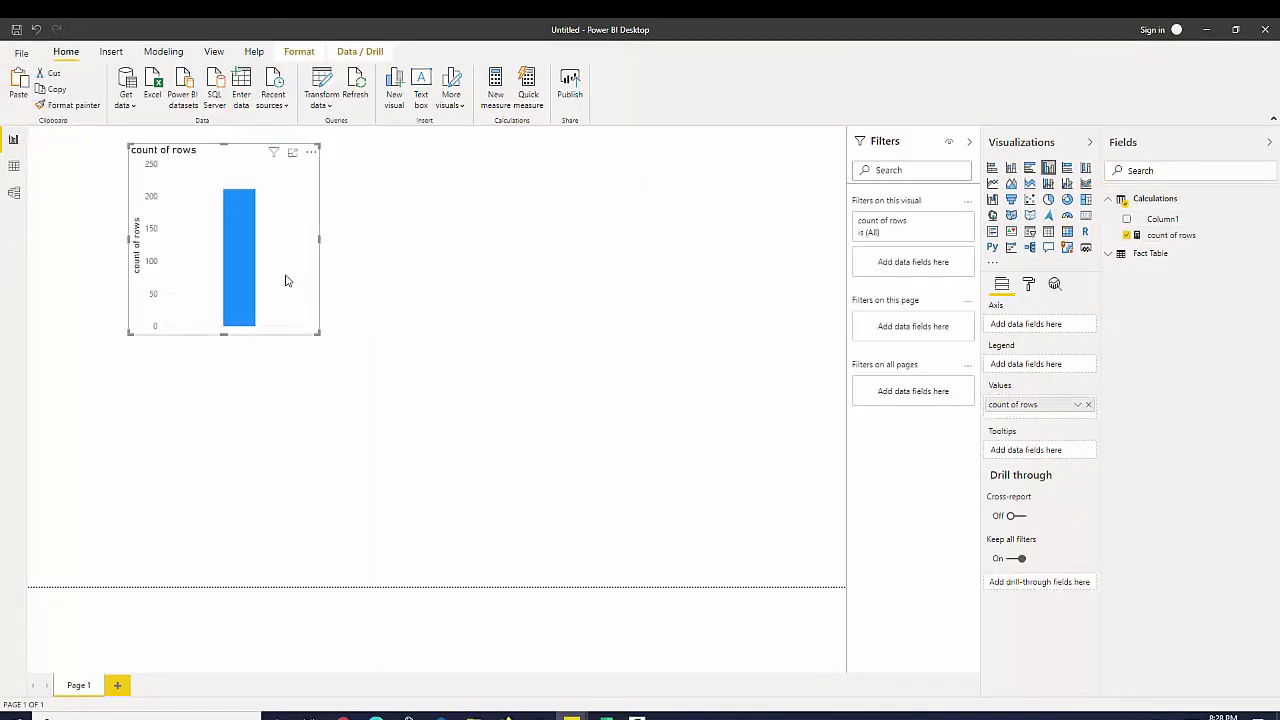
pyautogui.moveTo(240, 230); pyautogui.dragTo(204, 230)
pyautogui.click(1086, 215)
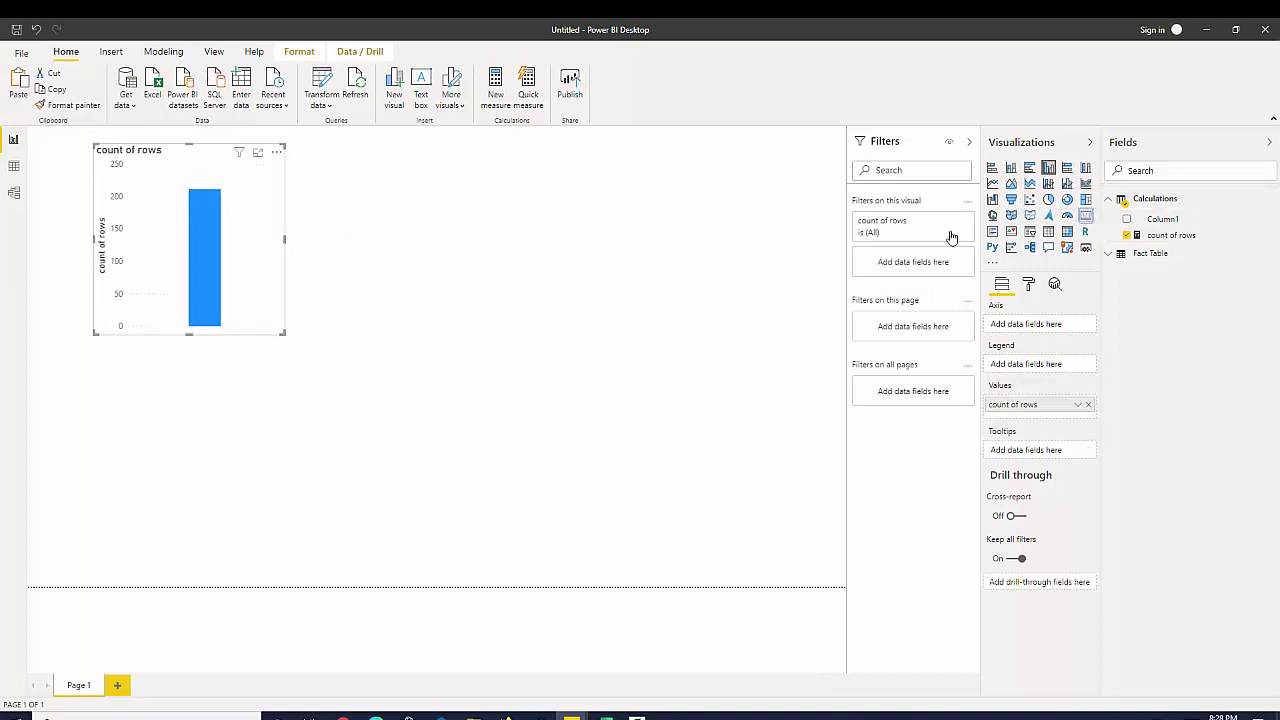
pyautogui.moveTo(257, 329); pyautogui.dragTo(220, 234)
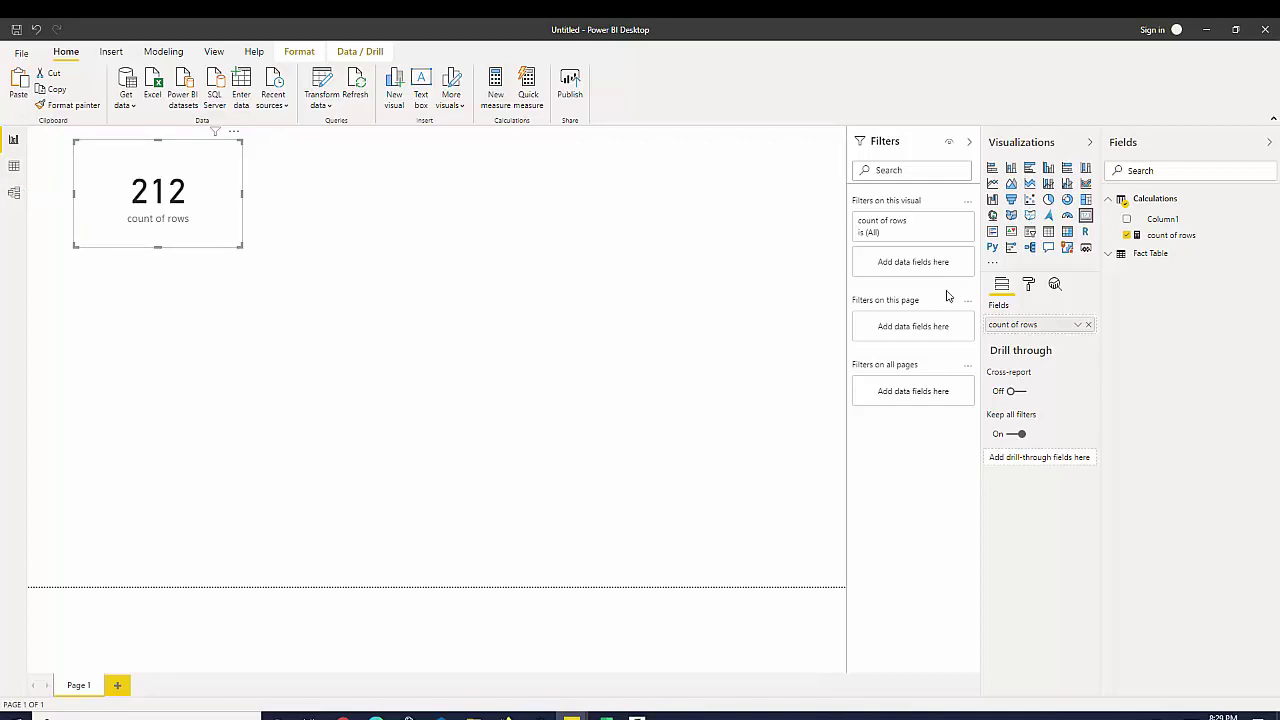
# Examine the Fact Table's rows and the filter values offered for its Status column, including Resolved.
pyautogui.click(14, 165)
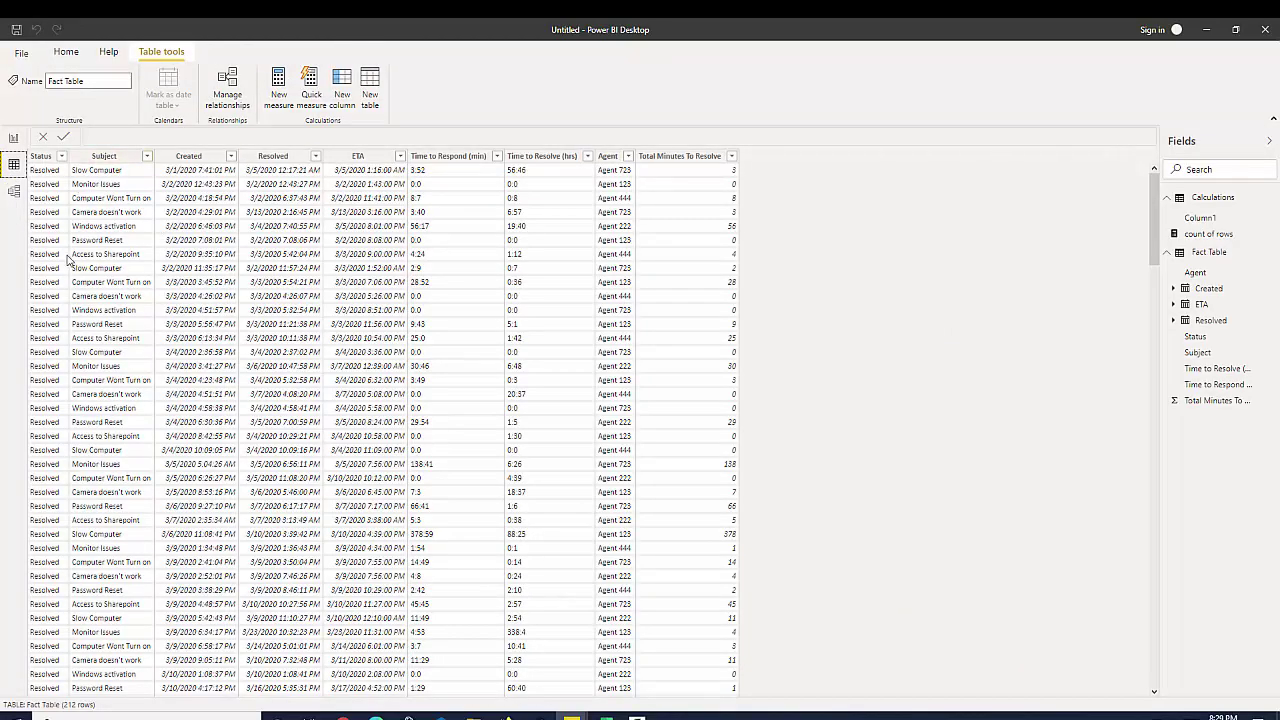
pyautogui.scroll(-5, 50, 466)
pyautogui.scroll(5, 50, 466)
pyautogui.scroll(-10, 53, 330)
pyautogui.scroll(10, 50, 290)
pyautogui.click(61, 157)
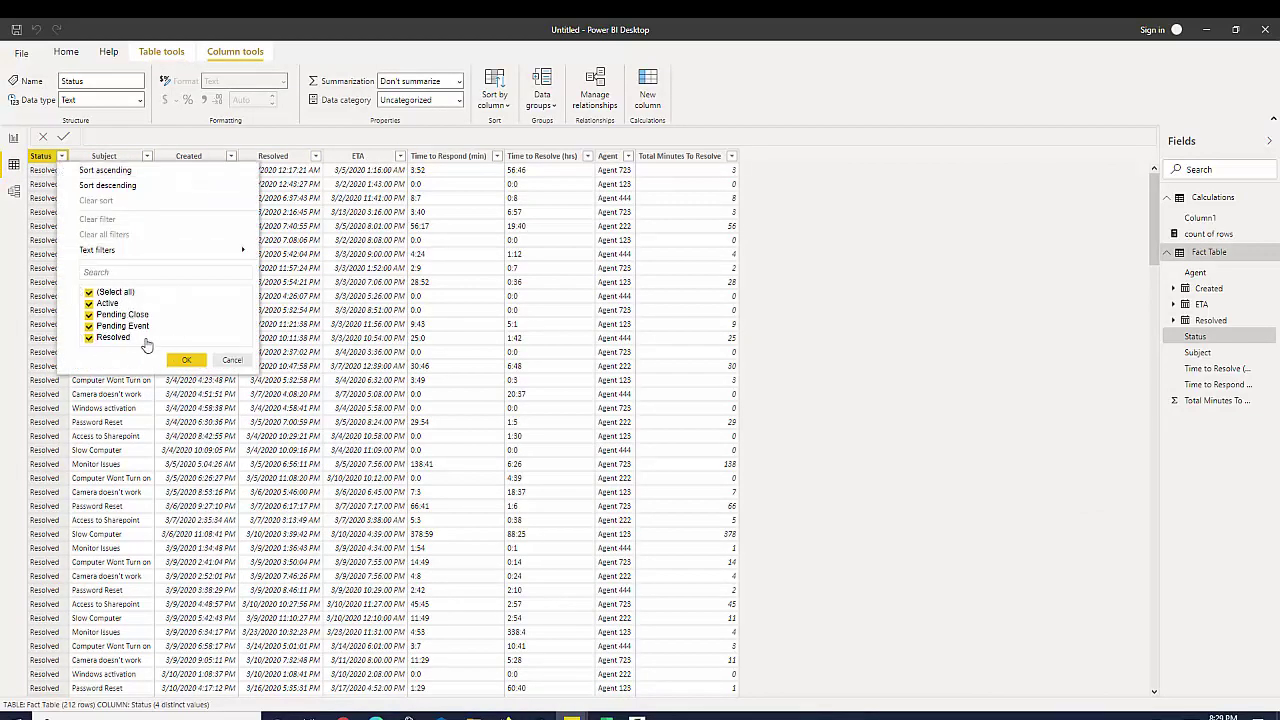
pyautogui.click(89, 293)
pyautogui.click(89, 338)
pyautogui.click(185, 361)
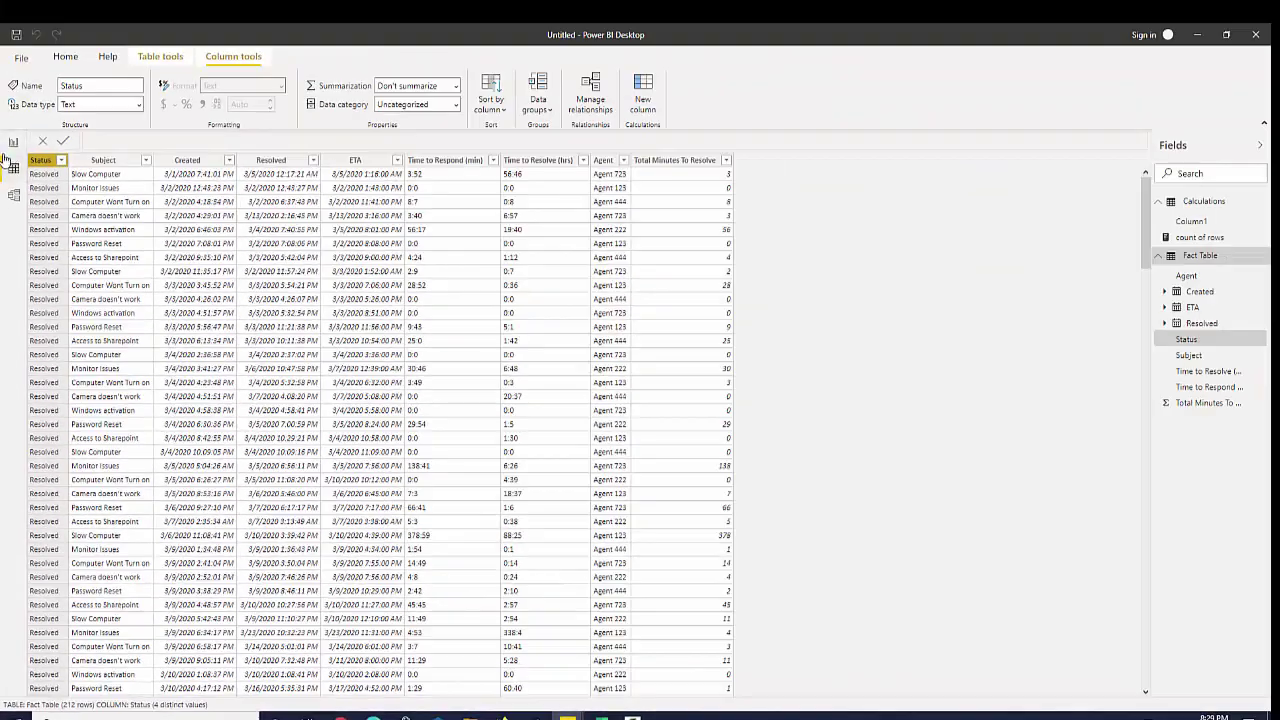
# Shrink the count of rows card slightly on the report page.
pyautogui.click(13, 146)
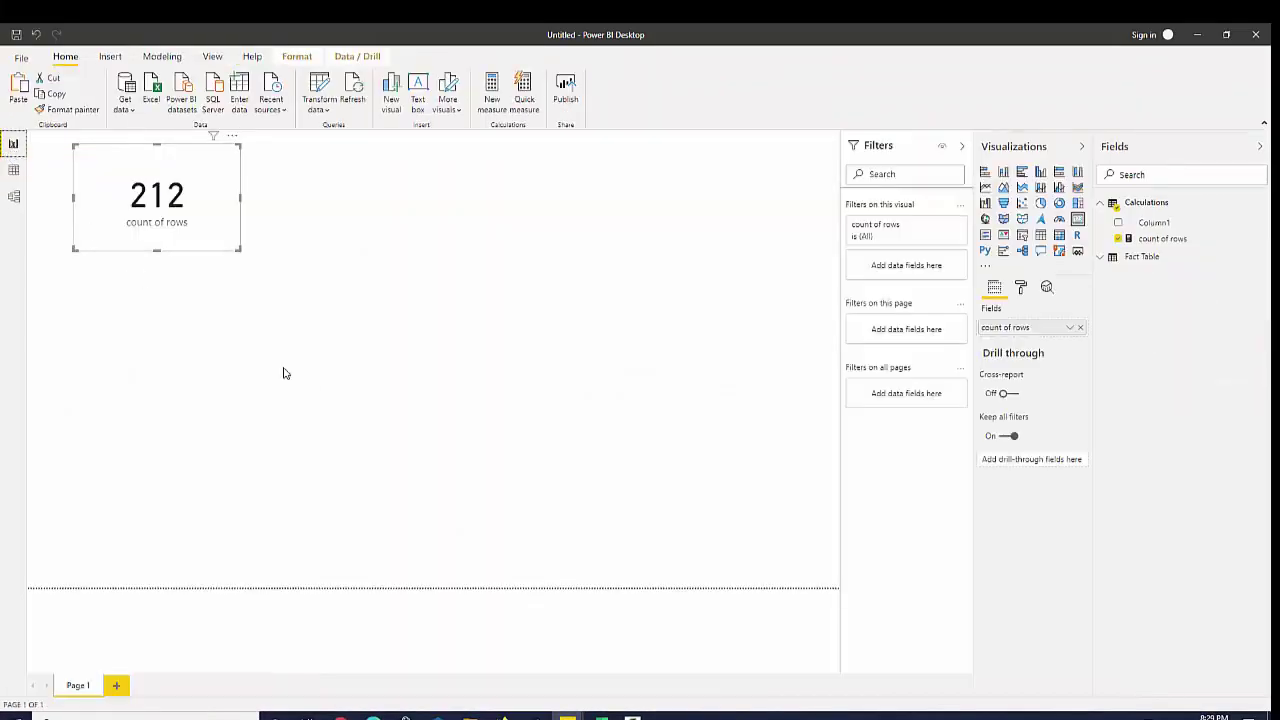
pyautogui.moveTo(237, 246); pyautogui.dragTo(223, 229)
pyautogui.click(215, 234)
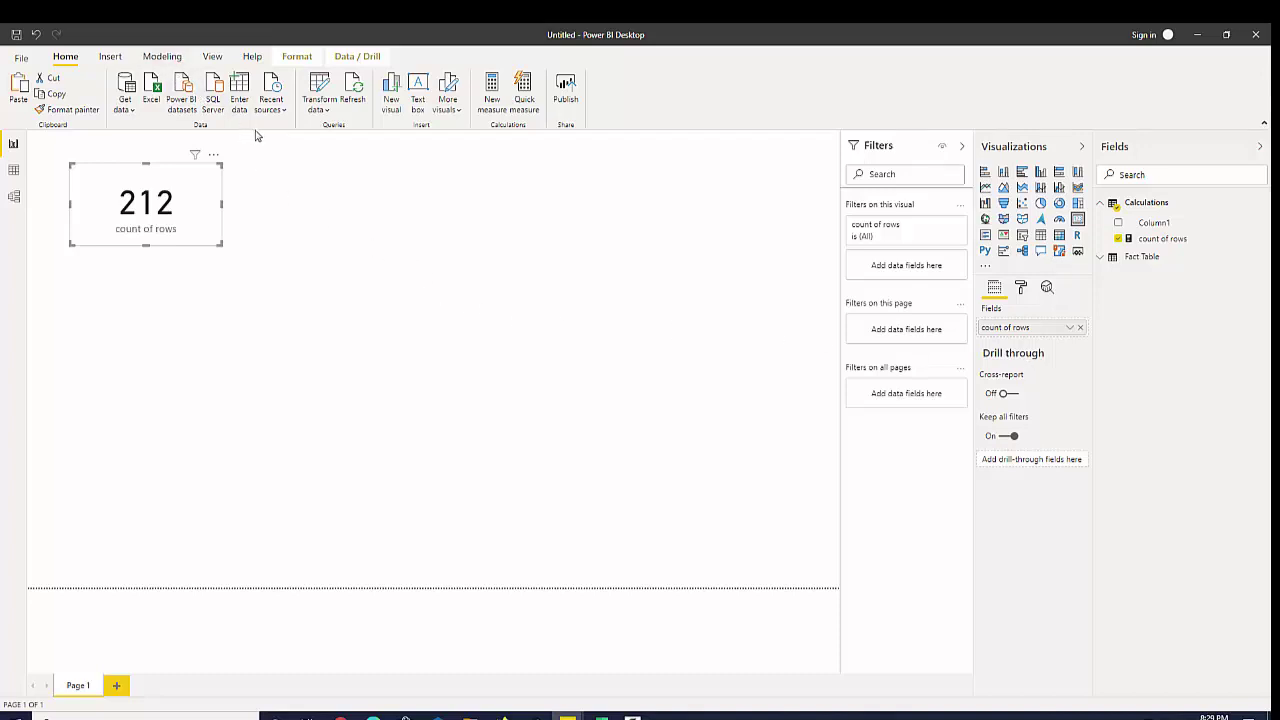
# Create a new calculated table whose formula starts with FILTER over 'Fact Table'.
pyautogui.click(162, 57)
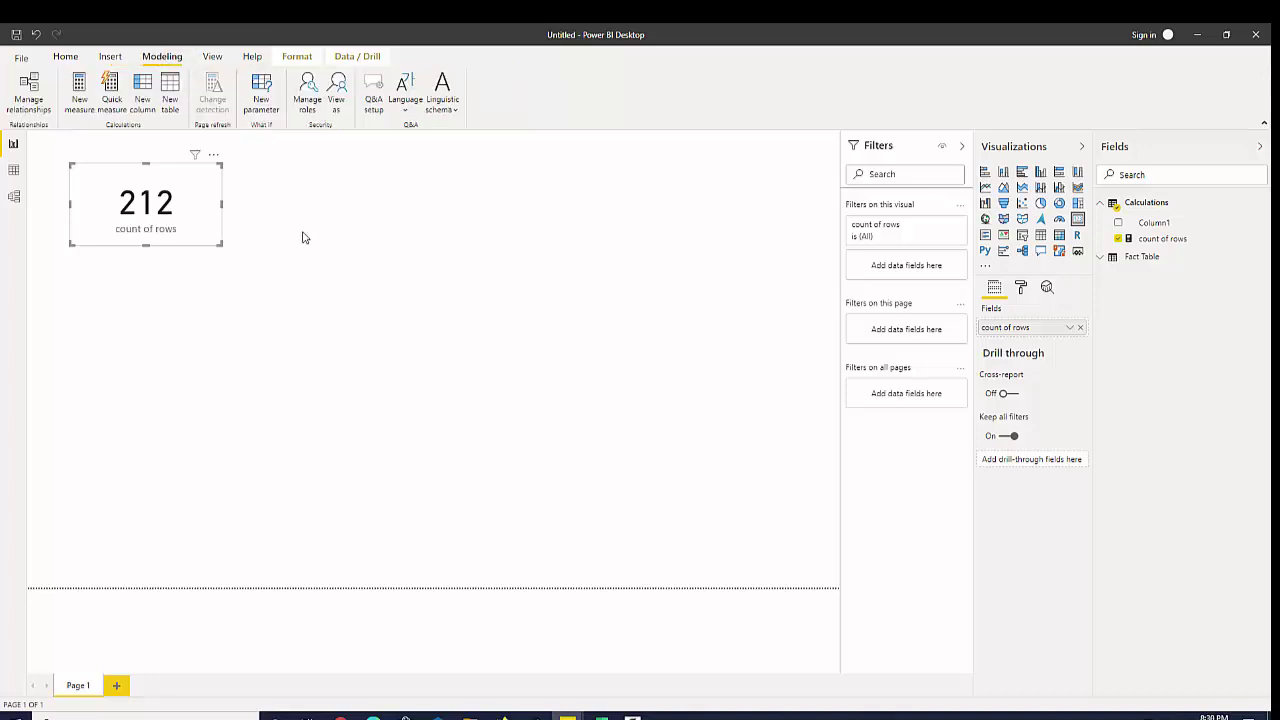
pyautogui.click(175, 92)
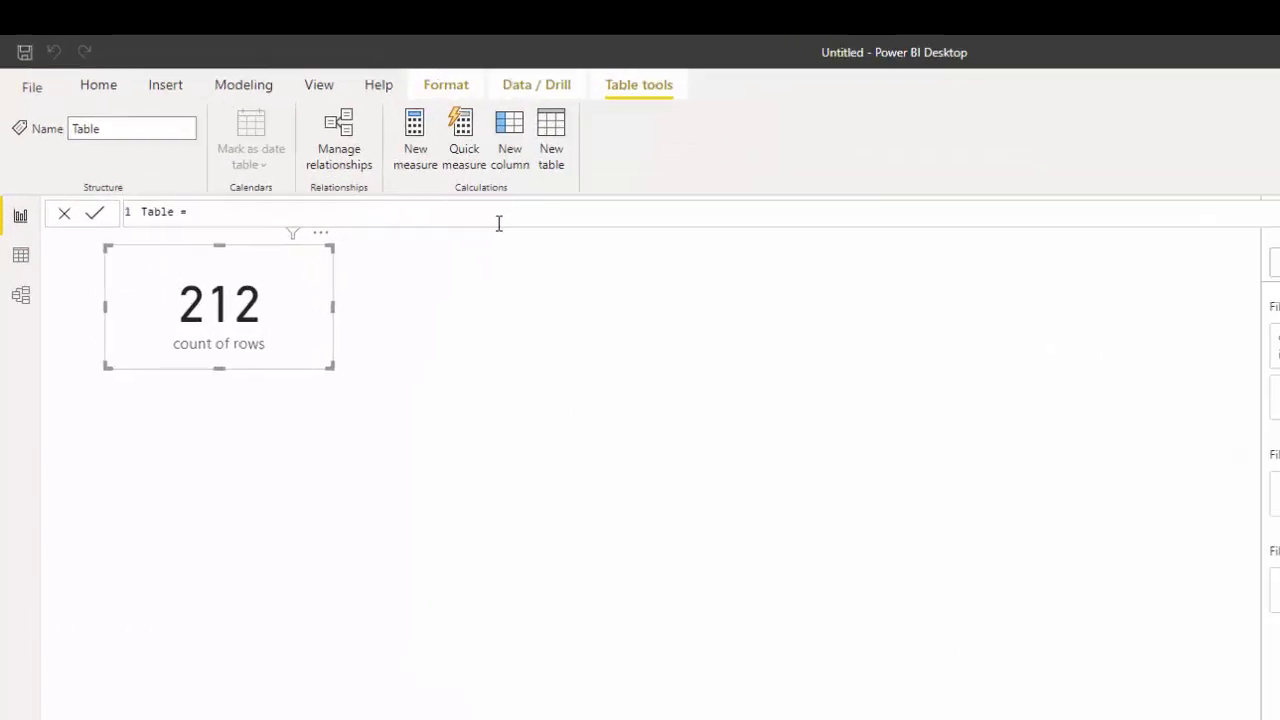
pyautogui.write('filter')
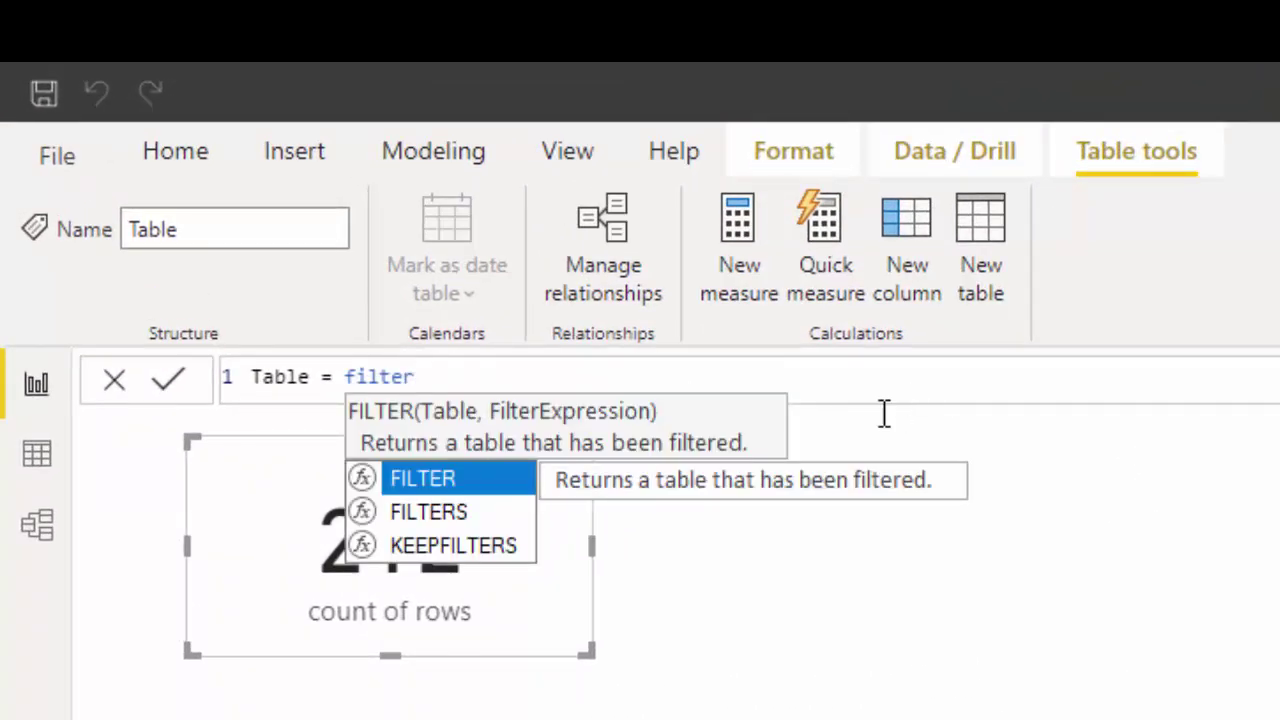
pyautogui.click(457, 478)
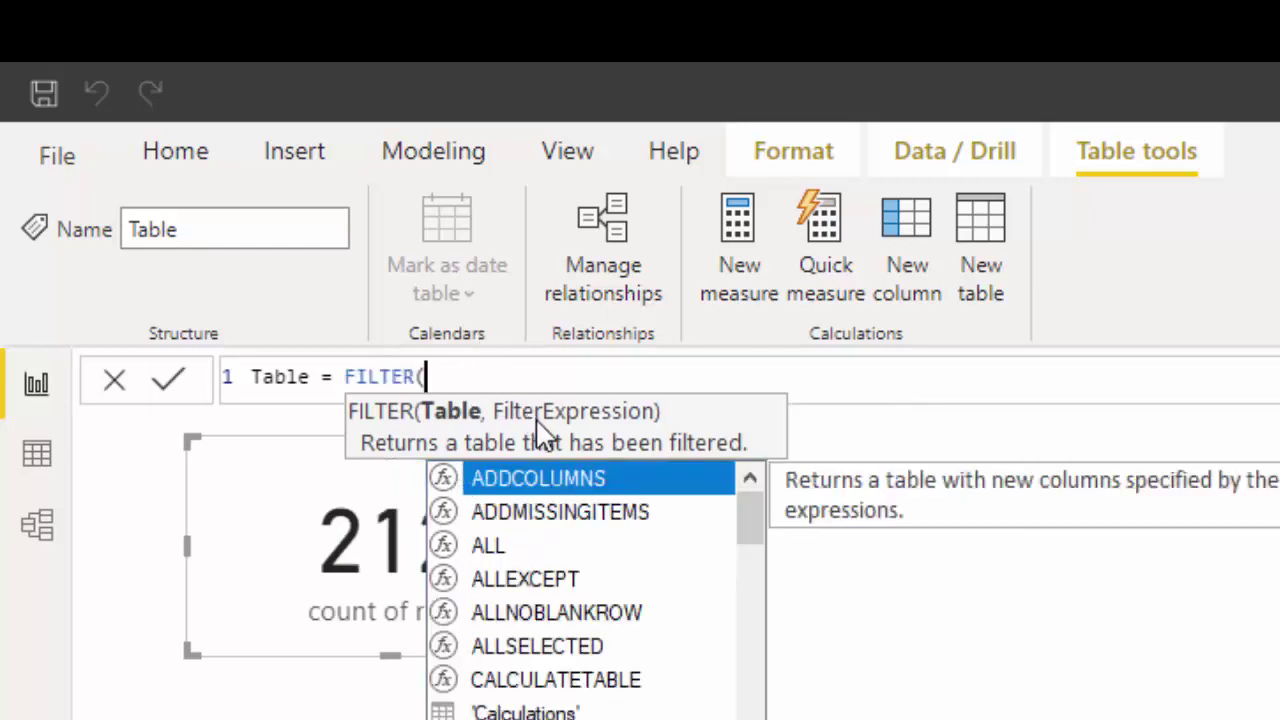
pyautogui.write('fact')
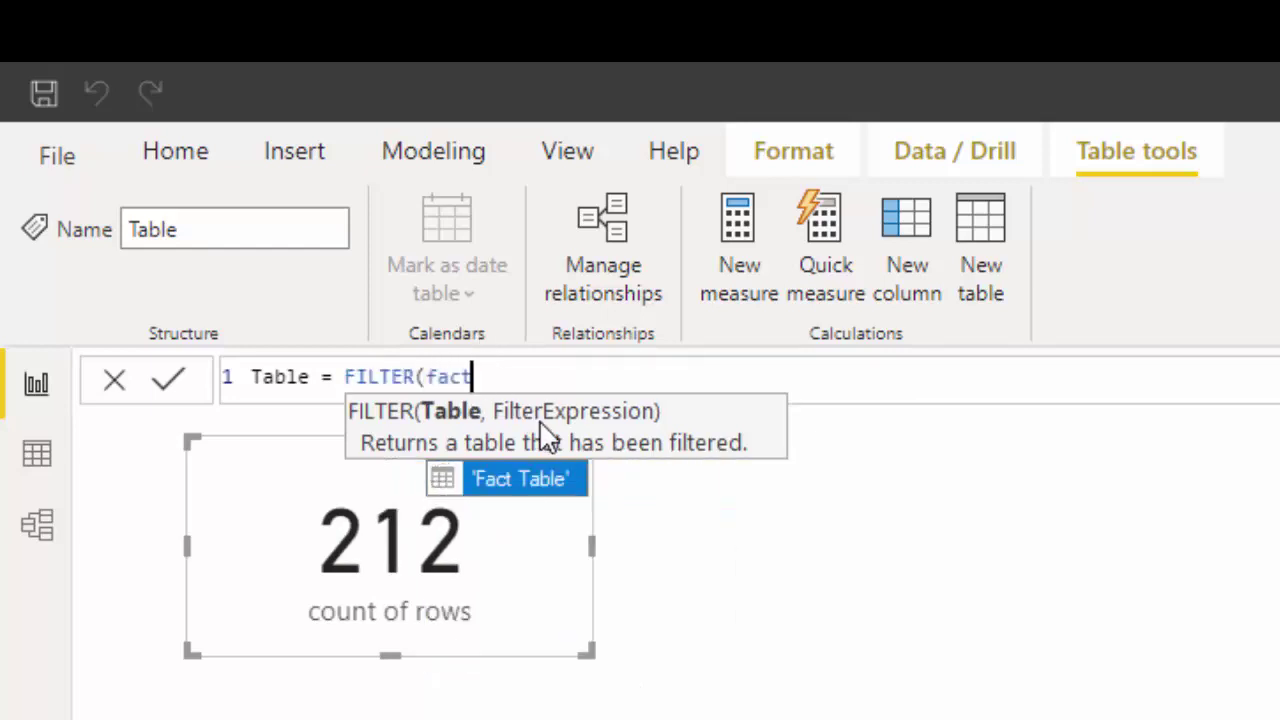
pyautogui.click(507, 466)
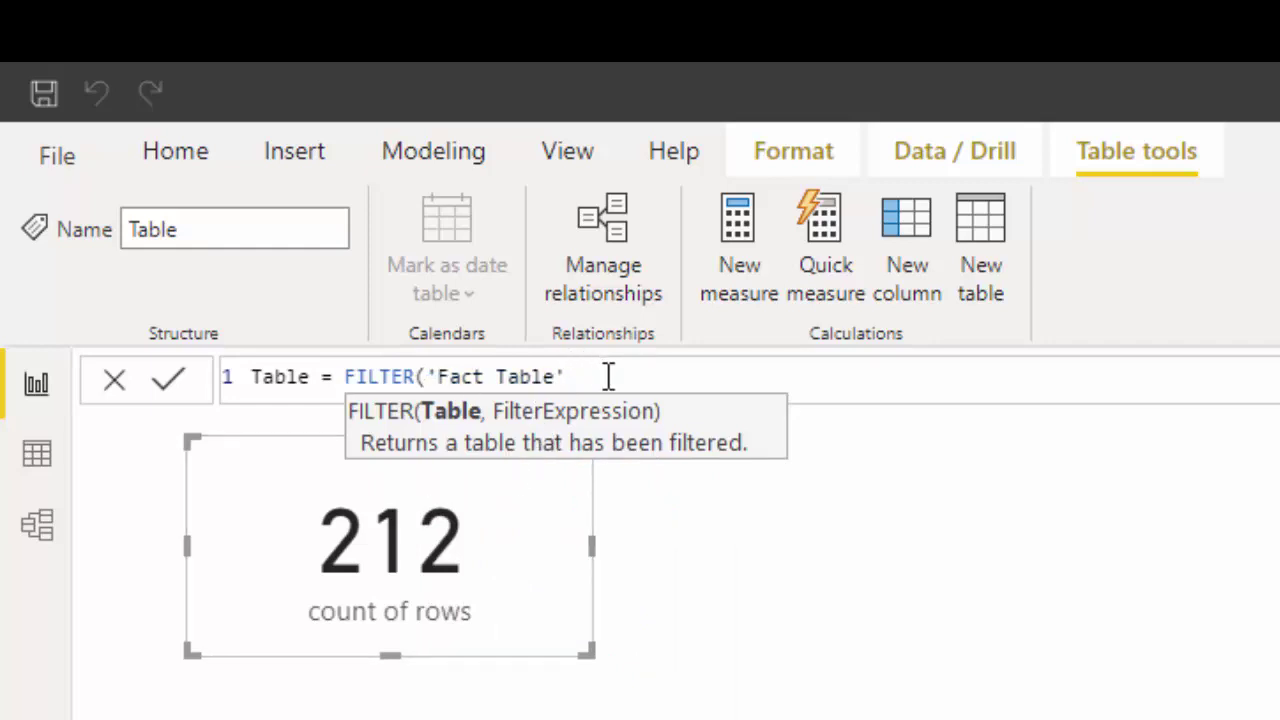
pyautogui.write(',')
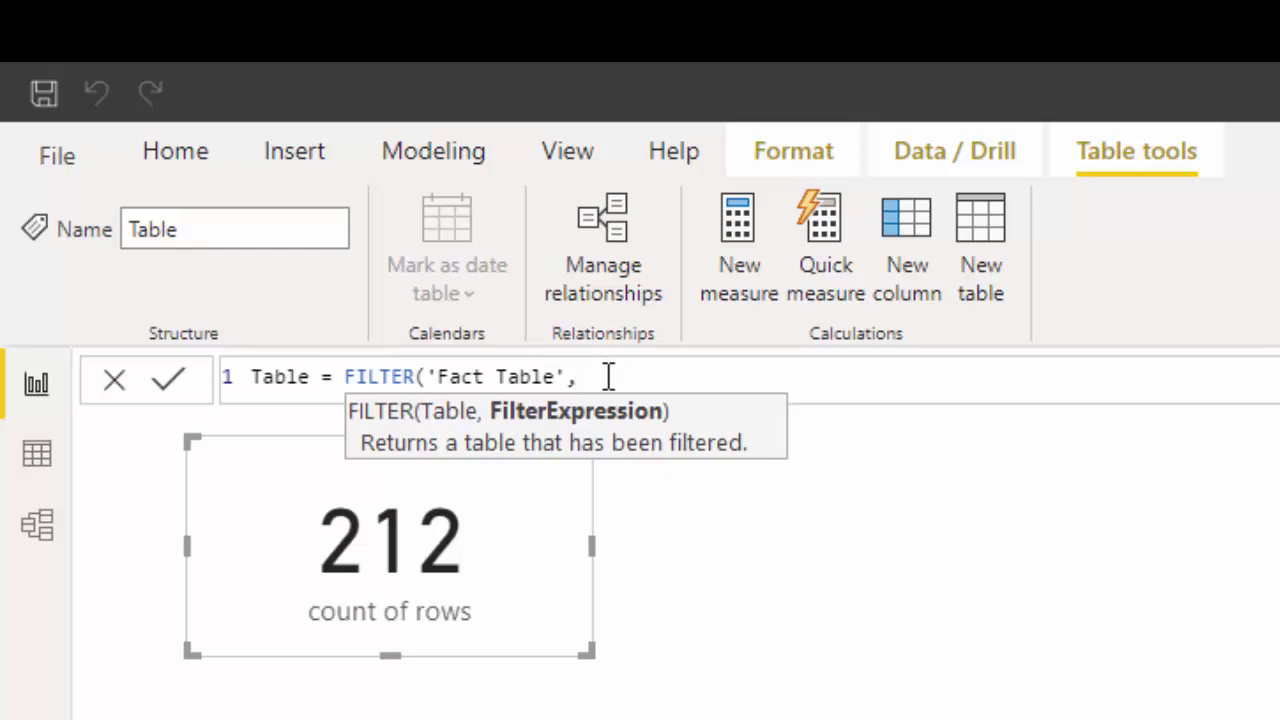
# Add the filter condition 'Fact Table'[Status]="Resolved" to the calculated table's formula.
pyautogui.write('s')
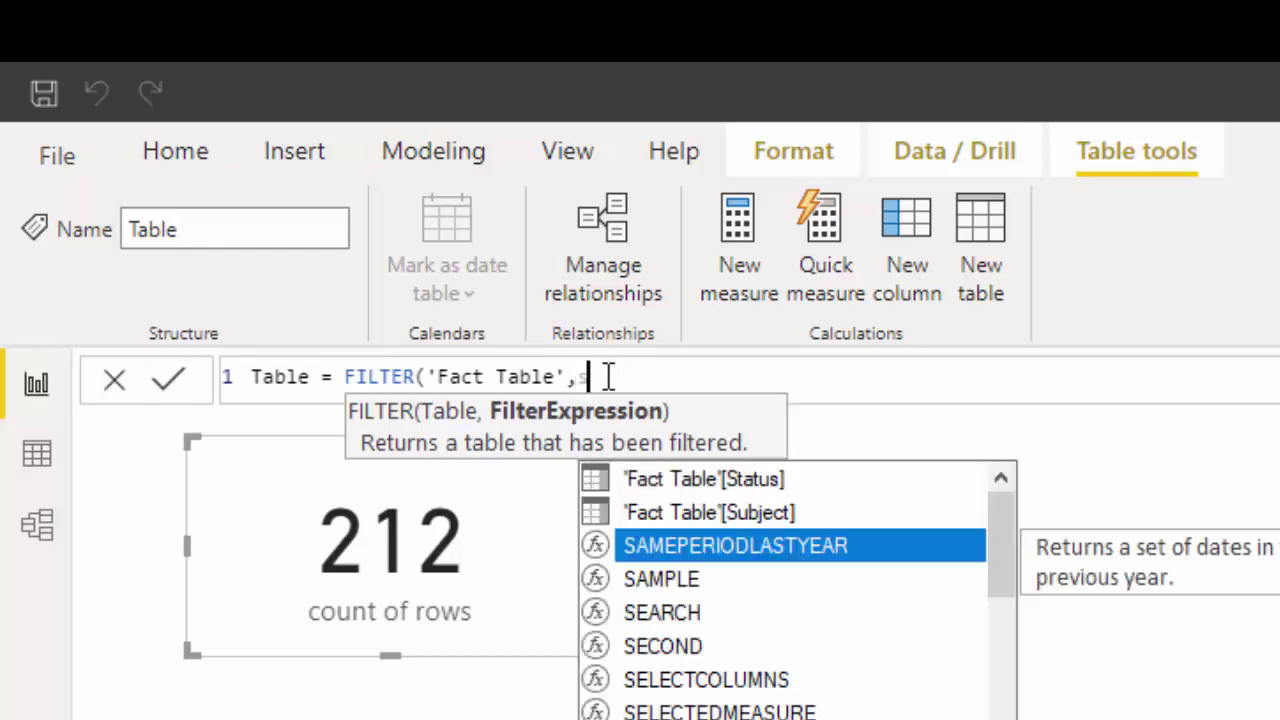
pyautogui.write('tat')
pyautogui.click(675, 482)
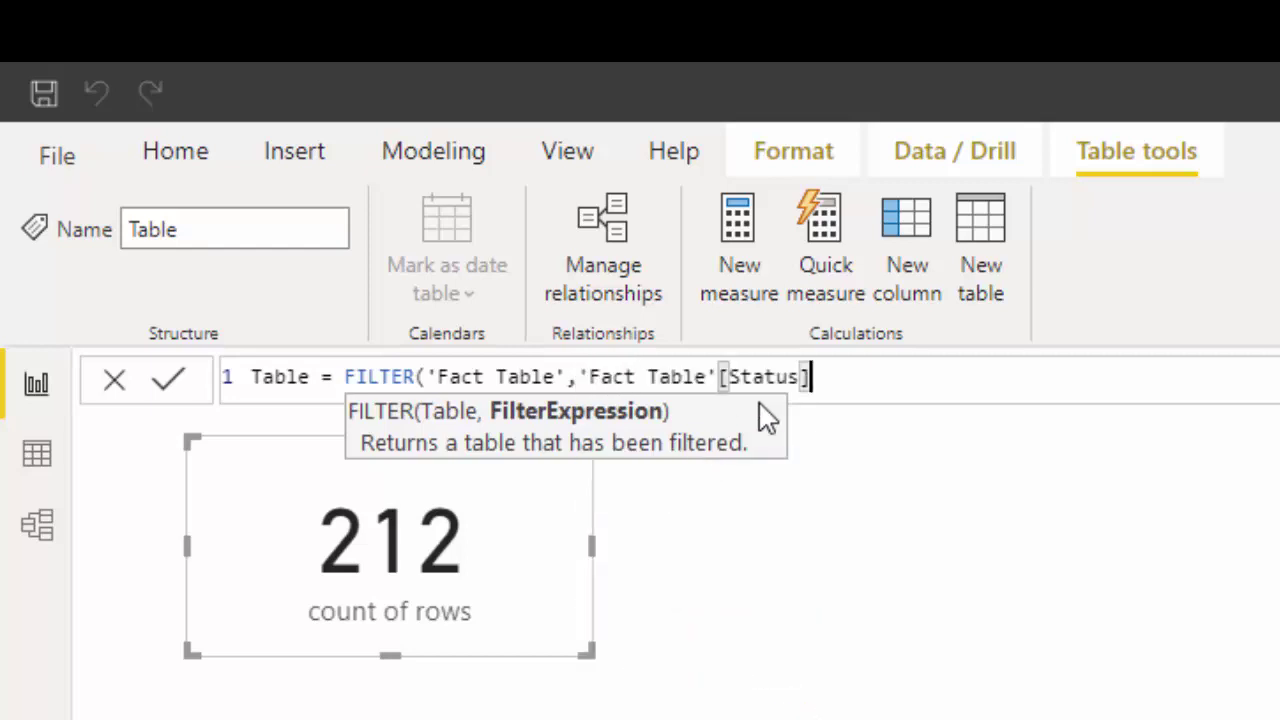
pyautogui.write('="R')
pyautogui.write('esolved')
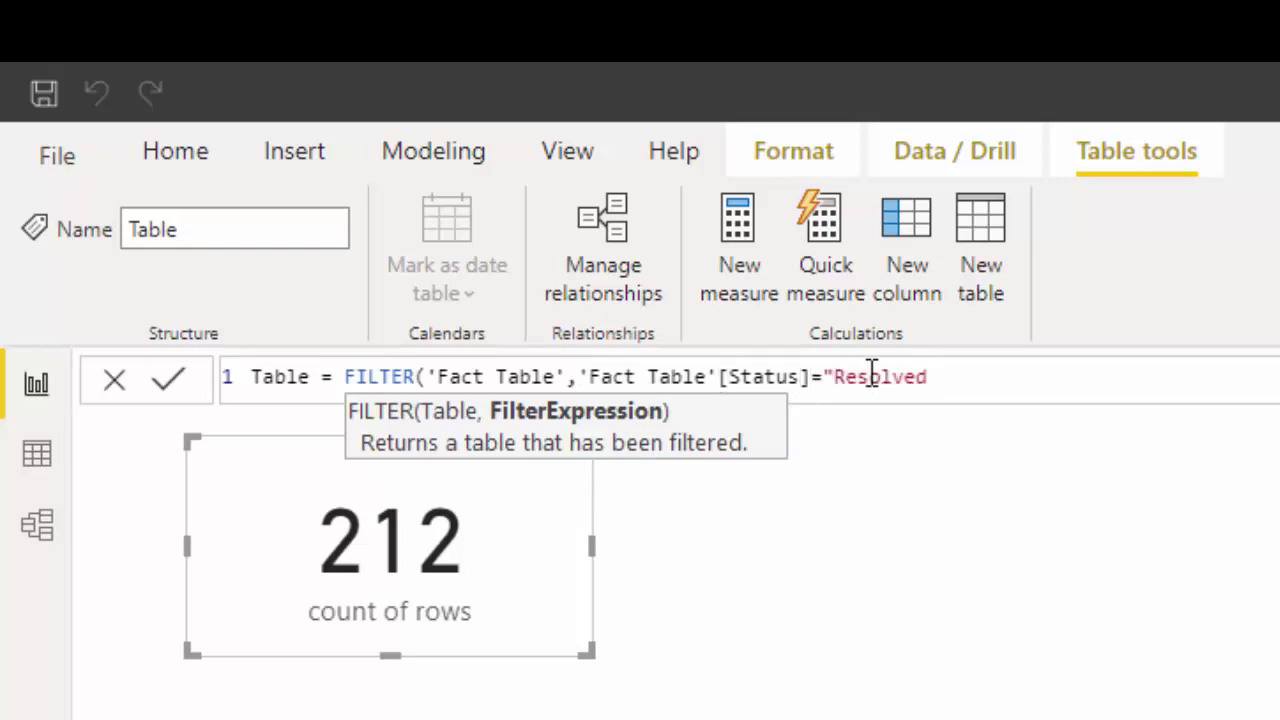
pyautogui.write('"')
# Rename the calculated table "Resolved Table" in its formula and commit it.
pyautogui.doubleClick(262, 376)
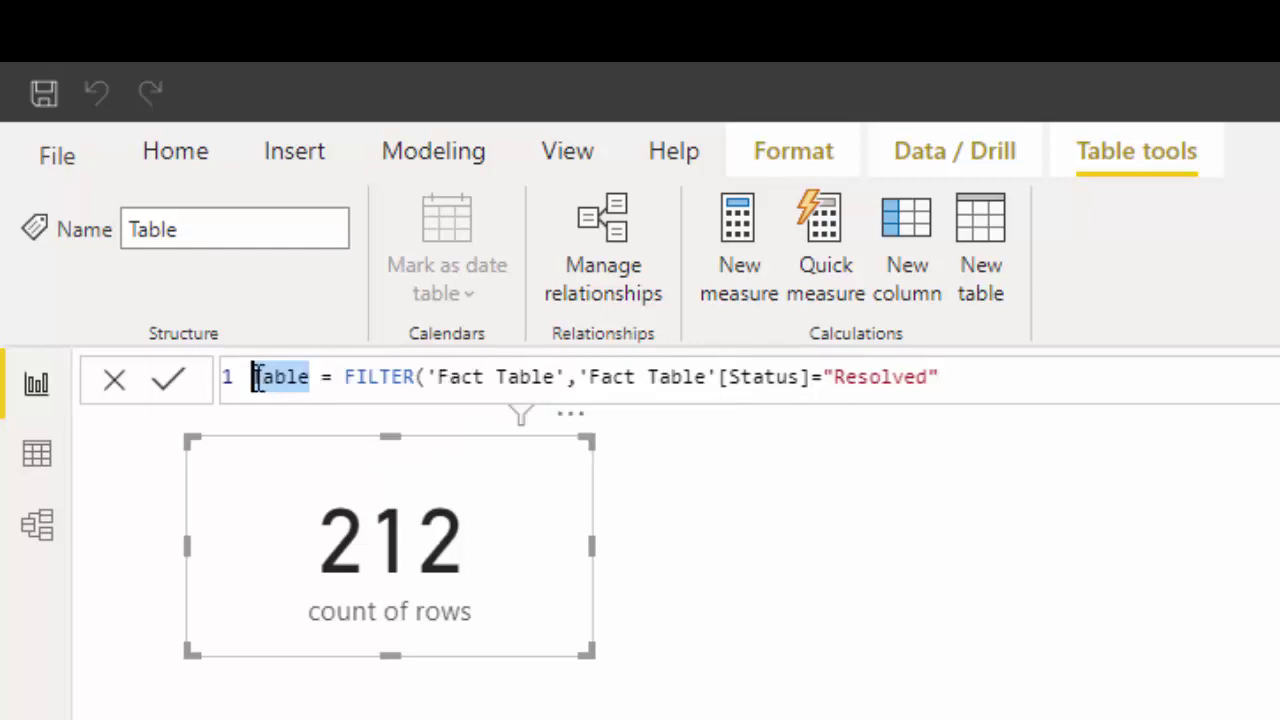
pyautogui.click(254, 378)
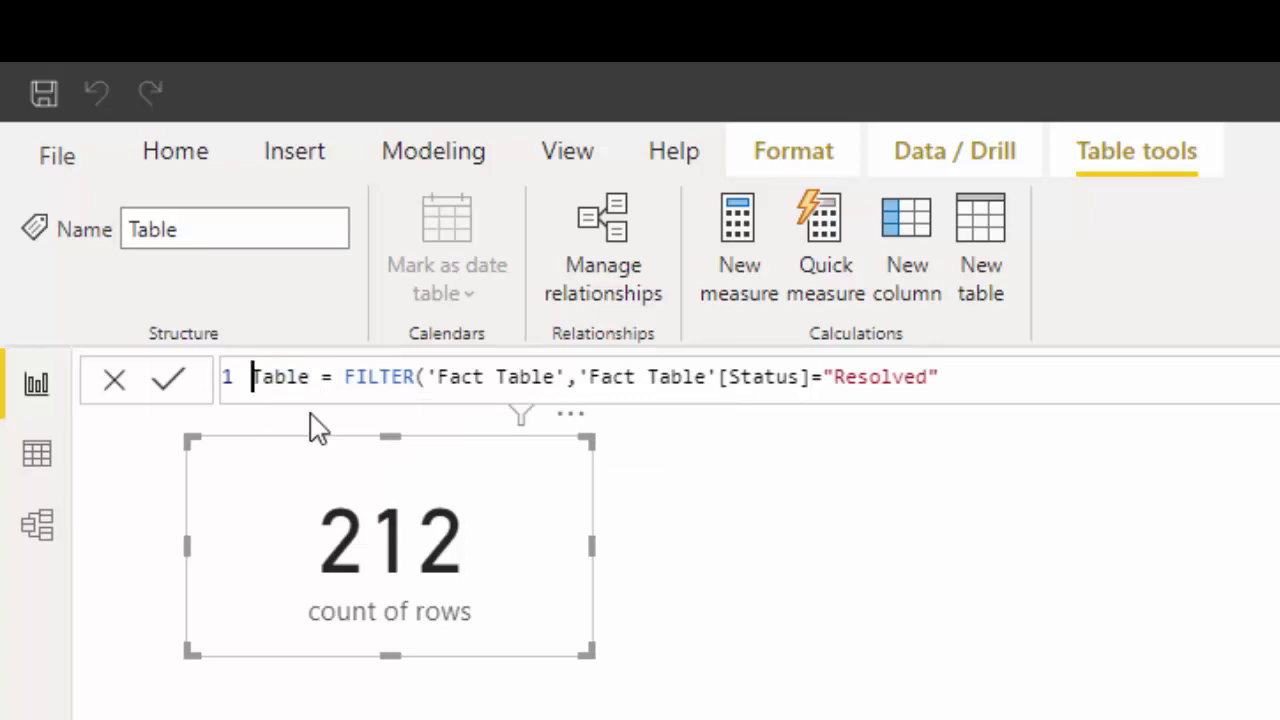
pyautogui.write('Resolved')
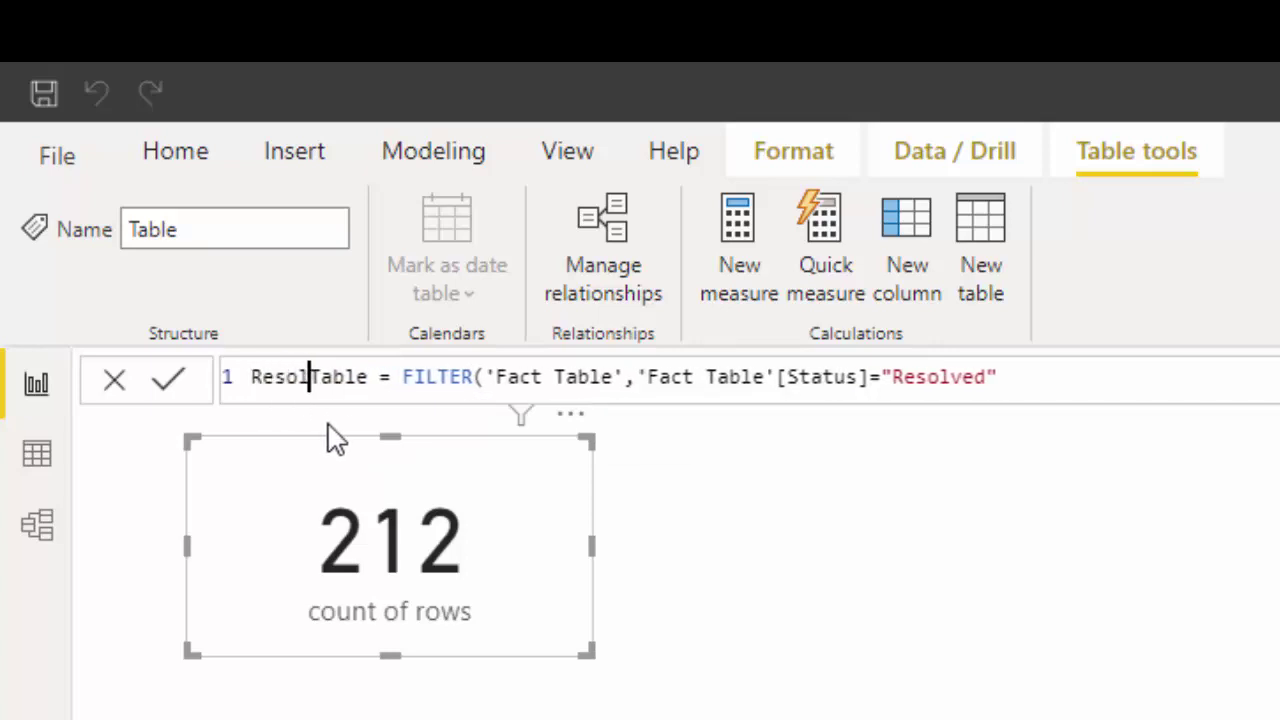
pyautogui.click(172, 380)
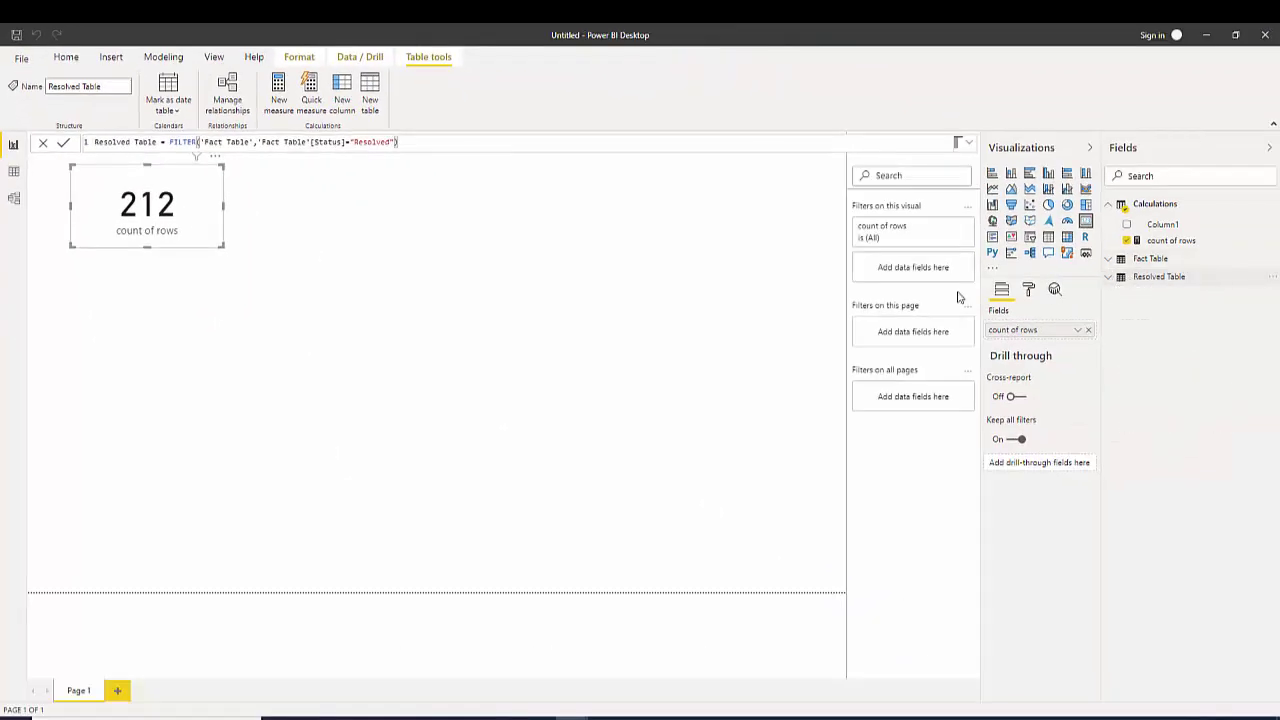
# Examine the Resolved Table's rows and the filter values offered for its Status column.
pyautogui.click(13, 171)
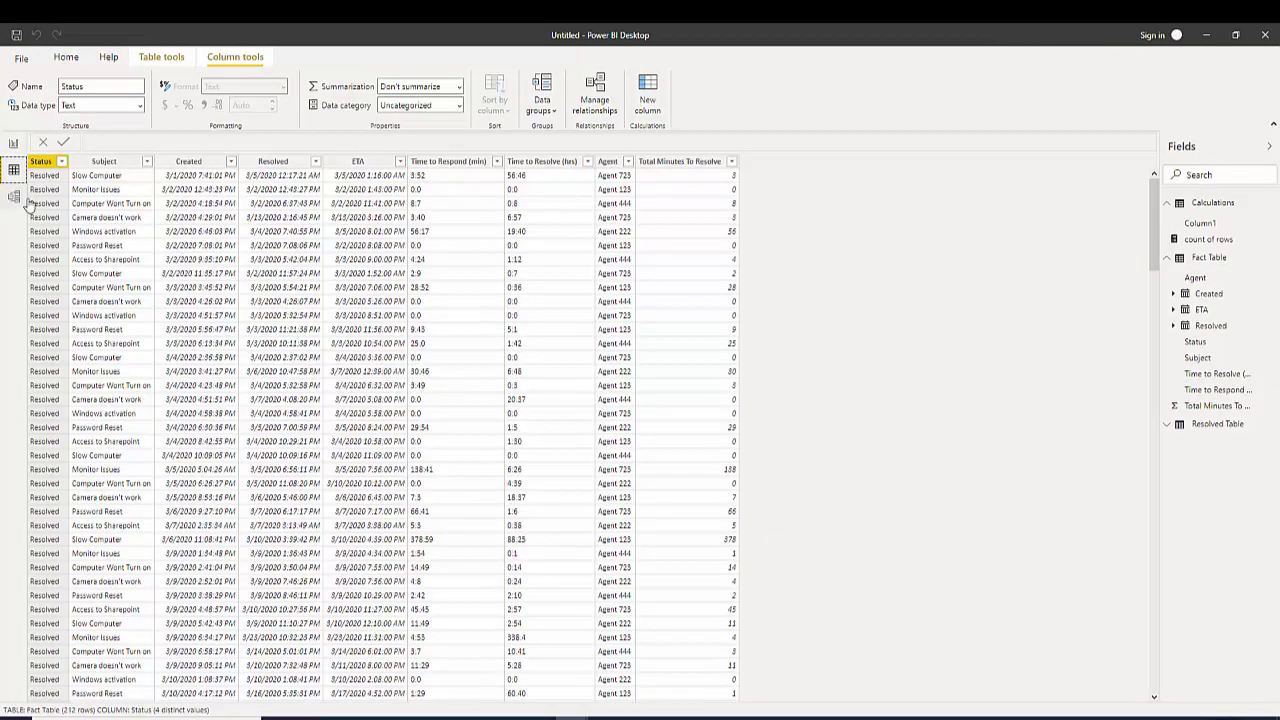
pyautogui.click(1200, 424)
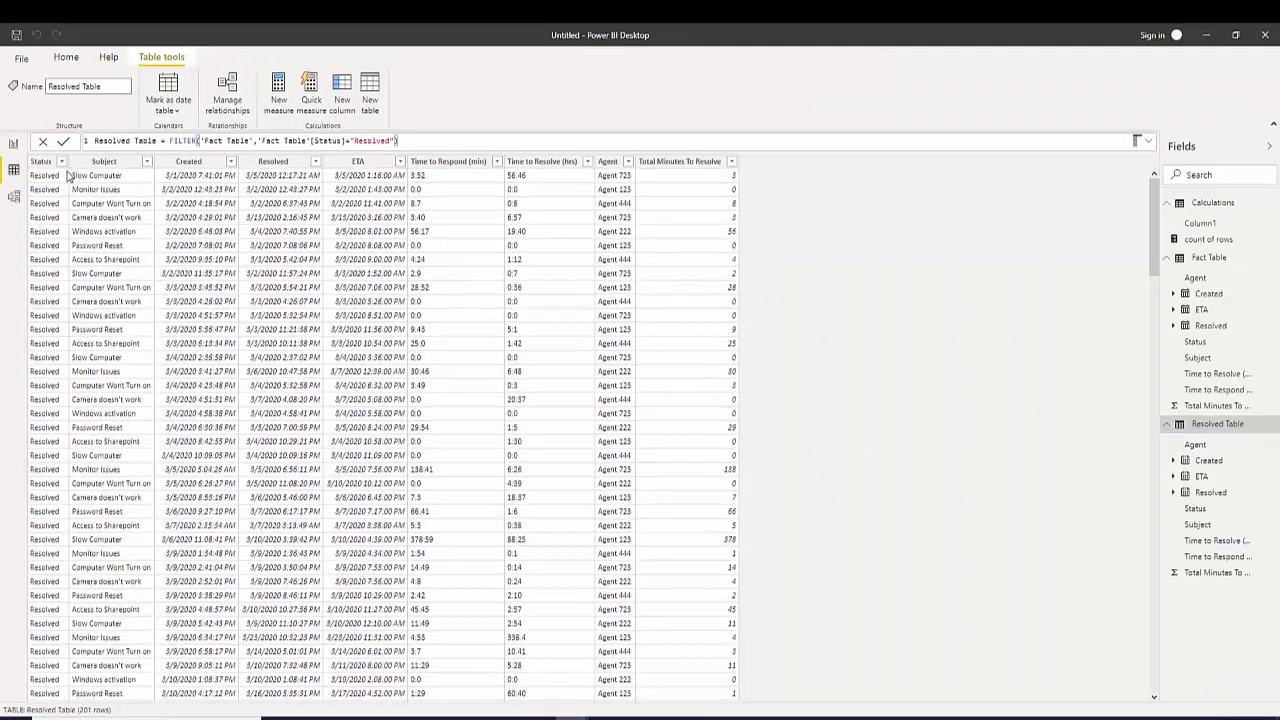
pyautogui.click(42, 161)
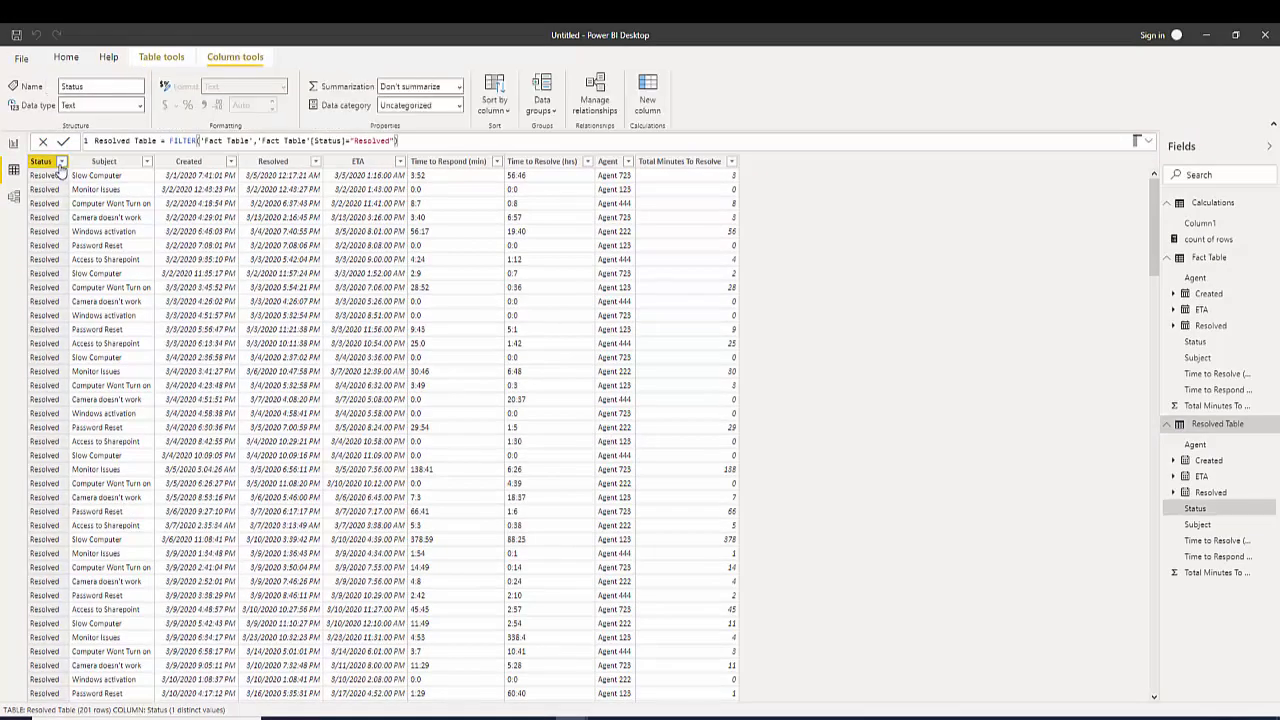
pyautogui.click(61, 161)
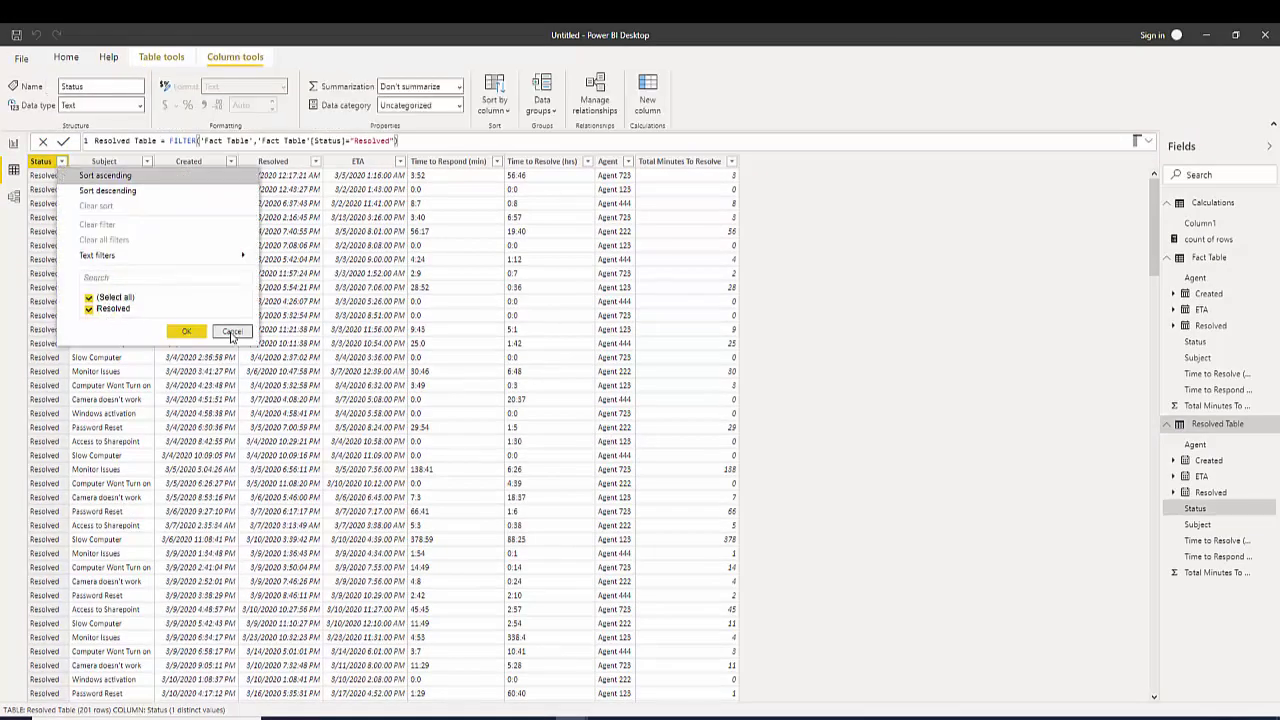
pyautogui.click(232, 333)
# Back on the report page, create a new measure in the Calculations table and start its formula with CALCULATE.
pyautogui.click(14, 145)
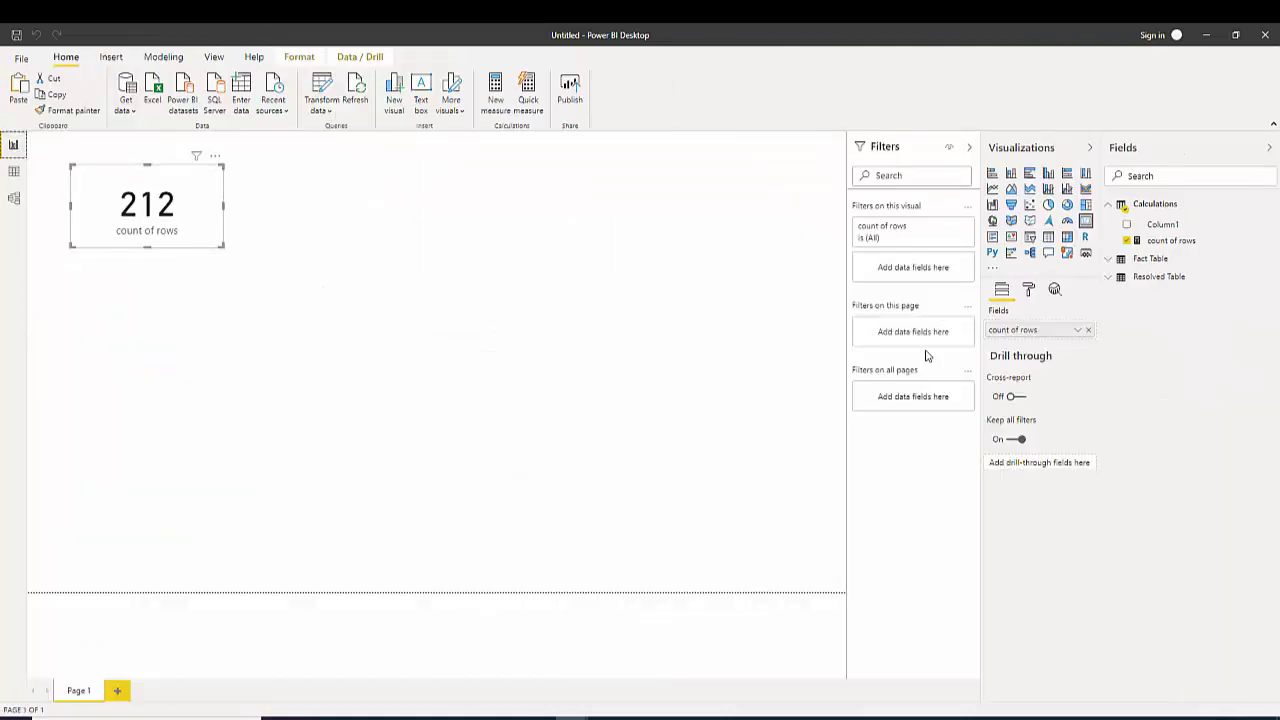
pyautogui.click(1108, 205)
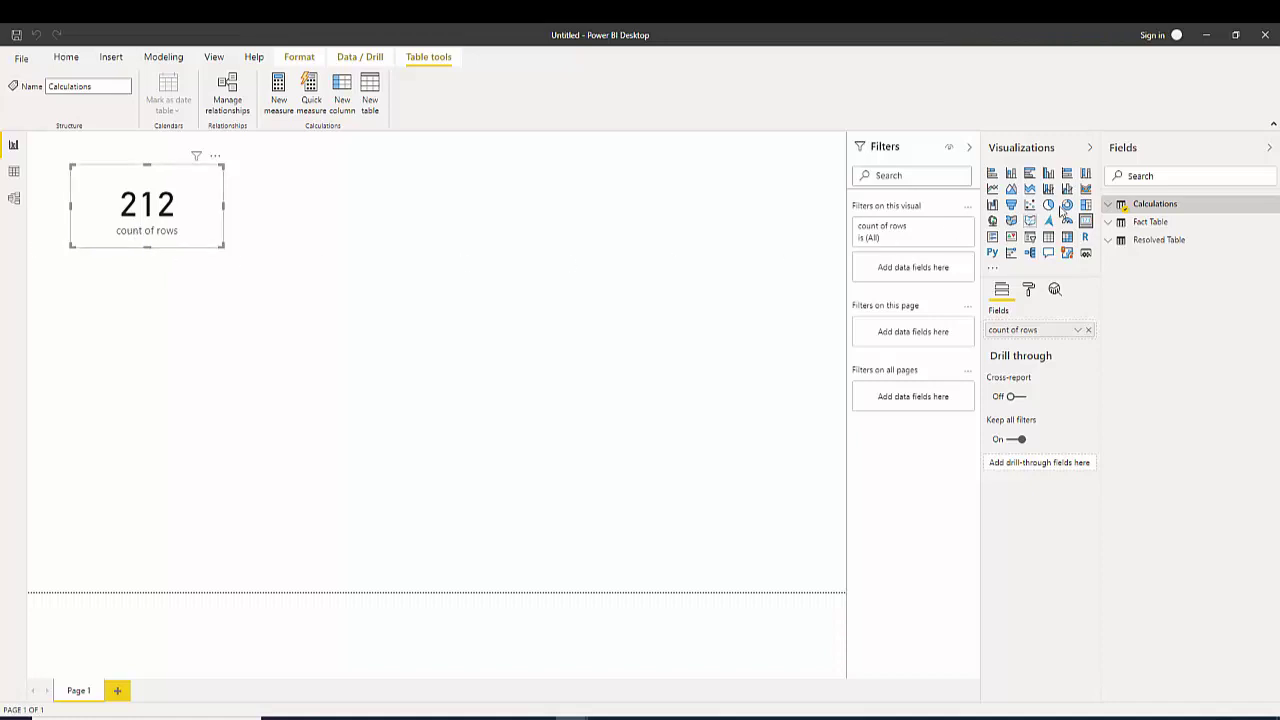
pyautogui.click(1120, 206)
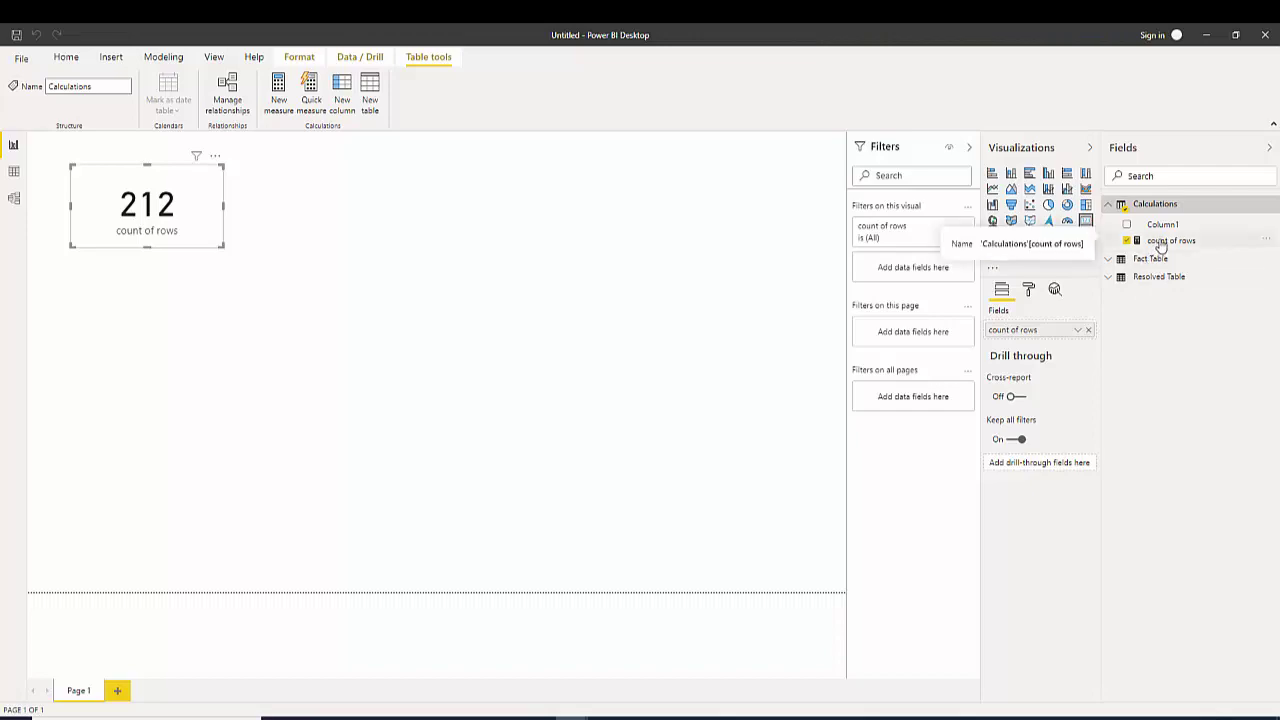
pyautogui.rightClick(1160, 245)
pyautogui.press('Escape')
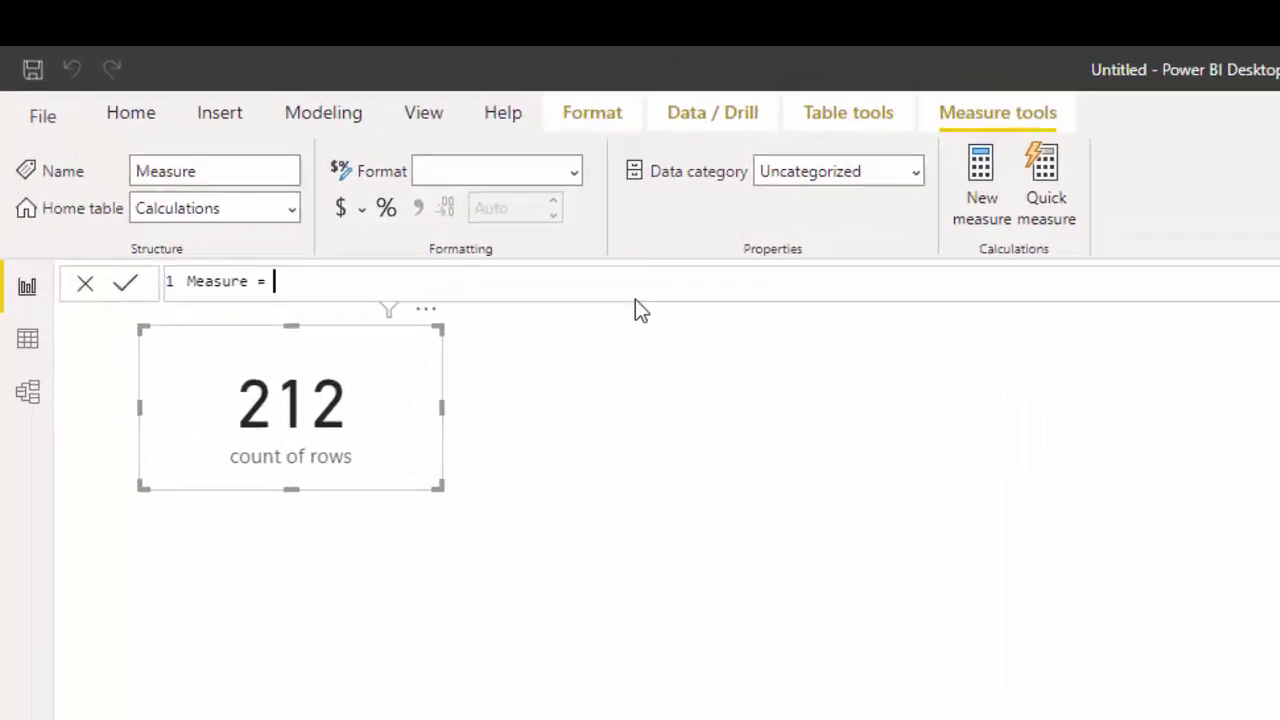
pyautogui.write('calc')
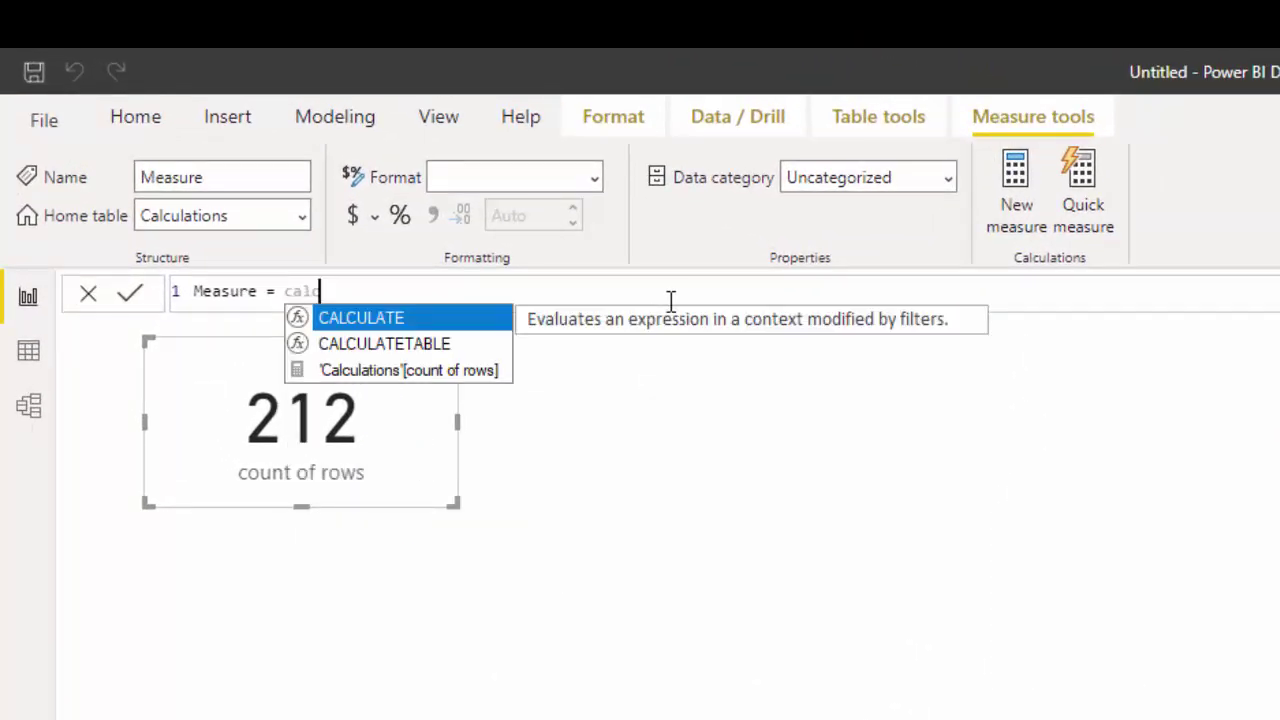
pyautogui.click(487, 316)
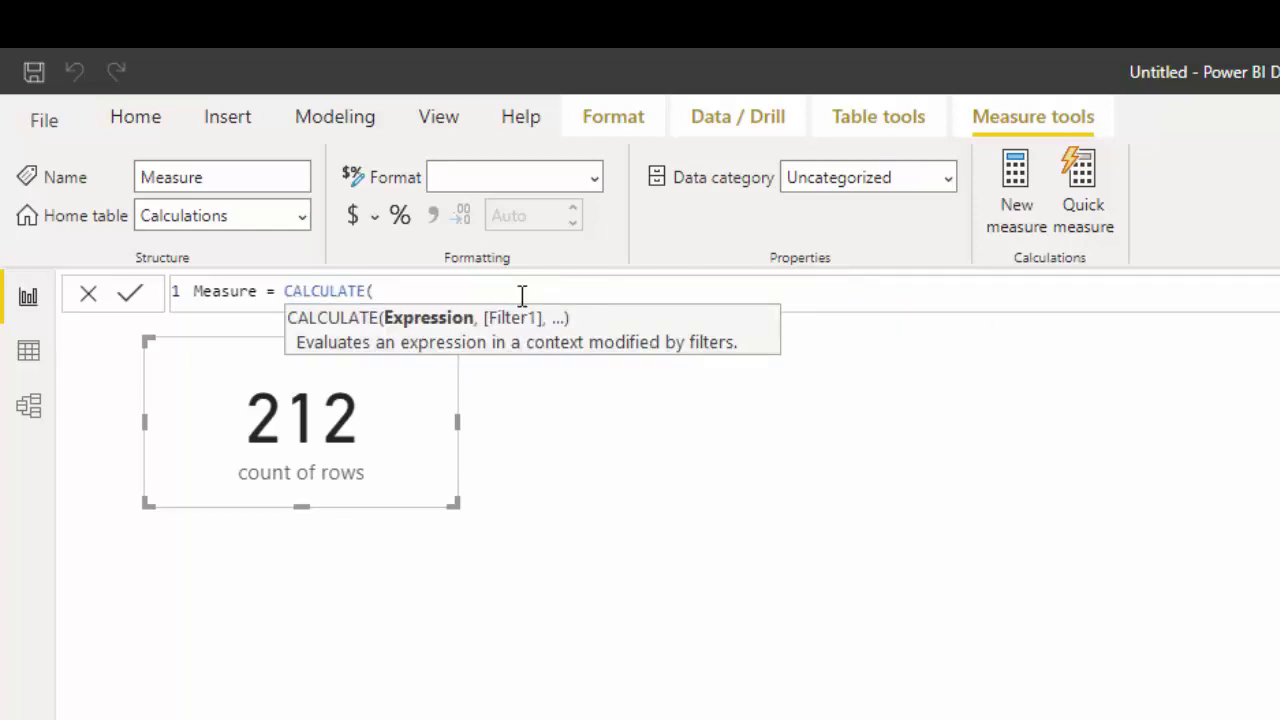
# Enter COUNTROWS('Fact Table') as the expression inside the measure's CALCULATE function.
pyautogui.write('couny')
pyautogui.press('BackSpace')
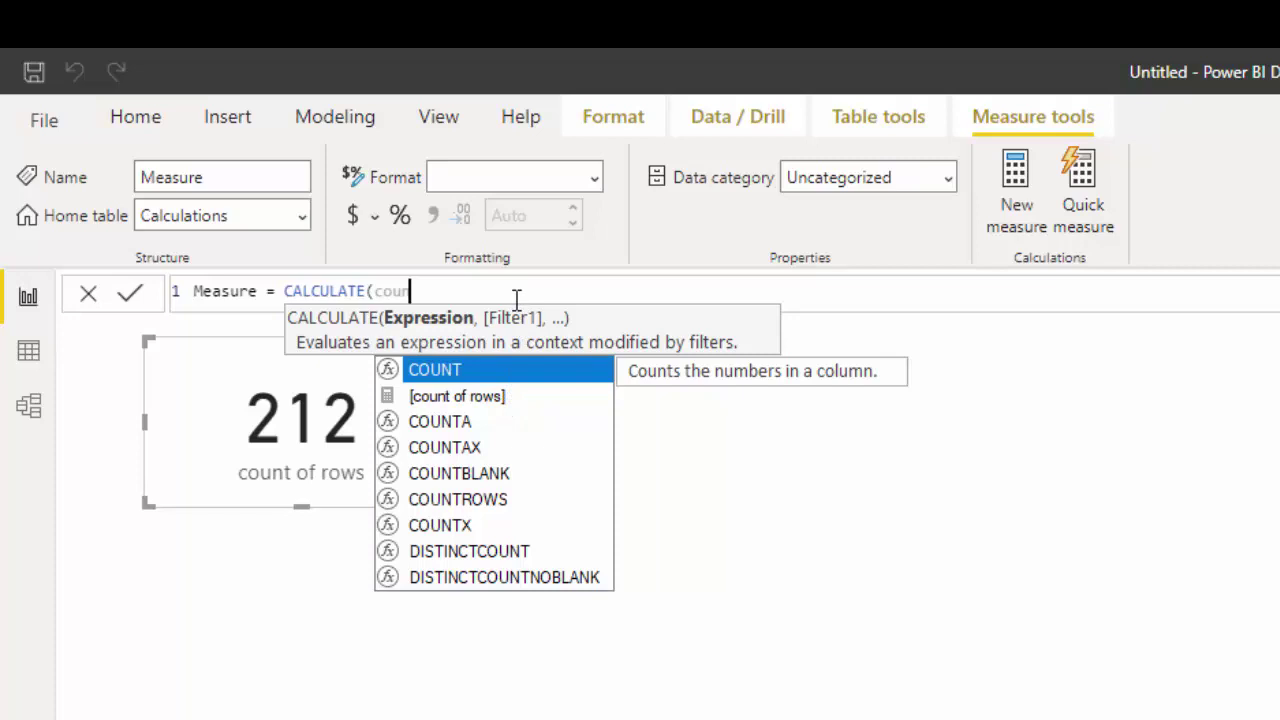
pyautogui.write('t')
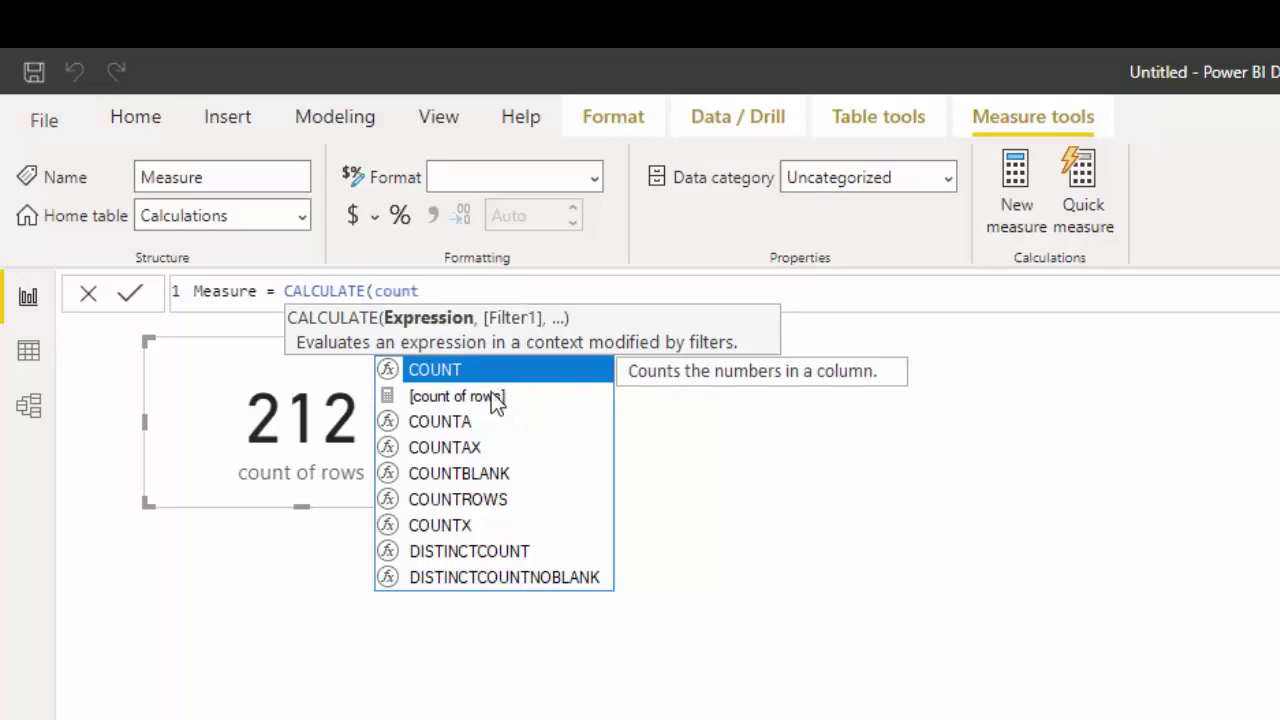
pyautogui.click(497, 500)
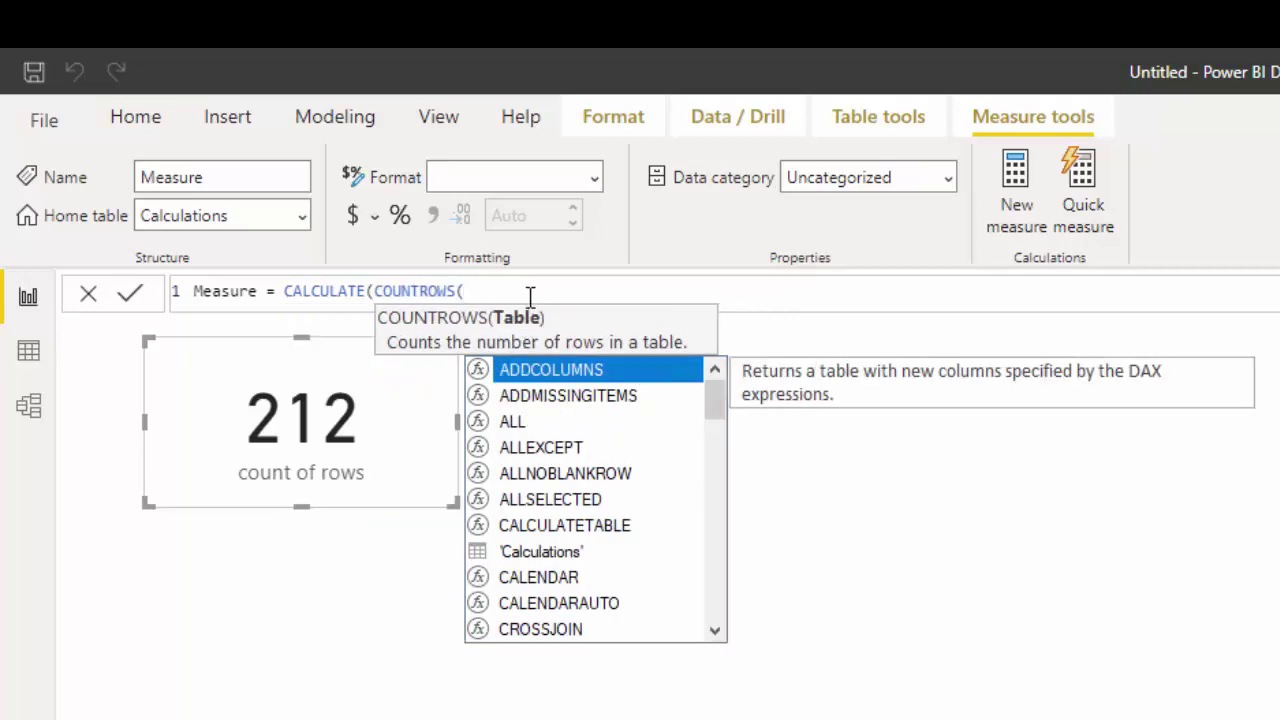
pyautogui.write('fact')
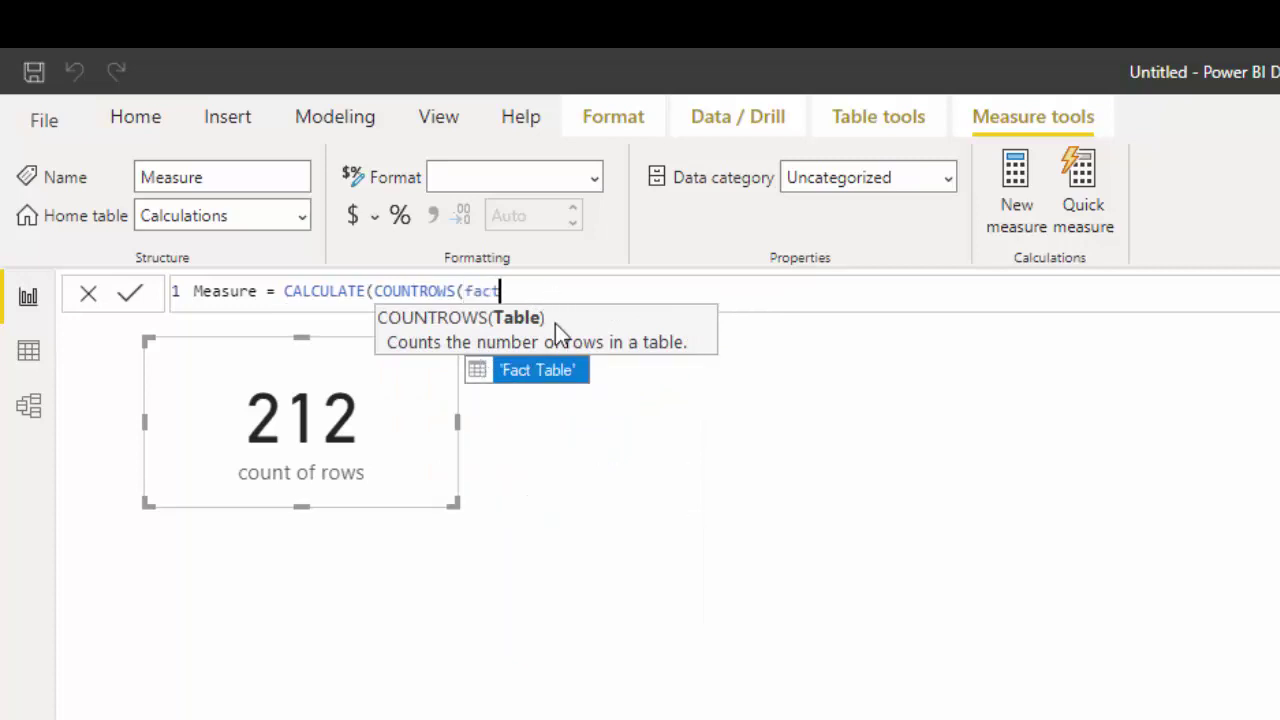
pyautogui.click(550, 367)
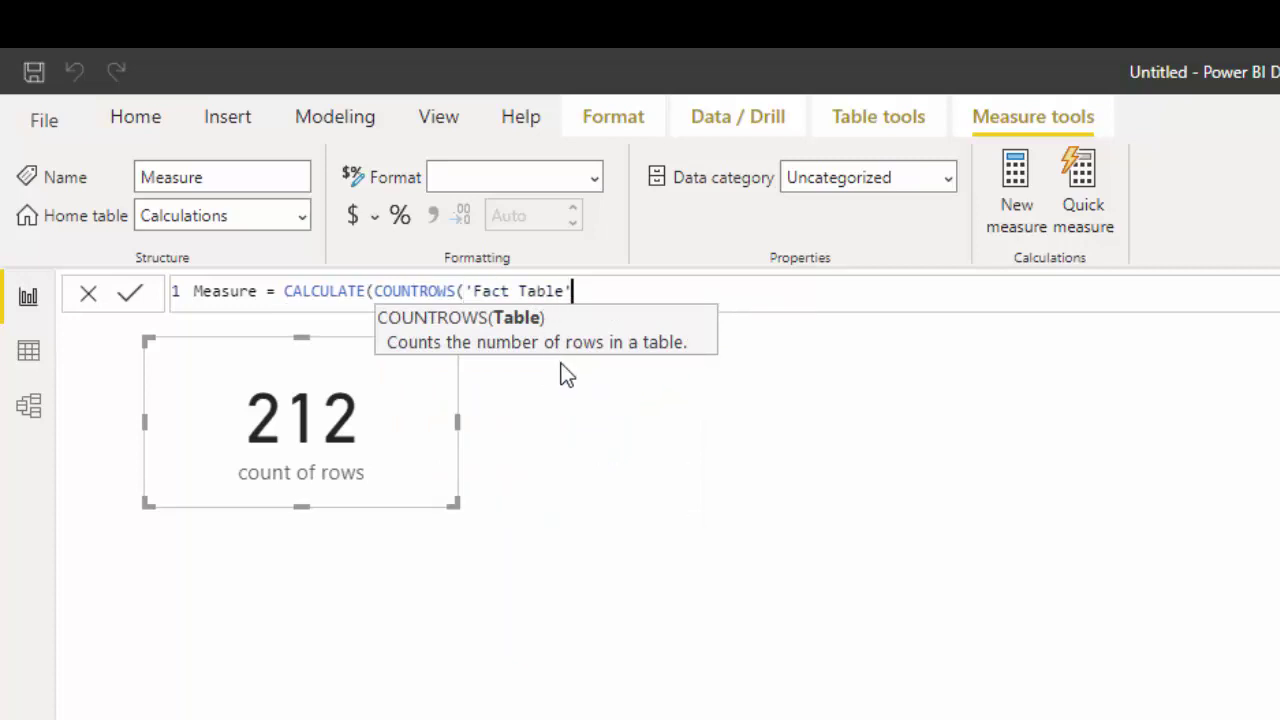
pyautogui.write(')')
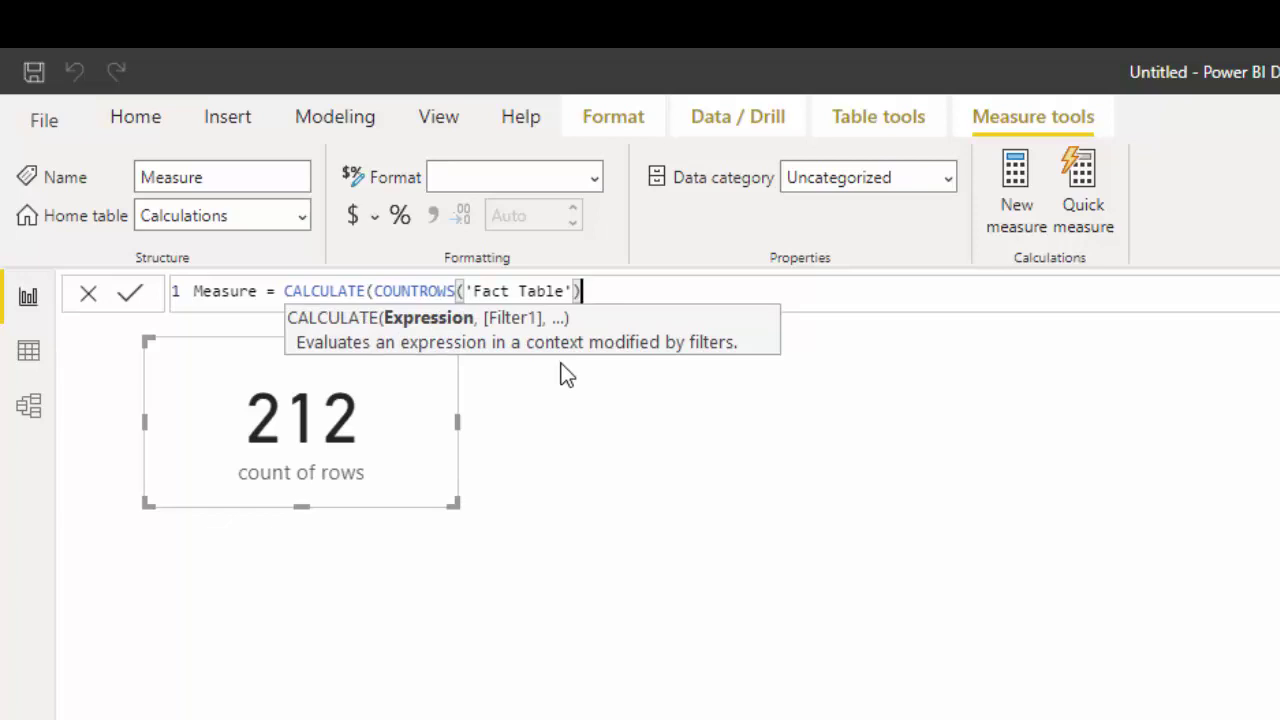
# Add a FILTER function over 'Fact Table' as the filter argument of the measure's CALCULATE formula.
pyautogui.write(',')
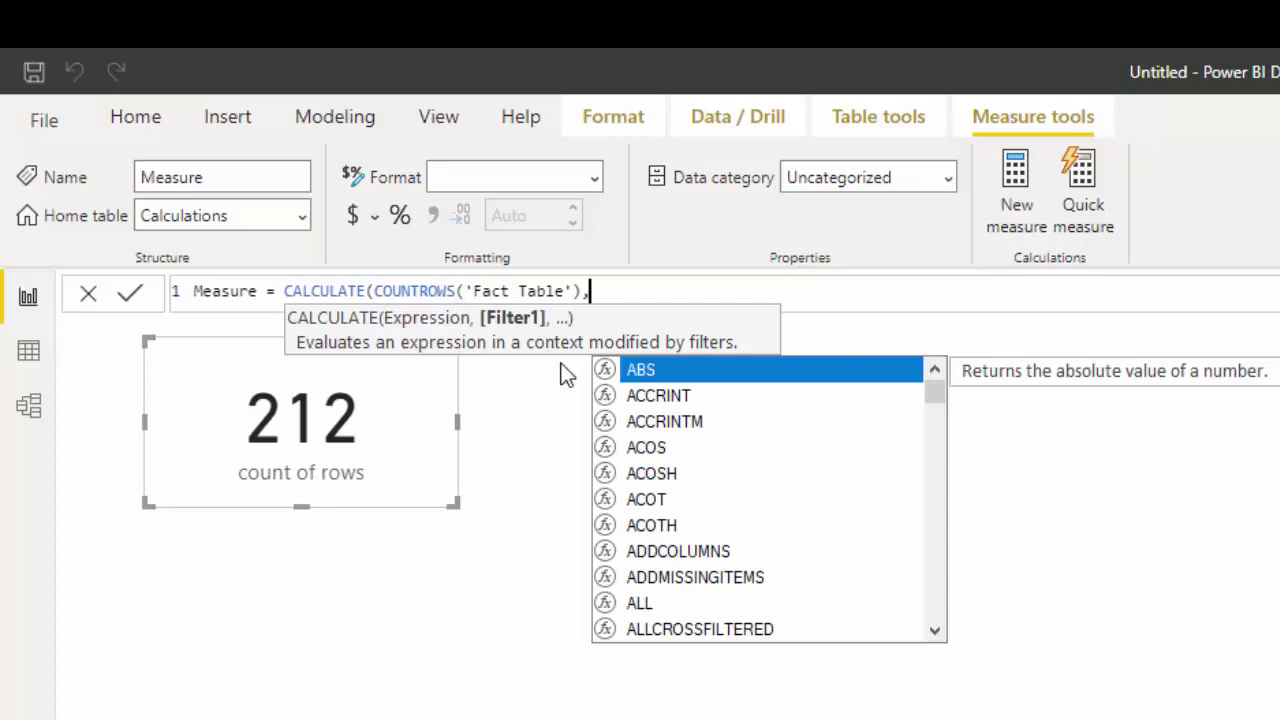
pyautogui.write('filter')
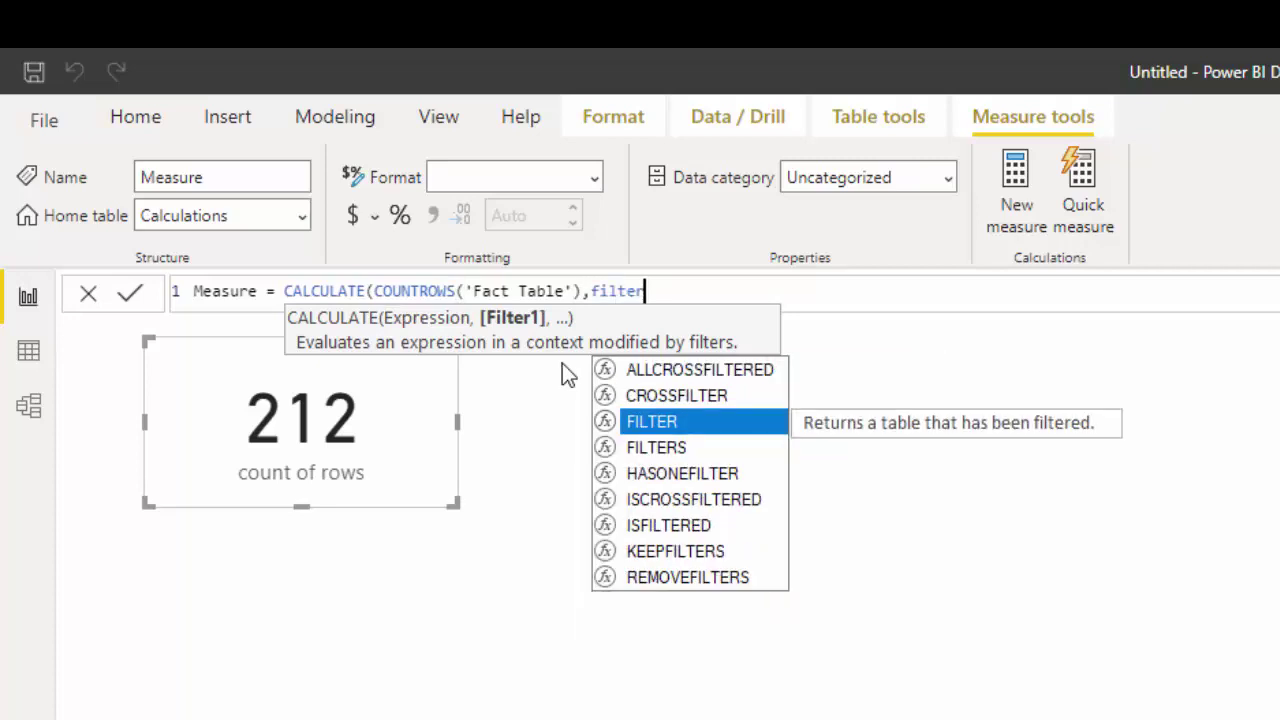
pyautogui.doubleClick(672, 425)
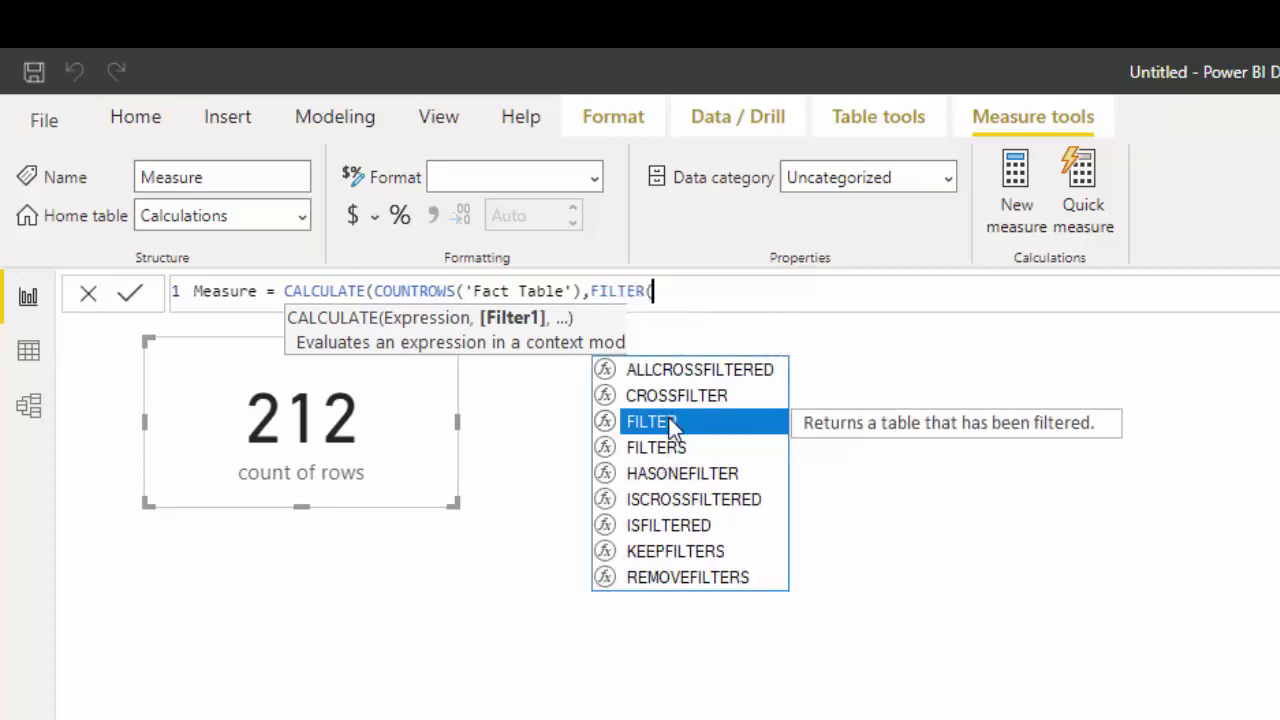
pyautogui.write('(')
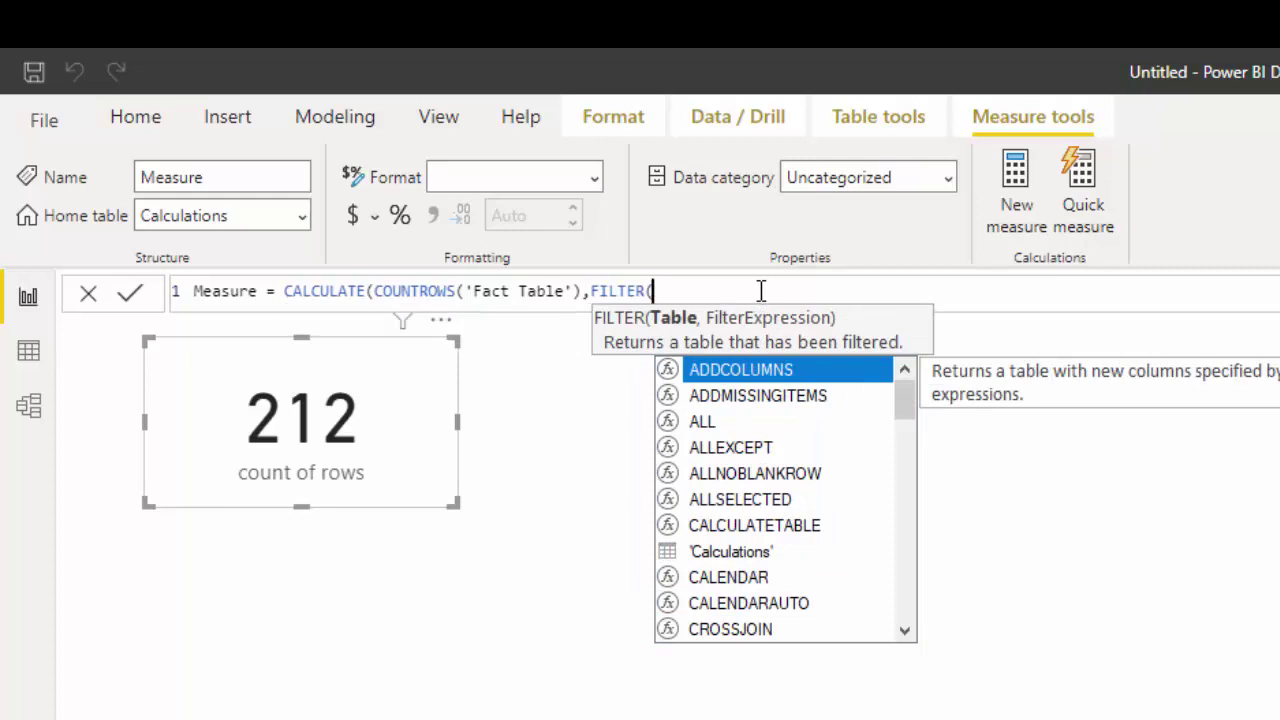
pyautogui.write('fact tab')
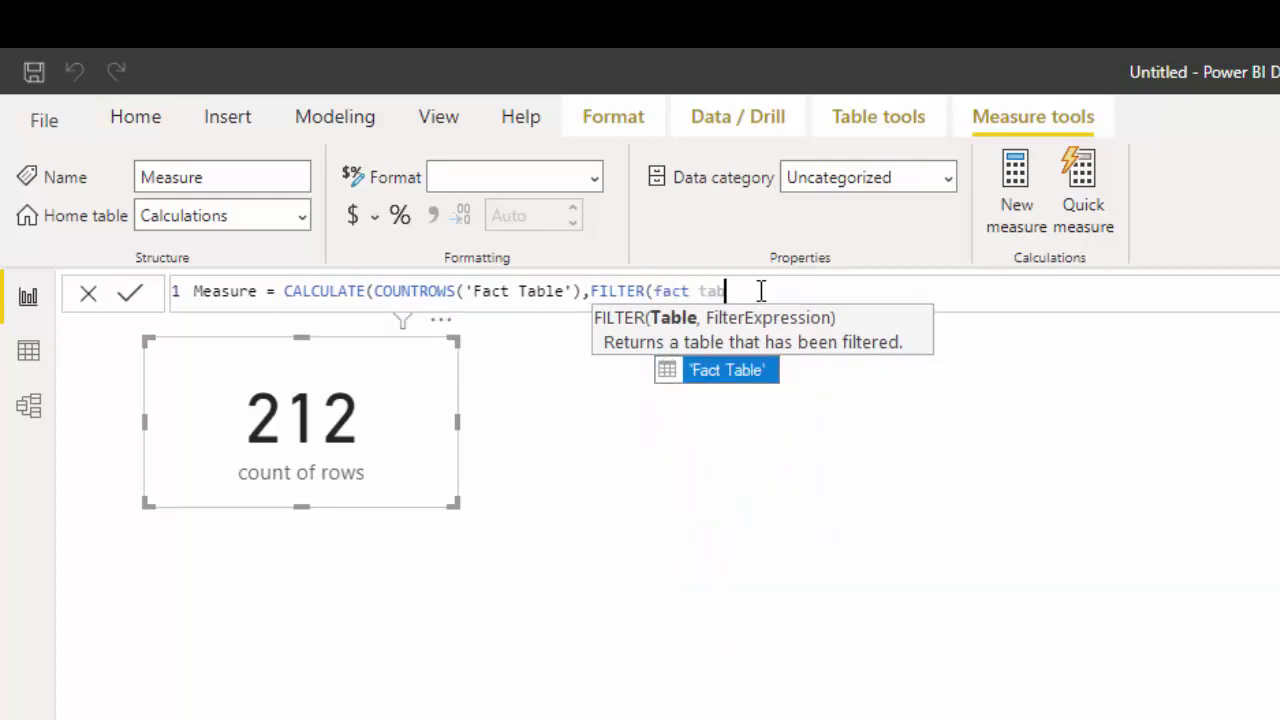
pyautogui.doubleClick(745, 378)
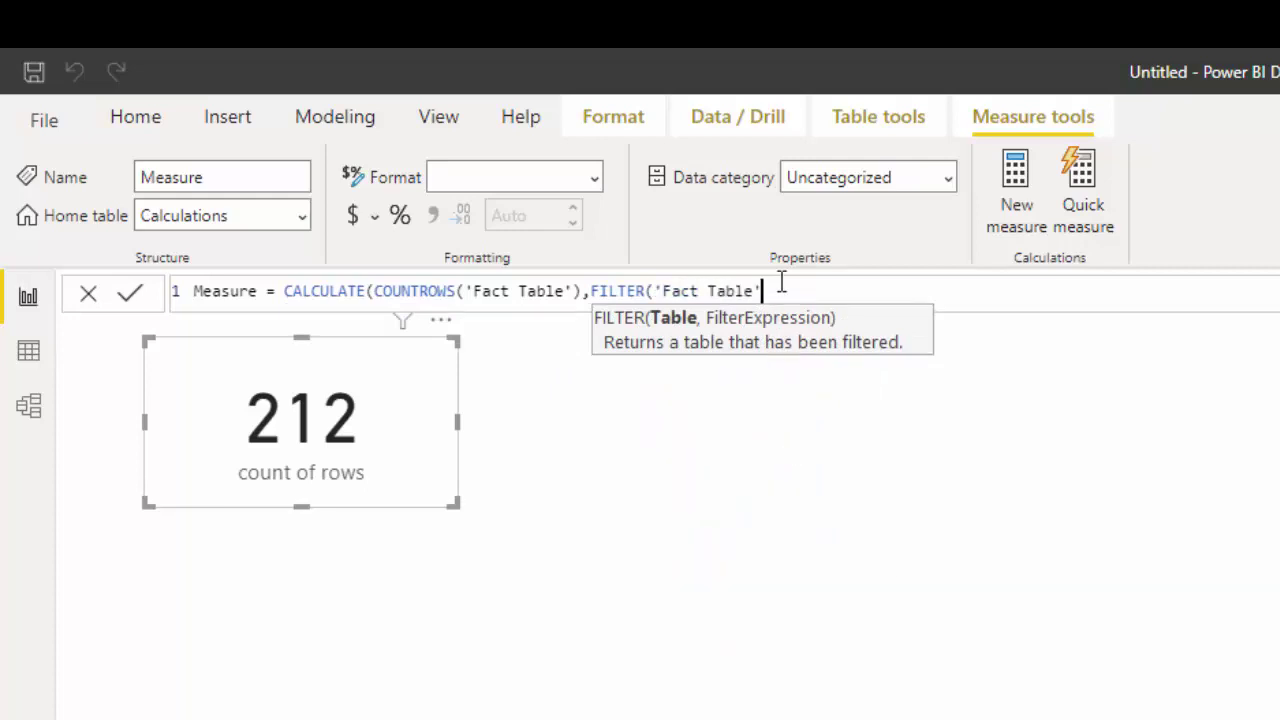
# Set the FILTER condition to 'Fact Table'[Status]="Resolved" and close the FILTER function.
pyautogui.write(',')
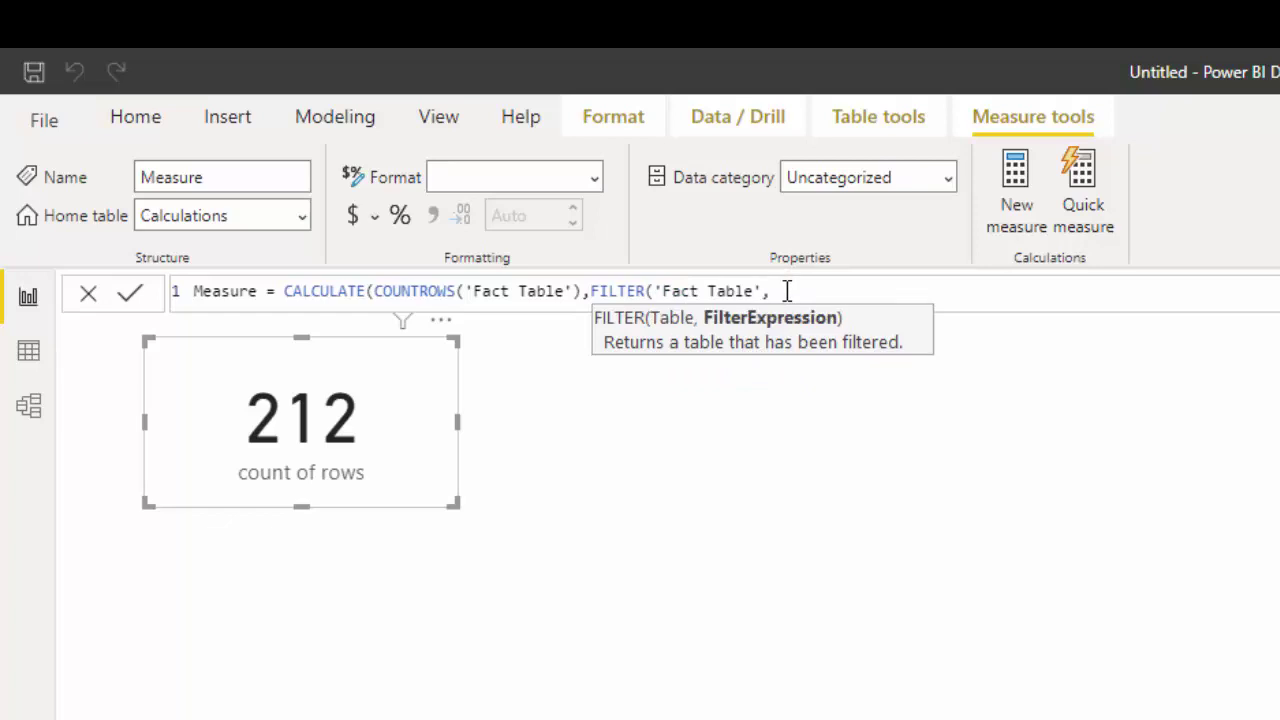
pyautogui.write('stat')
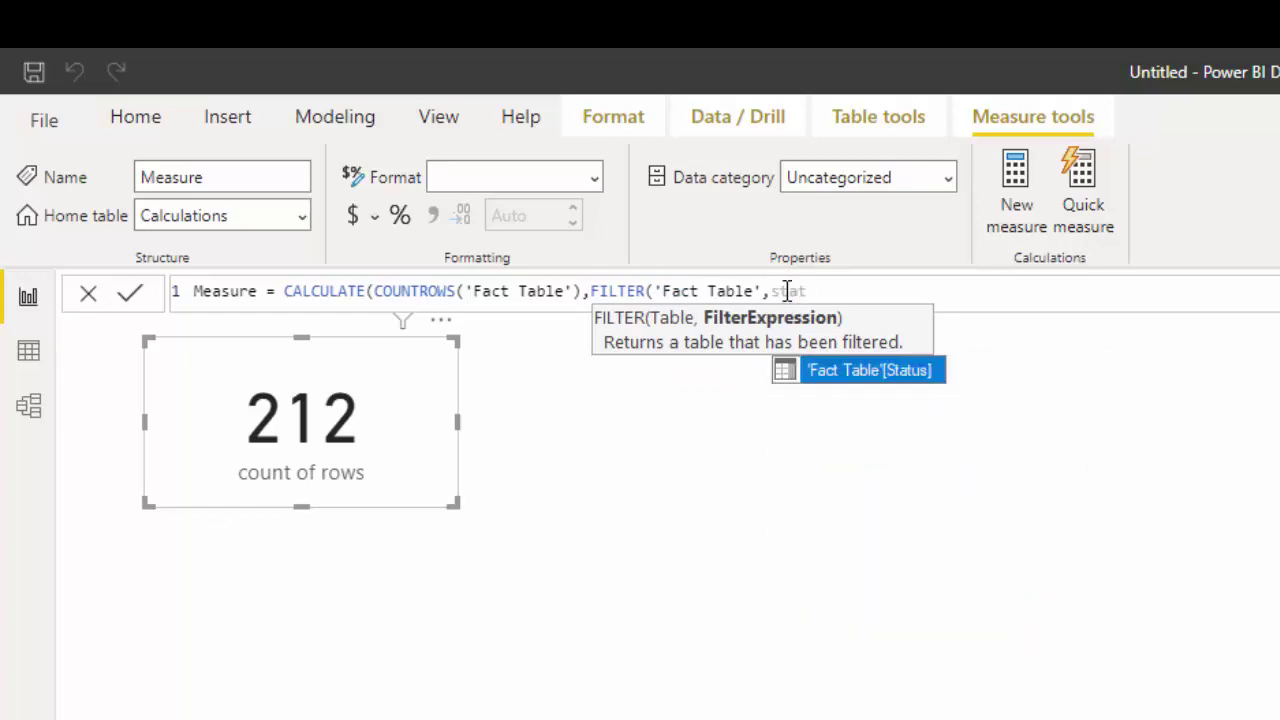
pyautogui.doubleClick(838, 372)
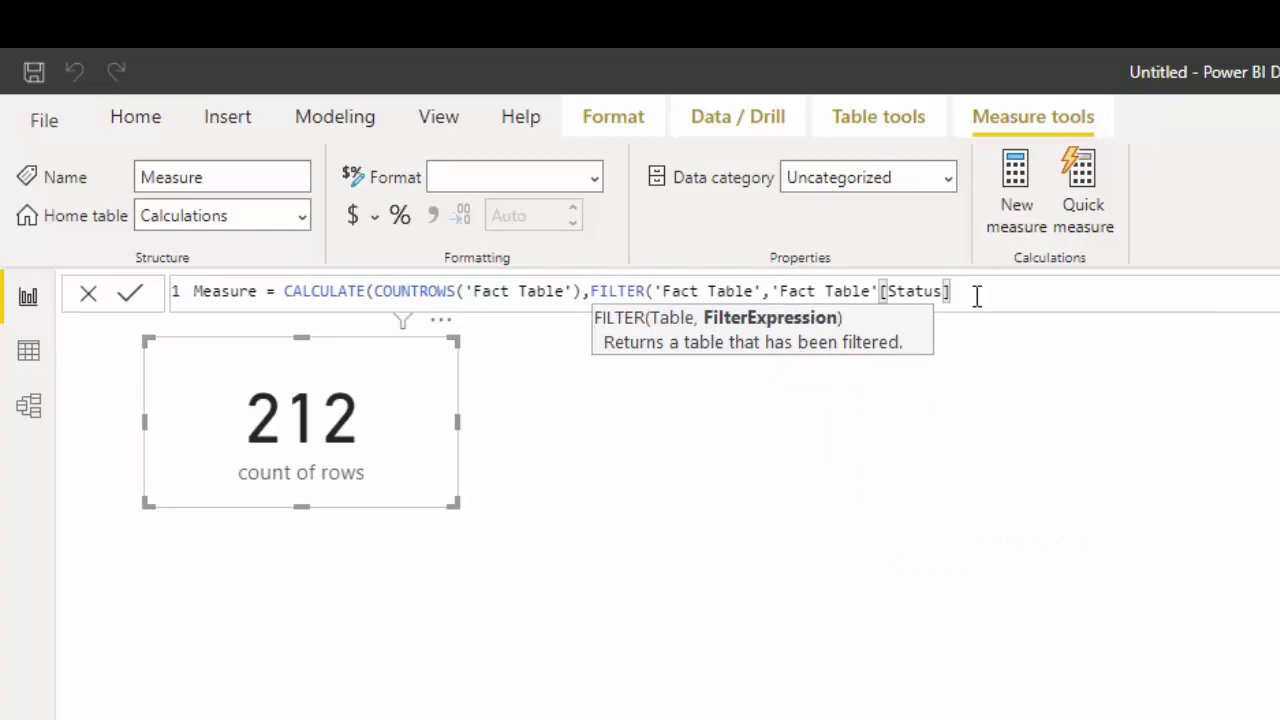
pyautogui.write('="Resolved")')
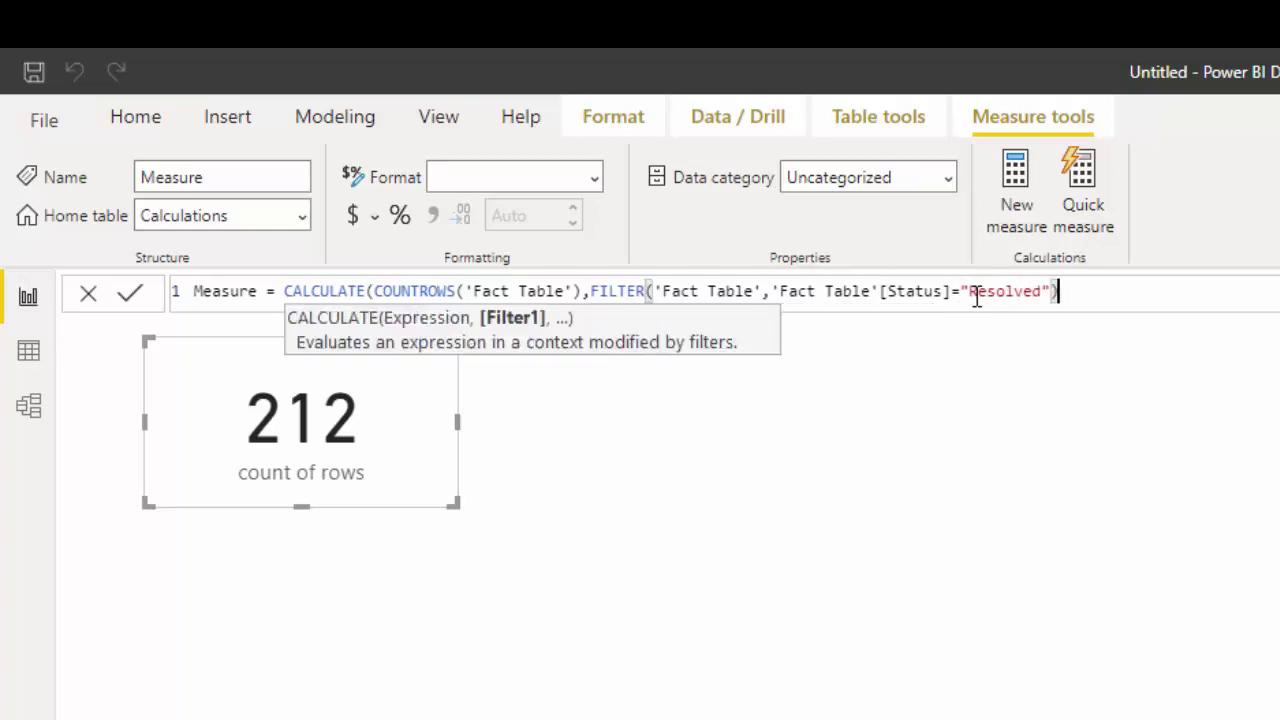
# Rename the measure "Number of Resolved" in its formula and commit it.
pyautogui.doubleClick(196, 288)
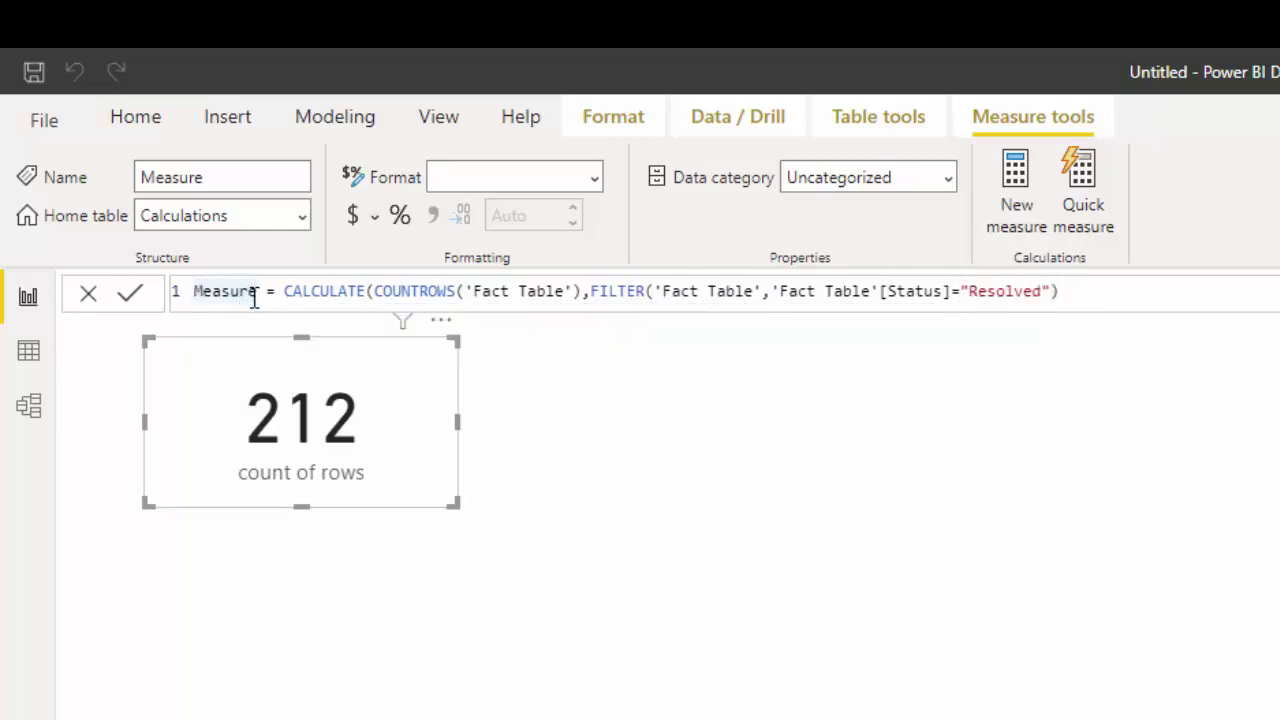
pyautogui.write('Number of ')
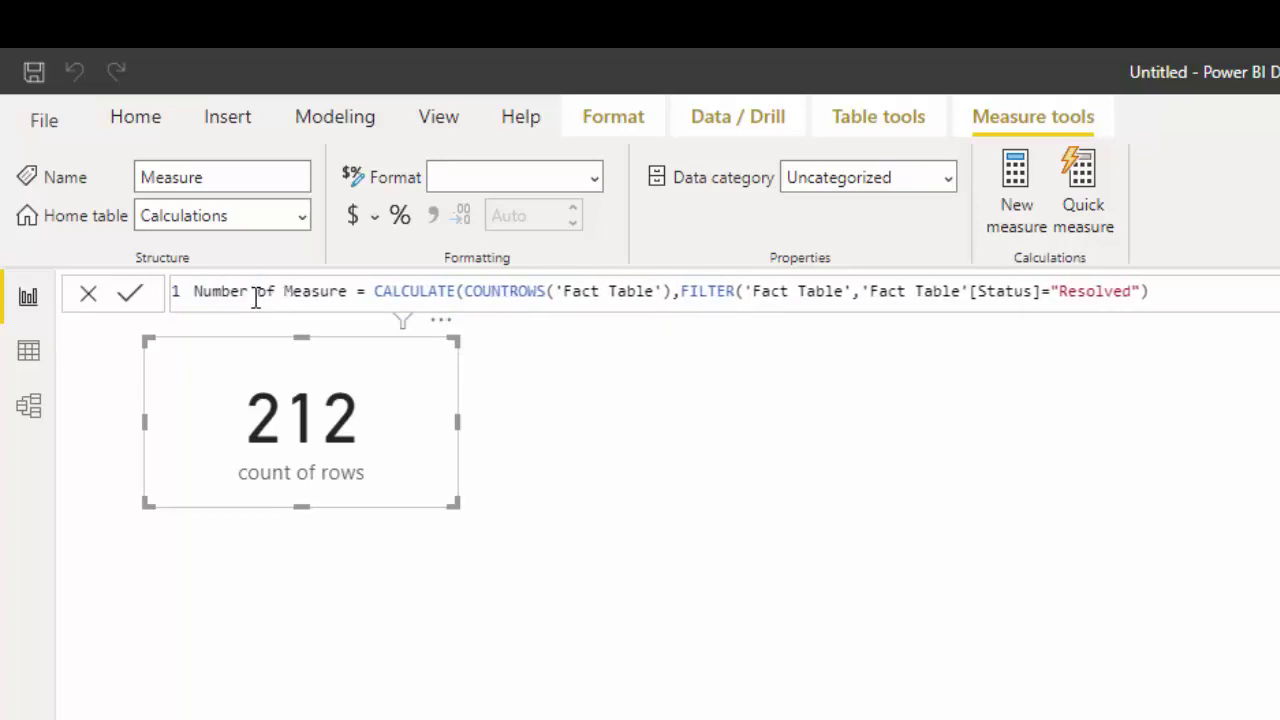
pyautogui.write('Resolved')
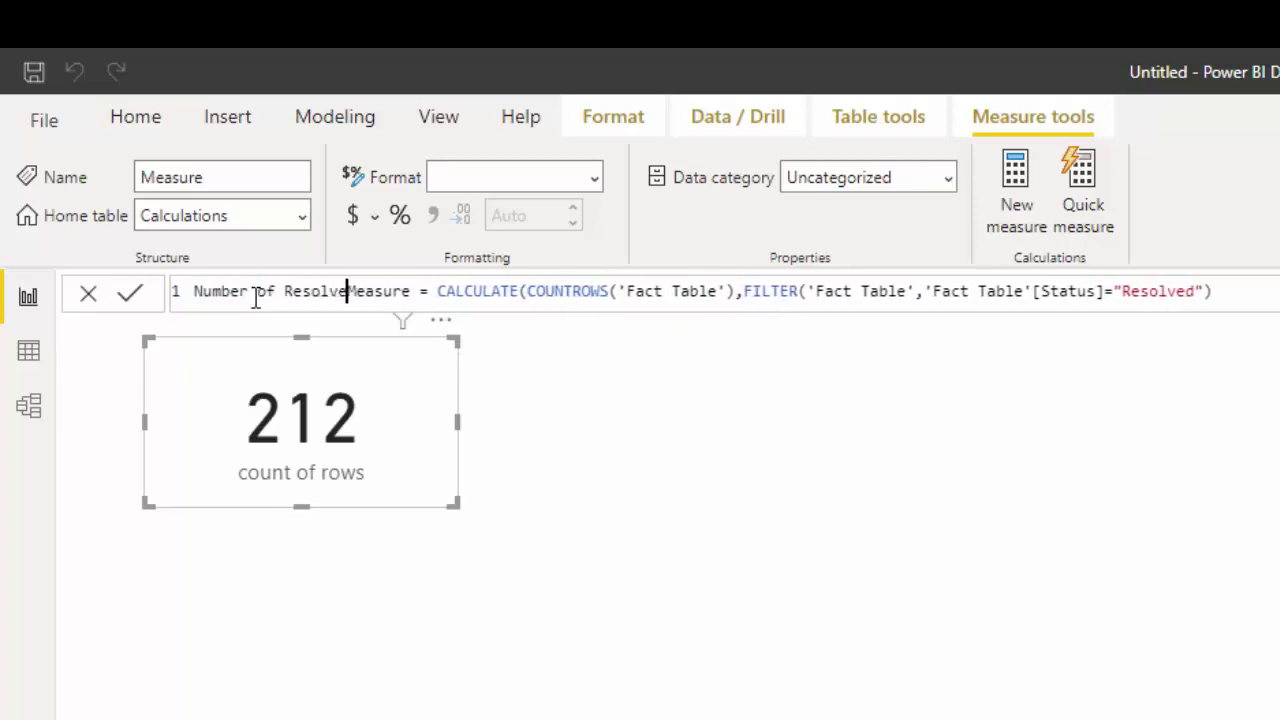
pyautogui.press('Delete')
pyautogui.press('Delete')
pyautogui.press('Delete')
pyautogui.press('Delete')
pyautogui.press('Delete')
pyautogui.press('Delete')
pyautogui.press('Delete')
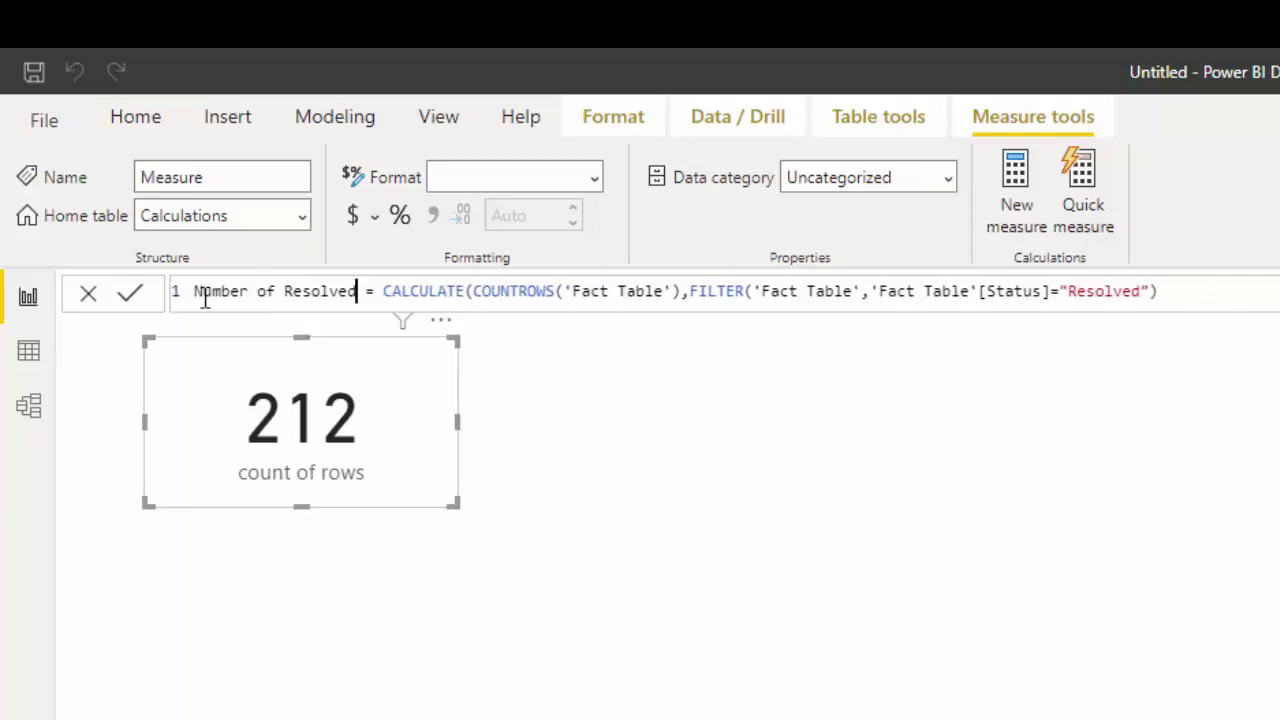
pyautogui.click(130, 293)
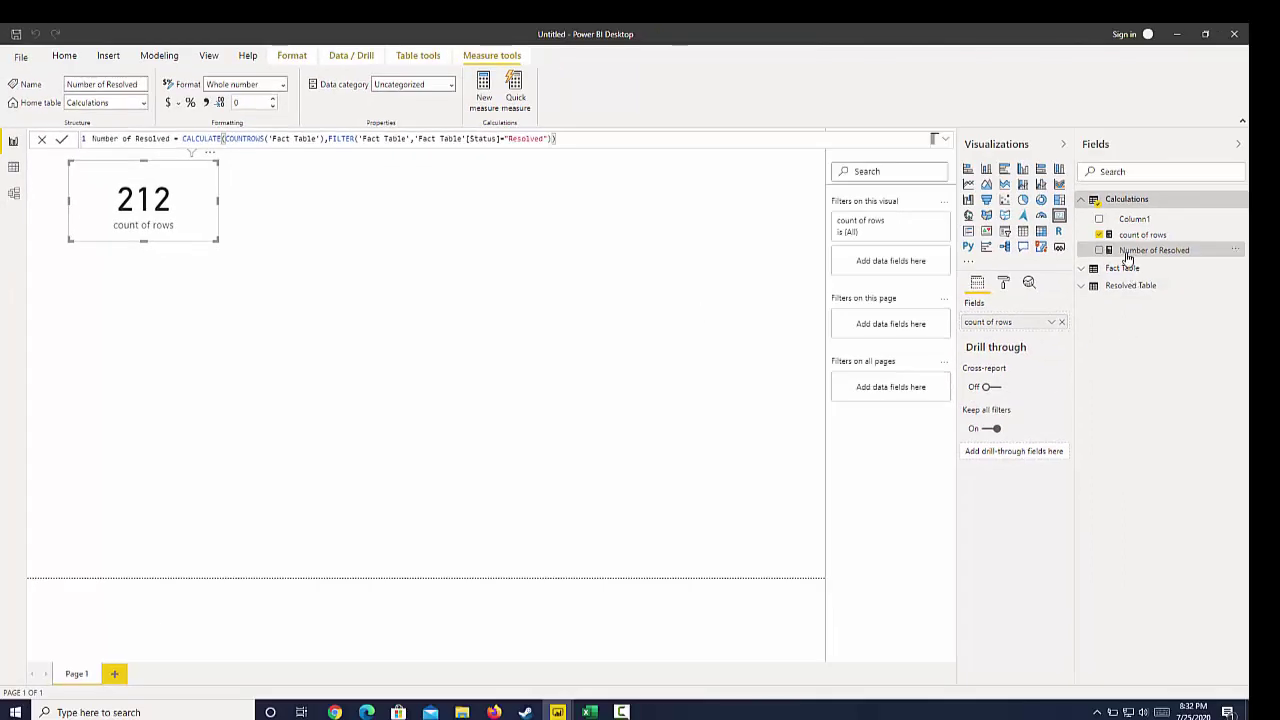
# Add the Number of Resolved measure to the report page as a card and place it beside the count of rows card.
pyautogui.moveTo(1125, 252); pyautogui.dragTo(400, 215)
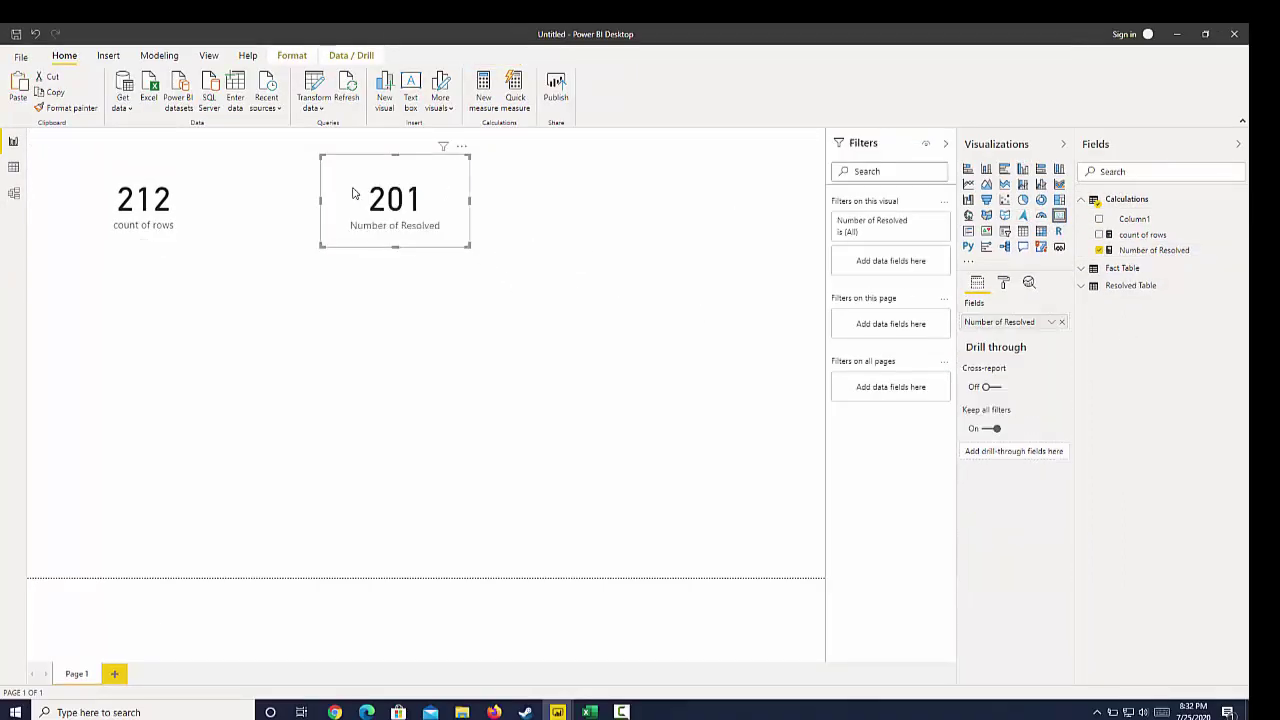
pyautogui.moveTo(354, 191); pyautogui.dragTo(270, 192)
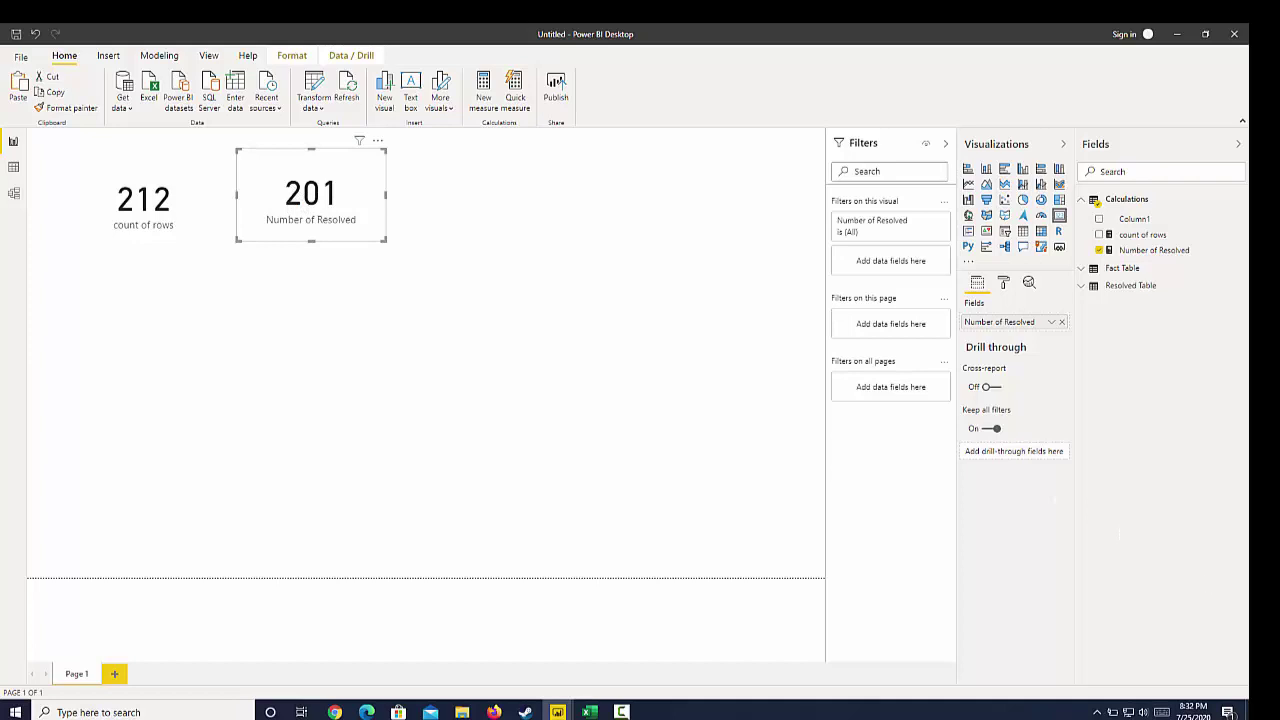
pyautogui.click(445, 358)
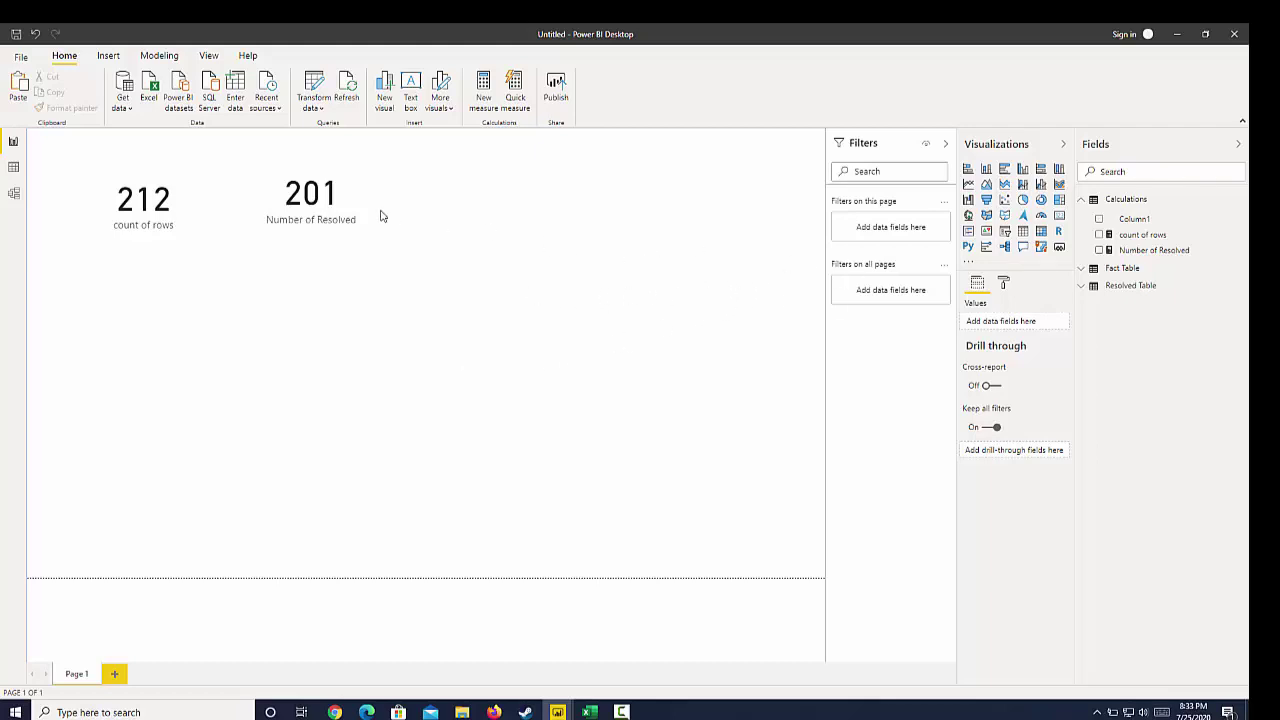
# Create a new calculated table with the formula VALUES('Fact Table'[Agent]).
pyautogui.click(159, 56)
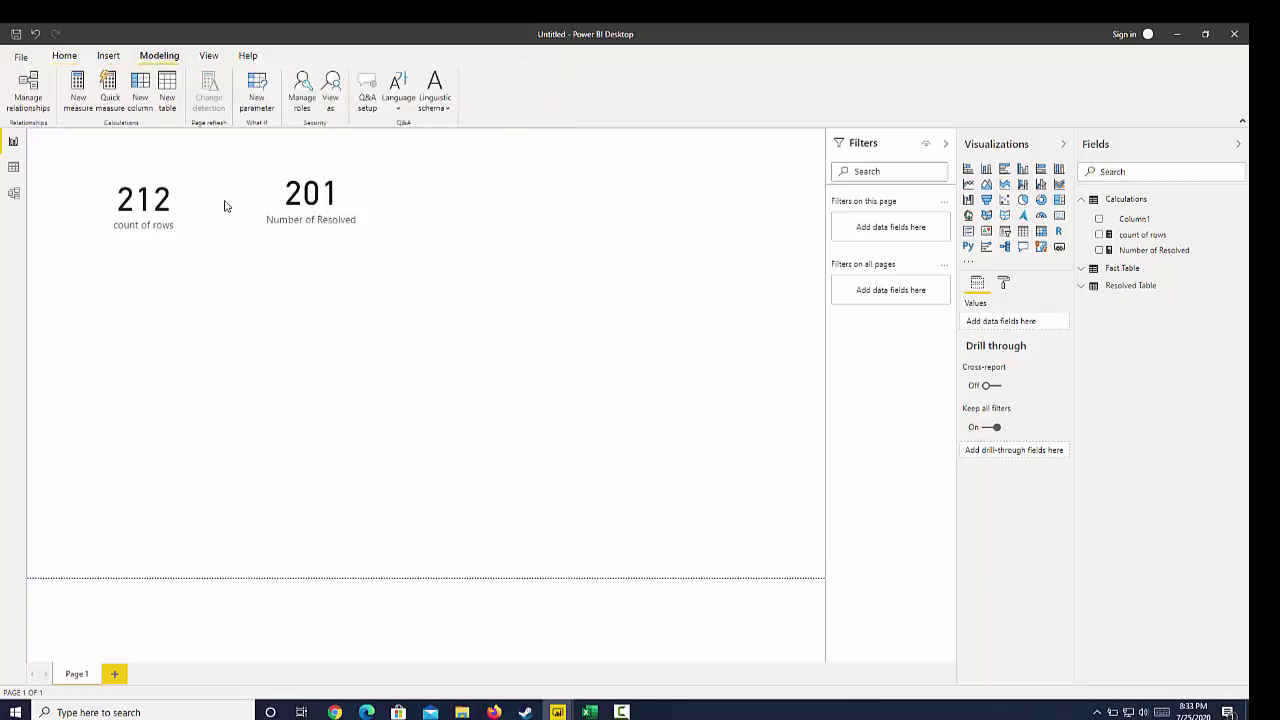
pyautogui.click(167, 92)
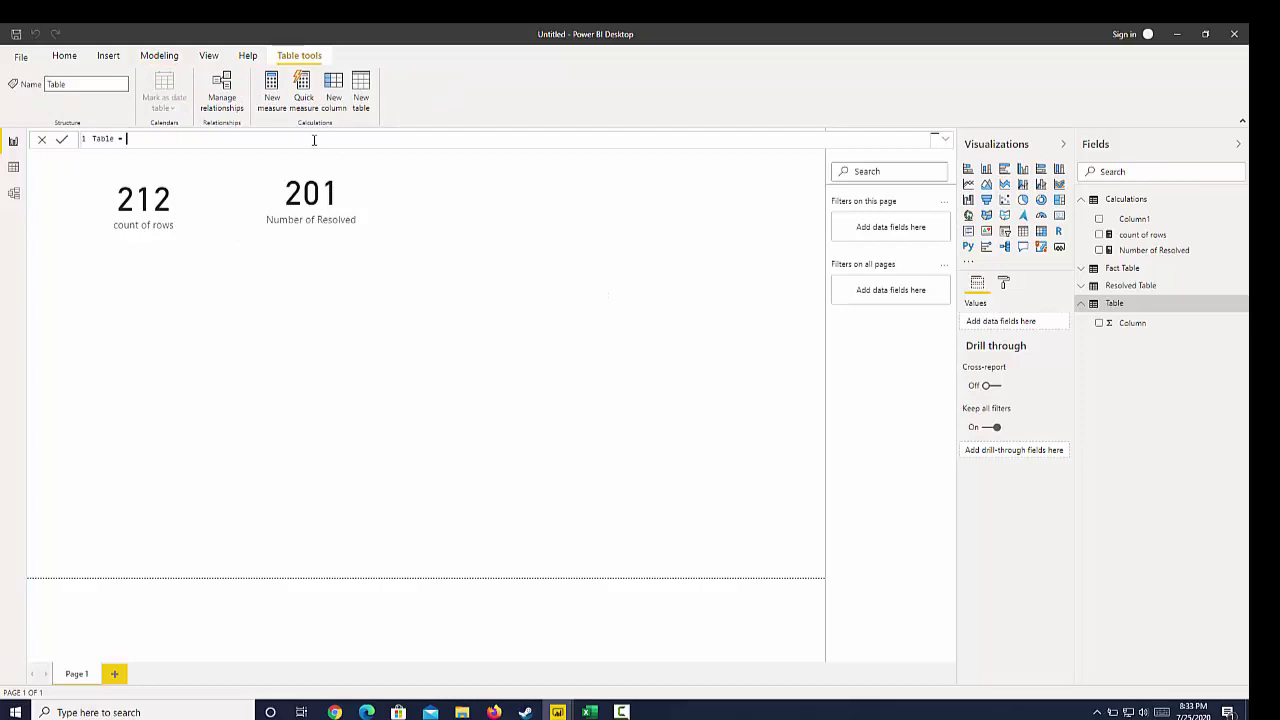
pyautogui.write('values')
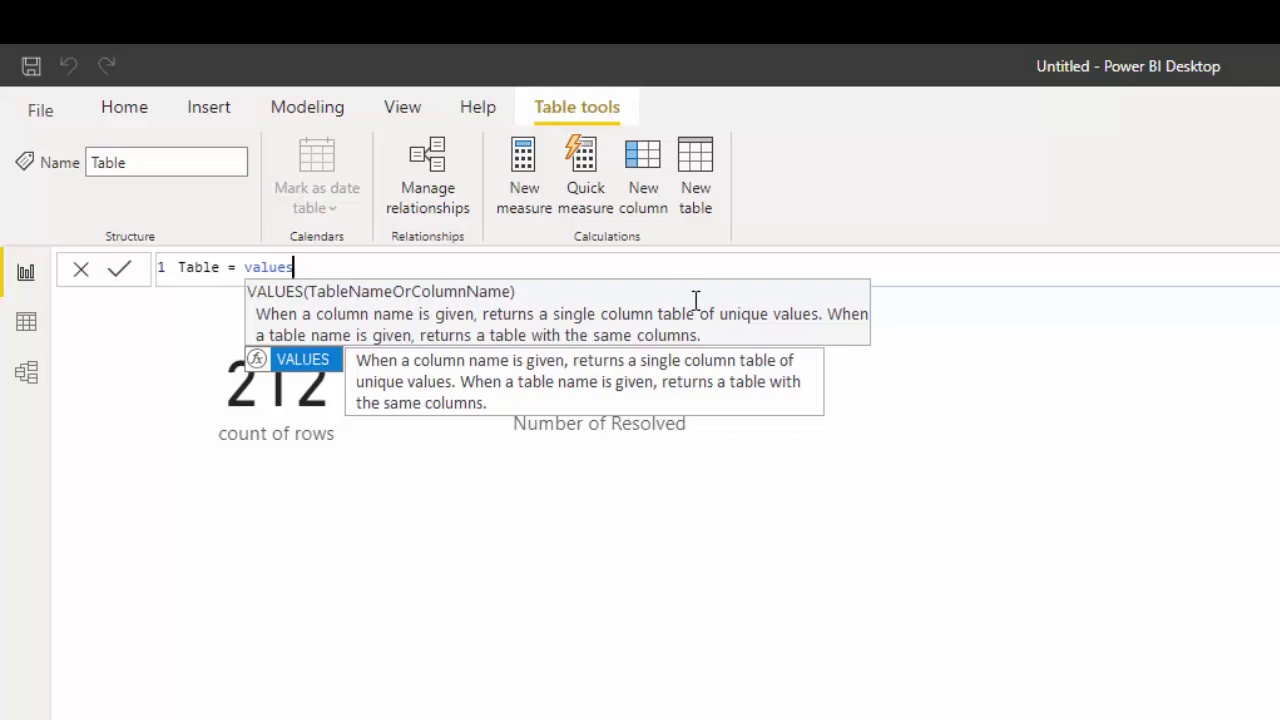
pyautogui.click(297, 362)
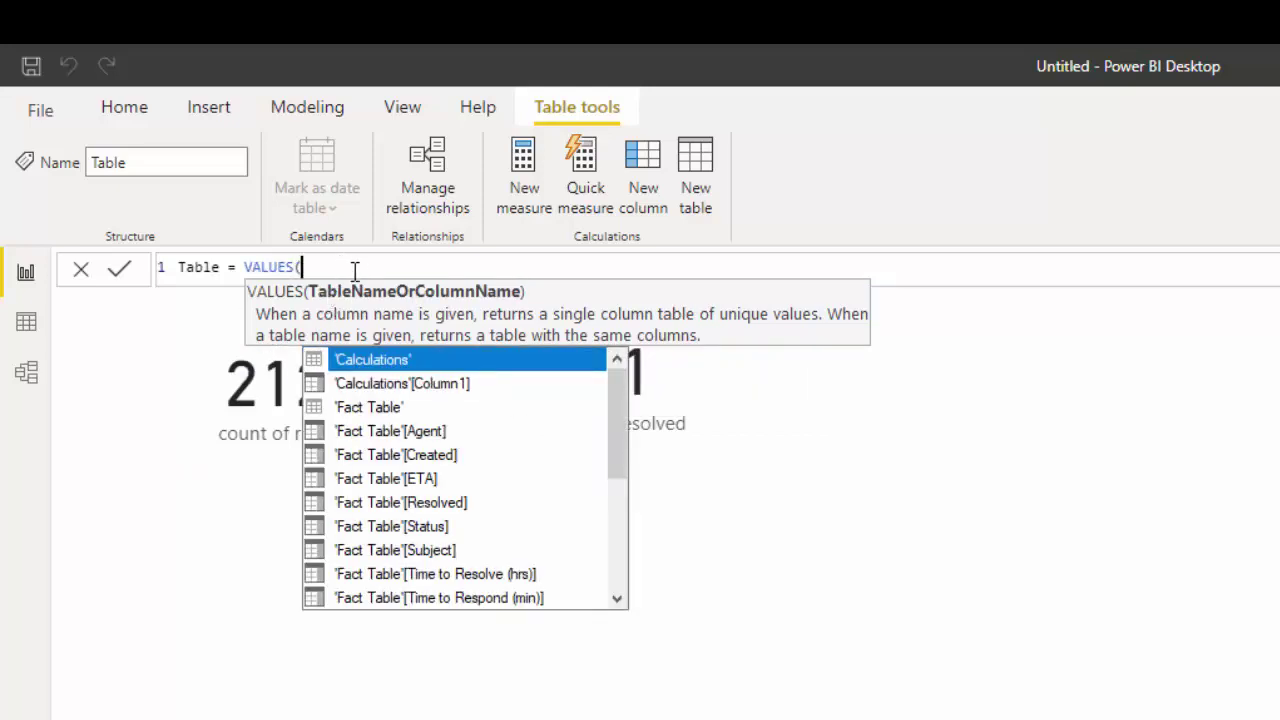
pyautogui.write('agen')
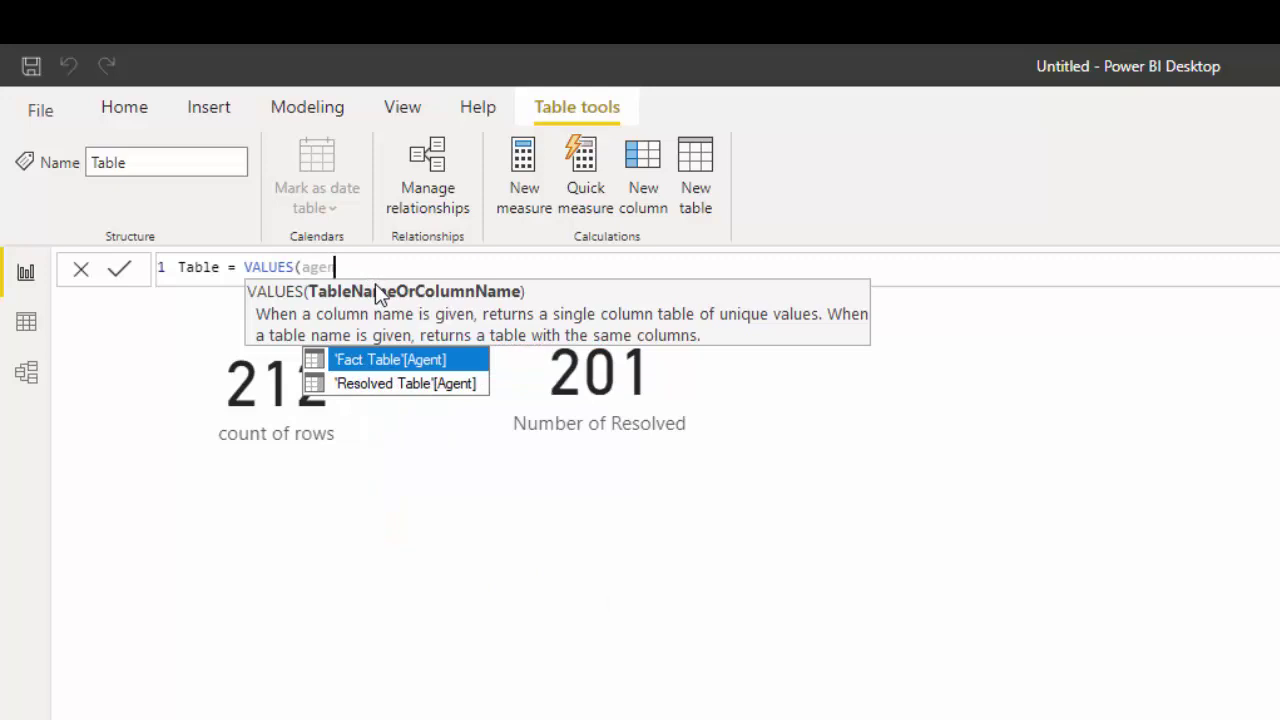
pyautogui.write('t')
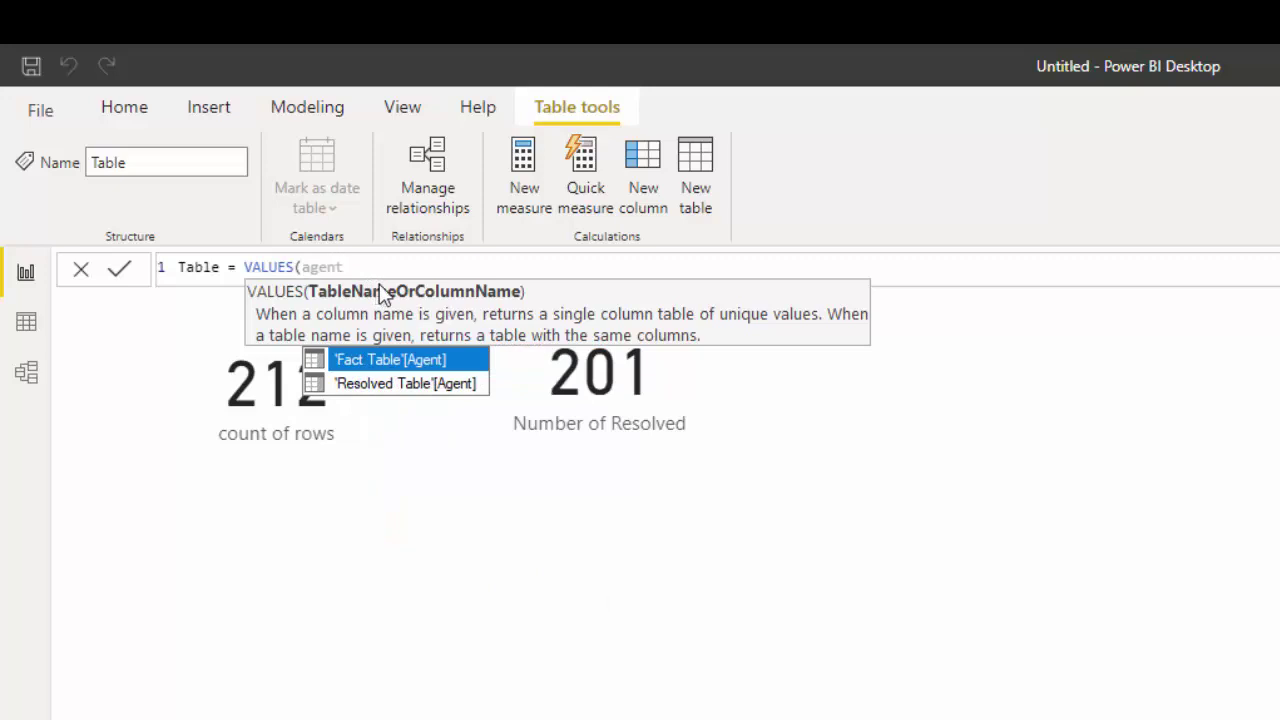
pyautogui.click(418, 364)
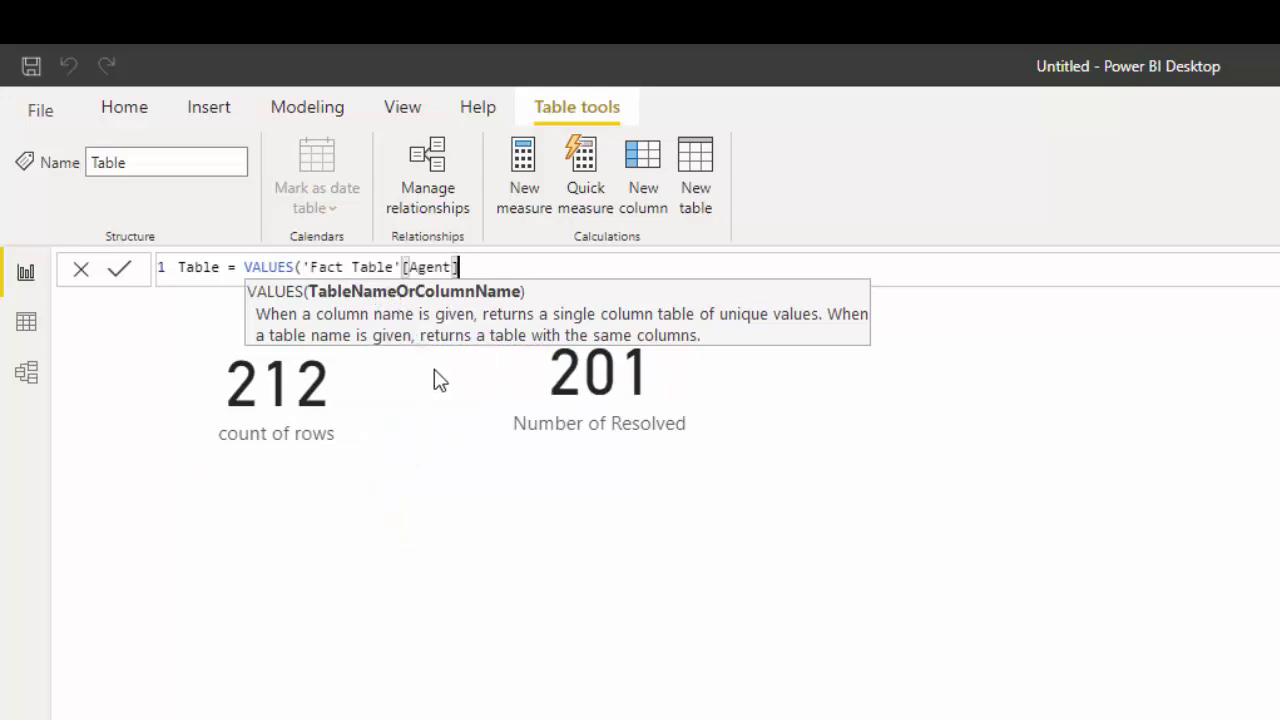
pyautogui.write(')')
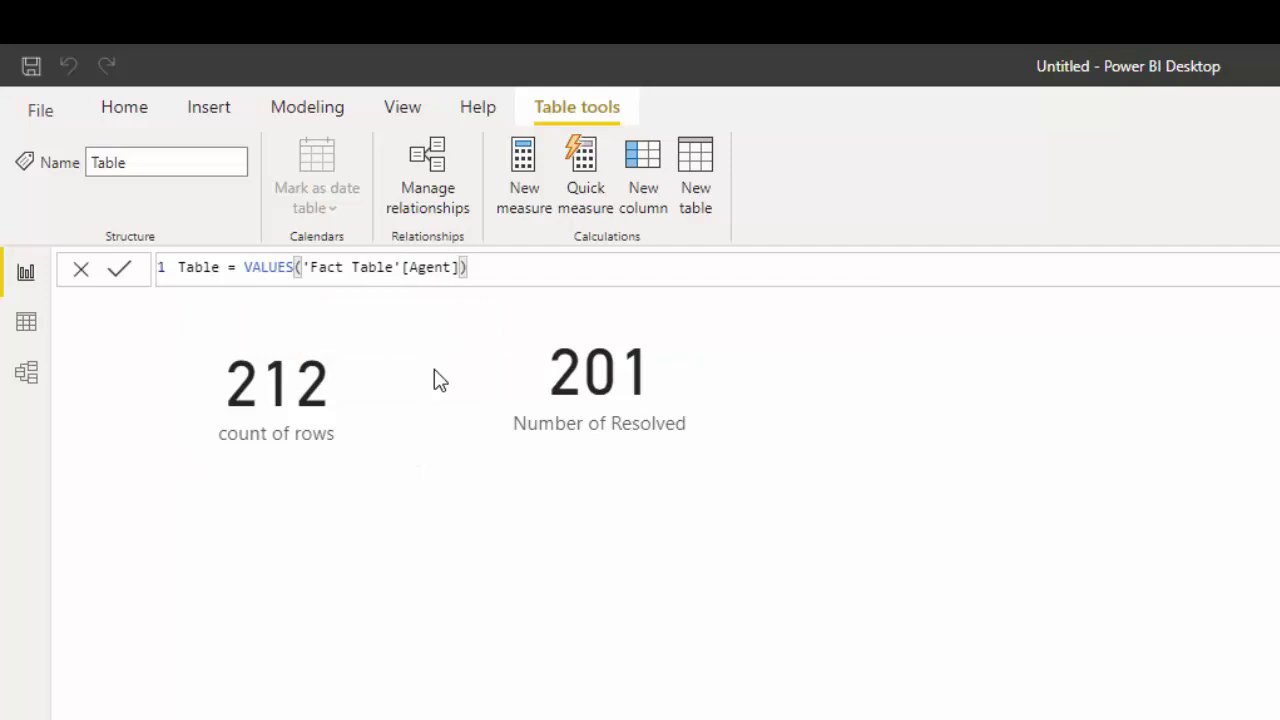
# Rename the new calculated table "Agent Table" in its formula and commit it.
pyautogui.doubleClick(180, 268)
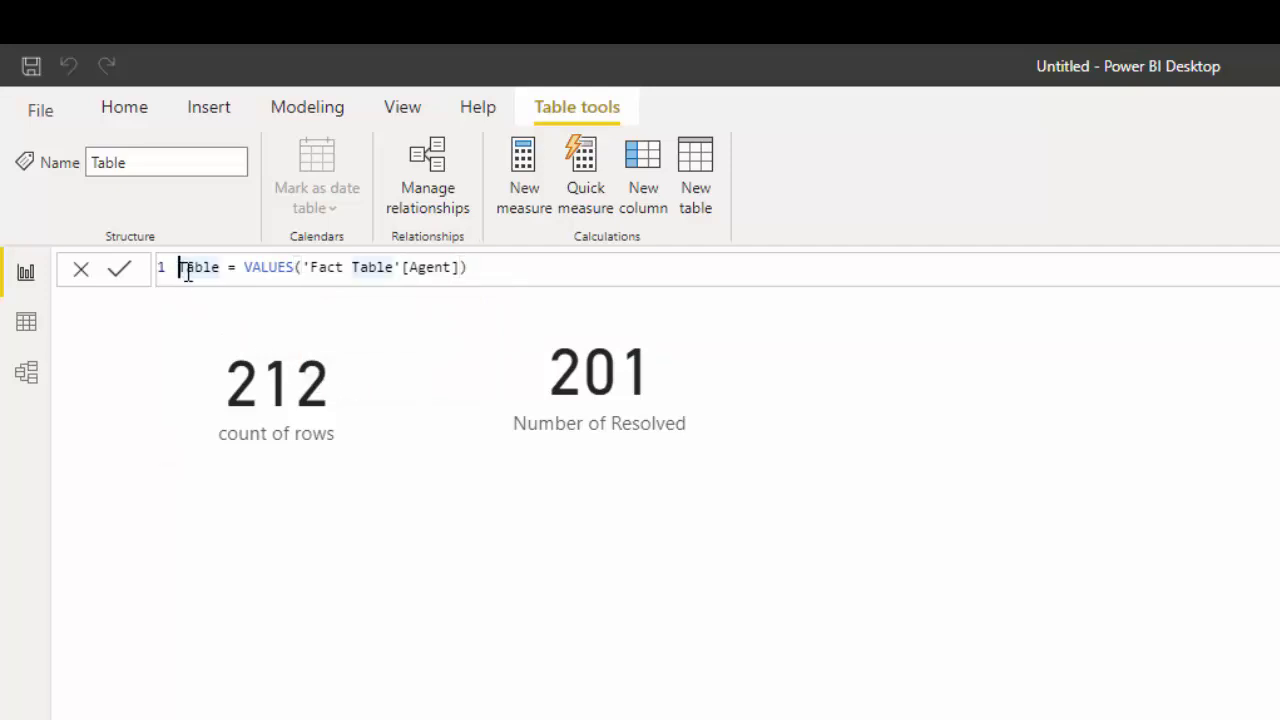
pyautogui.write('Ggent')
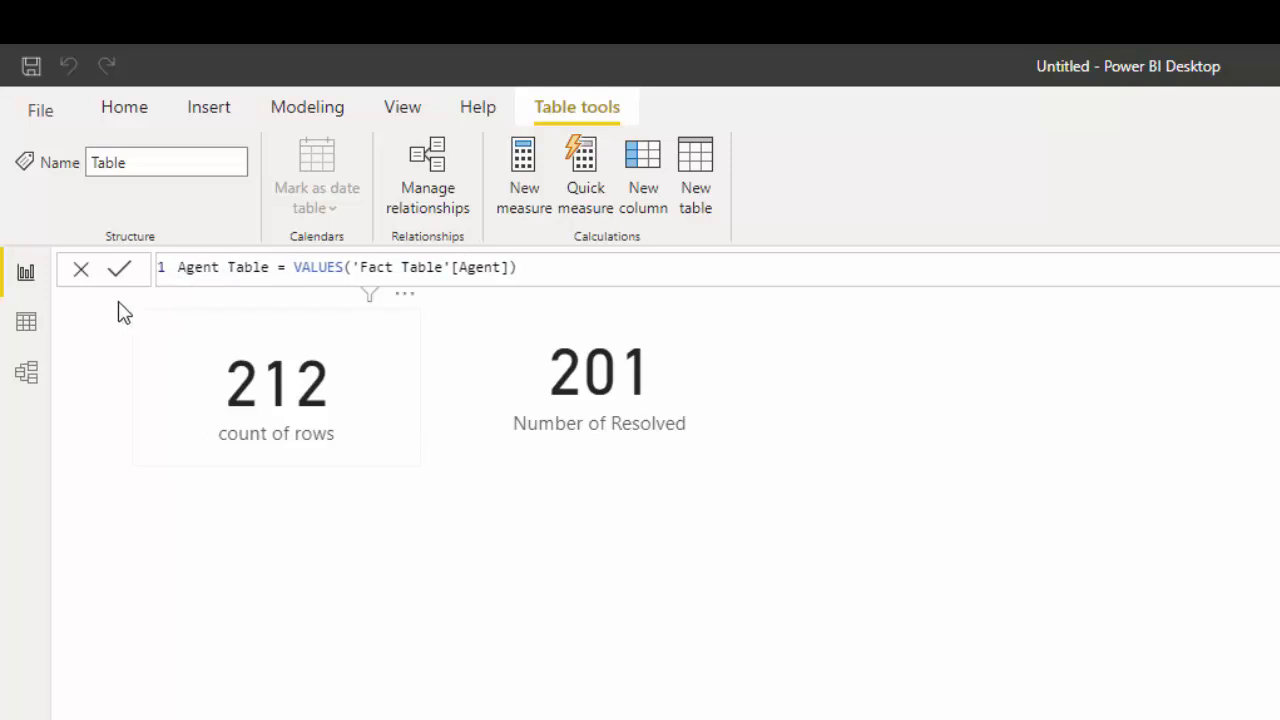
pyautogui.click(119, 268)
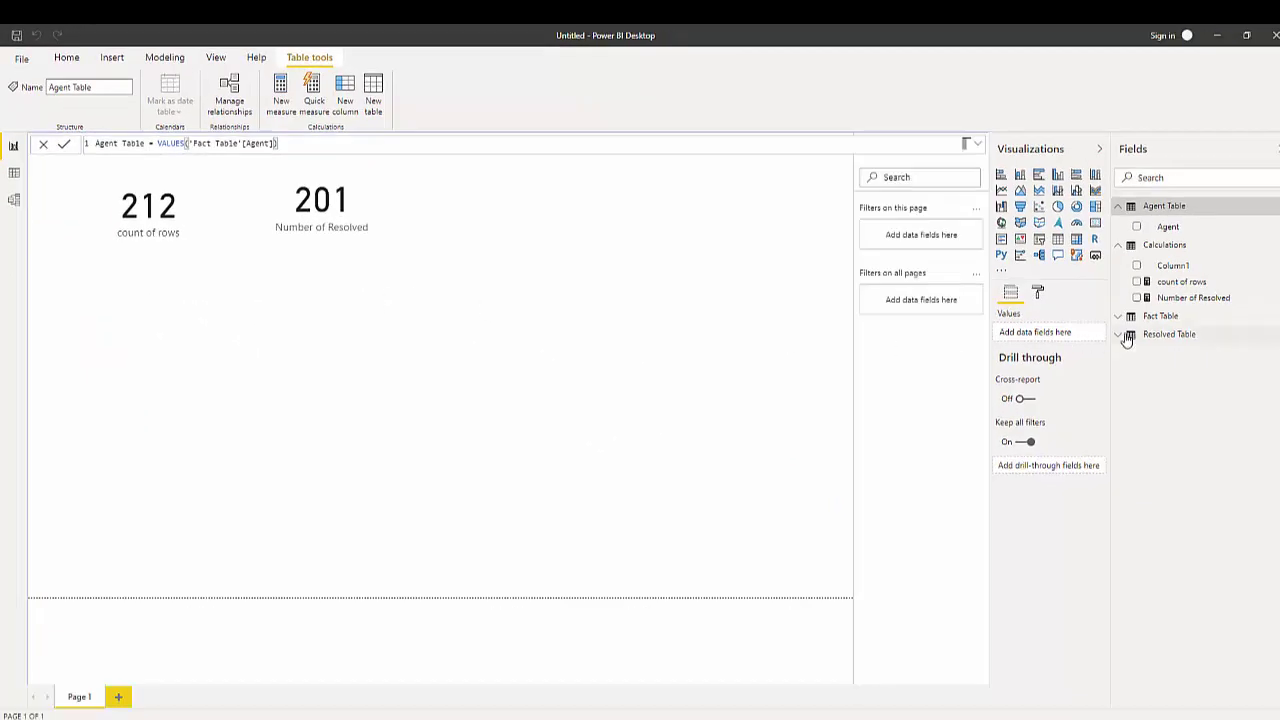
# Examine the Agent Table's rows in the data view.
pyautogui.click(1119, 206)
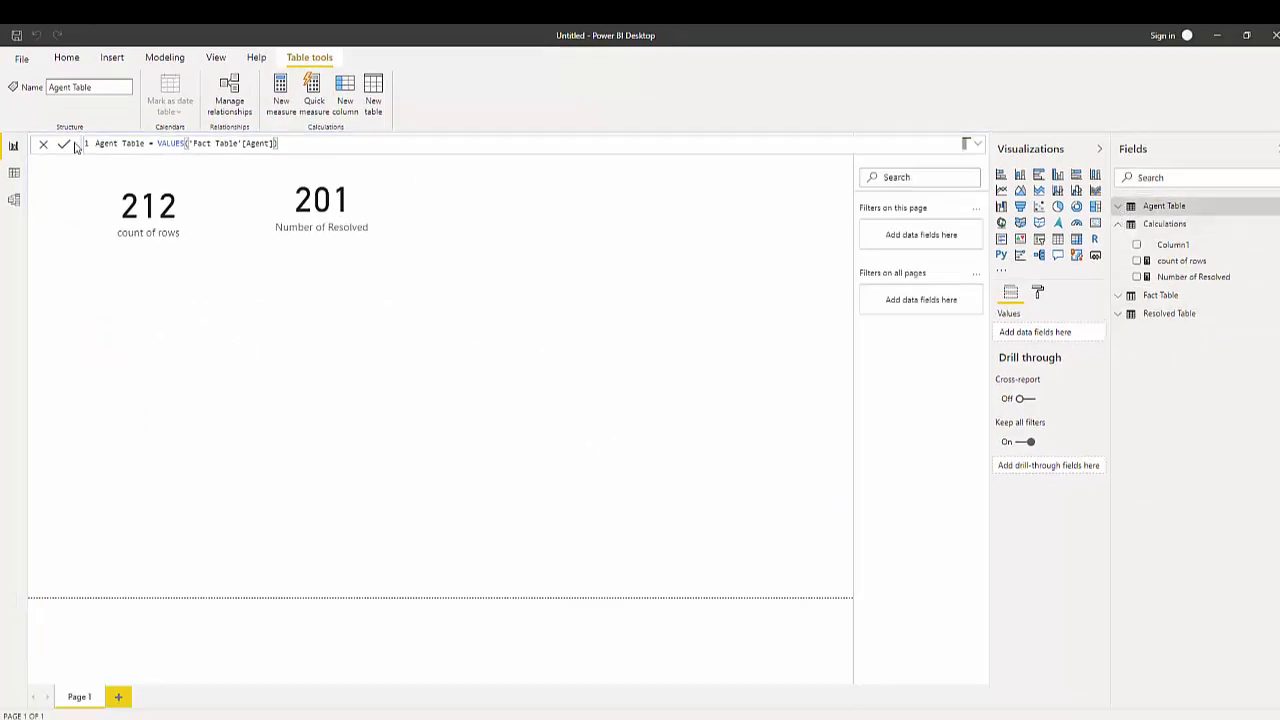
pyautogui.click(14, 172)
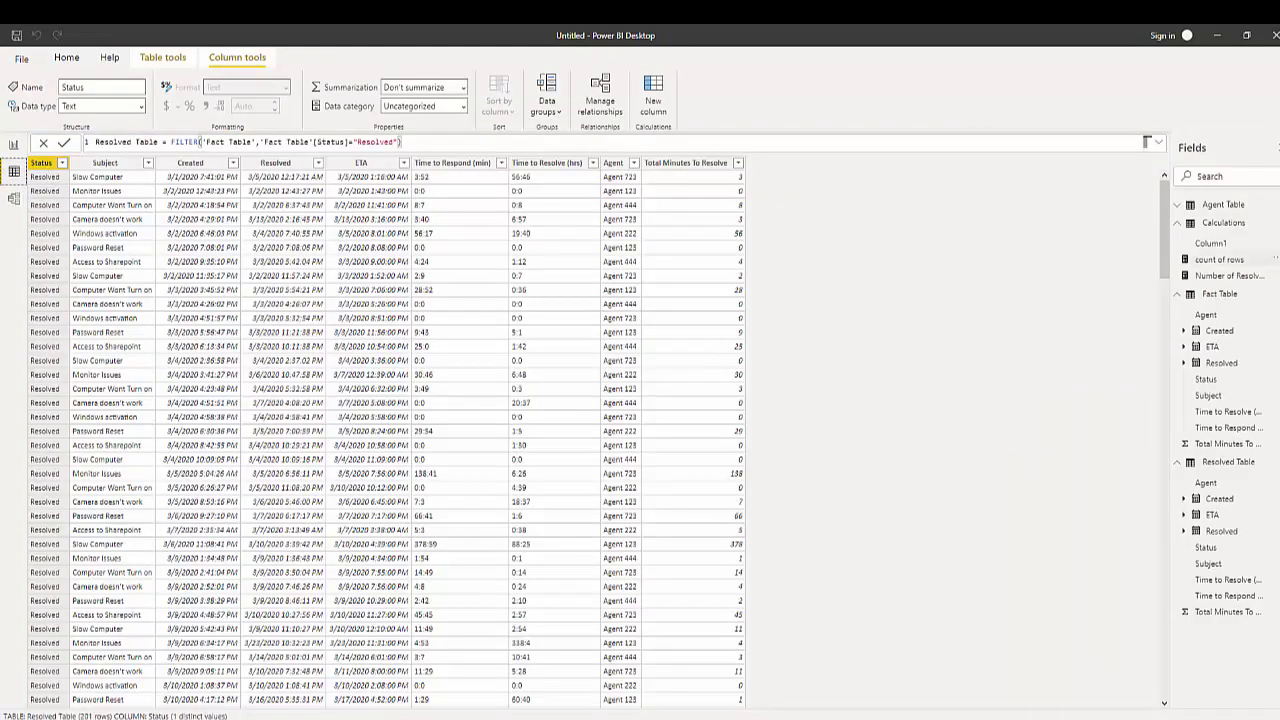
pyautogui.click(1222, 204)
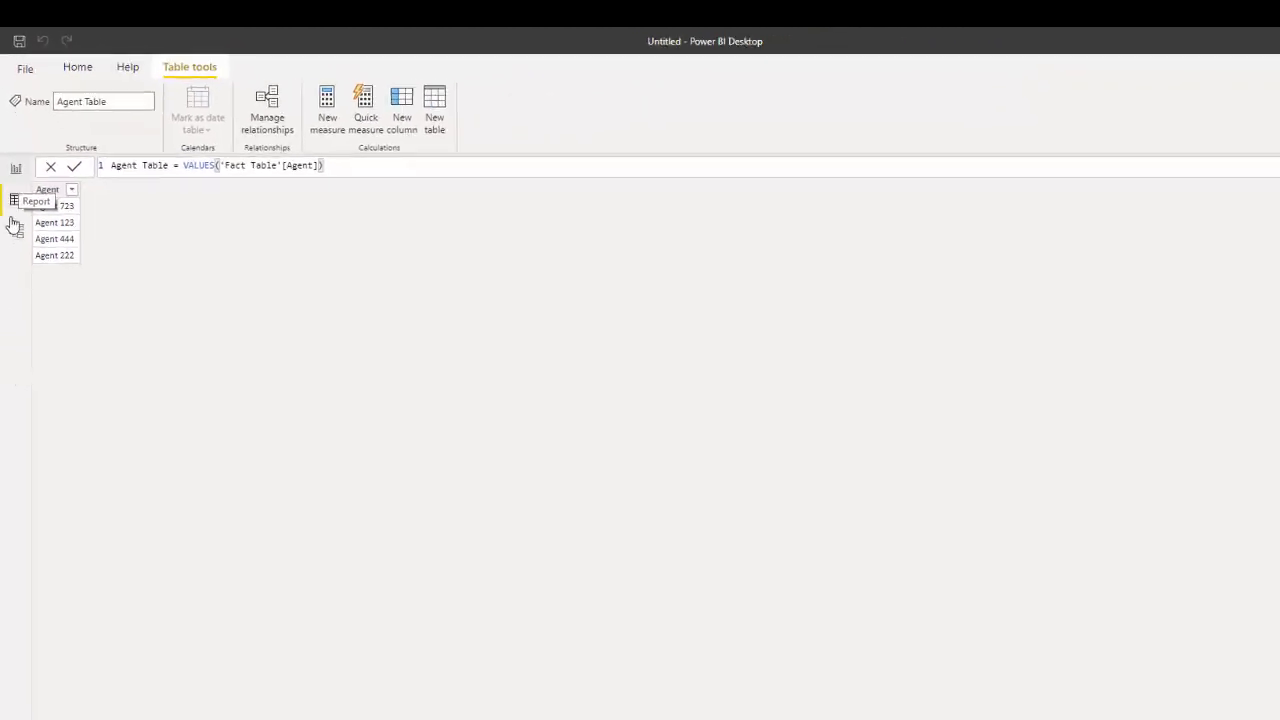
# In the model view, move the Fact Table inward, set Calculations apart from it, and place the Resolved Table directly below Calculations.
pyautogui.click(15, 229)
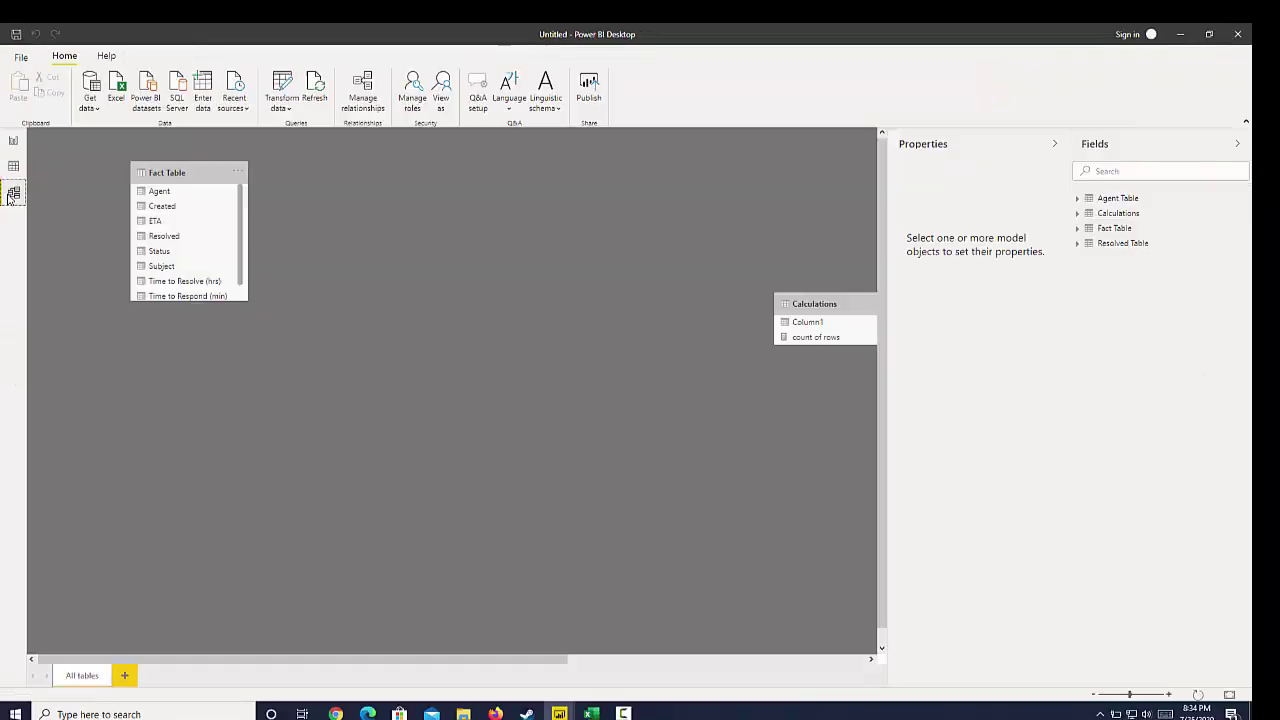
pyautogui.moveTo(325, 662); pyautogui.dragTo(314, 580)
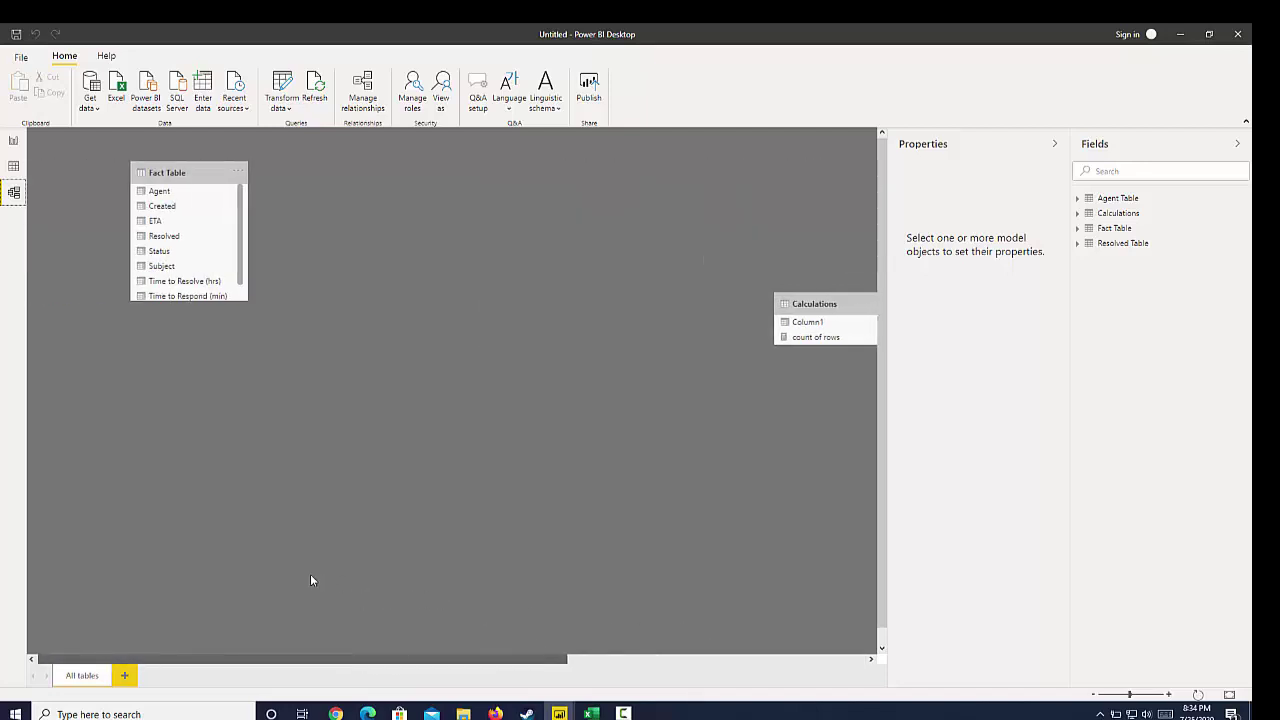
pyautogui.moveTo(149, 171); pyautogui.dragTo(549, 266)
pyautogui.moveTo(549, 660); pyautogui.dragTo(714, 661)
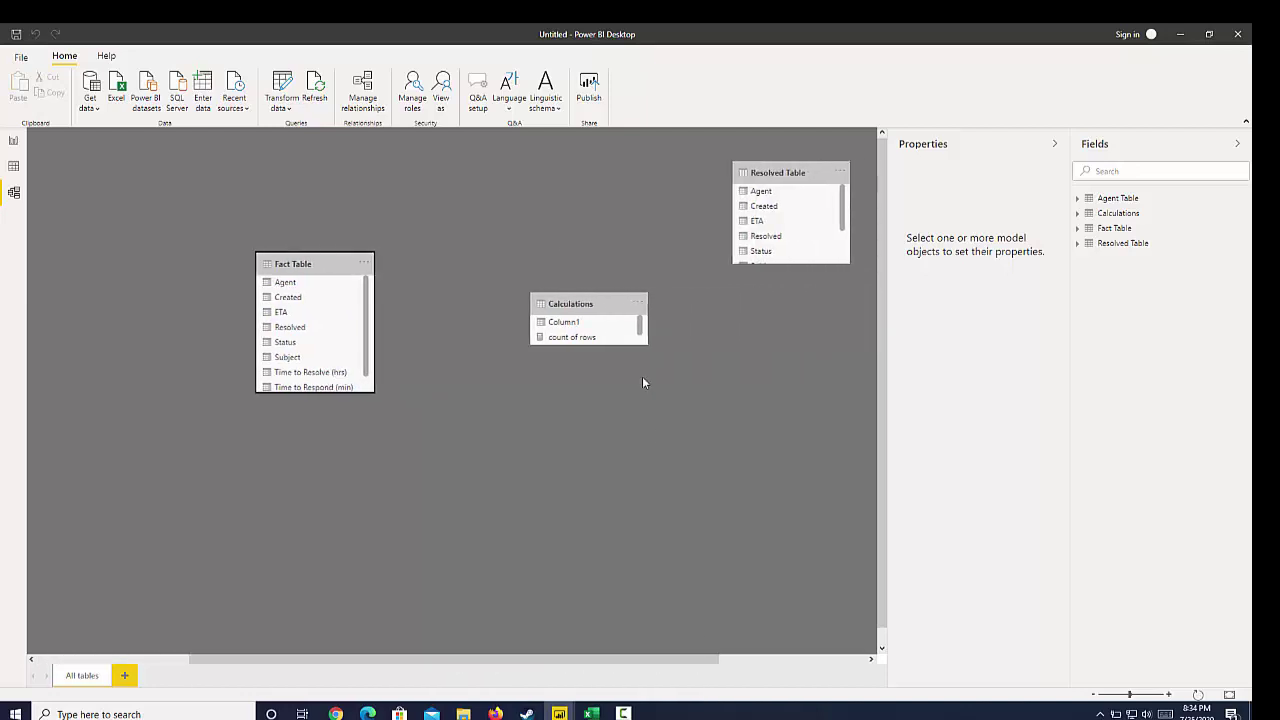
pyautogui.moveTo(594, 305); pyautogui.dragTo(808, 355)
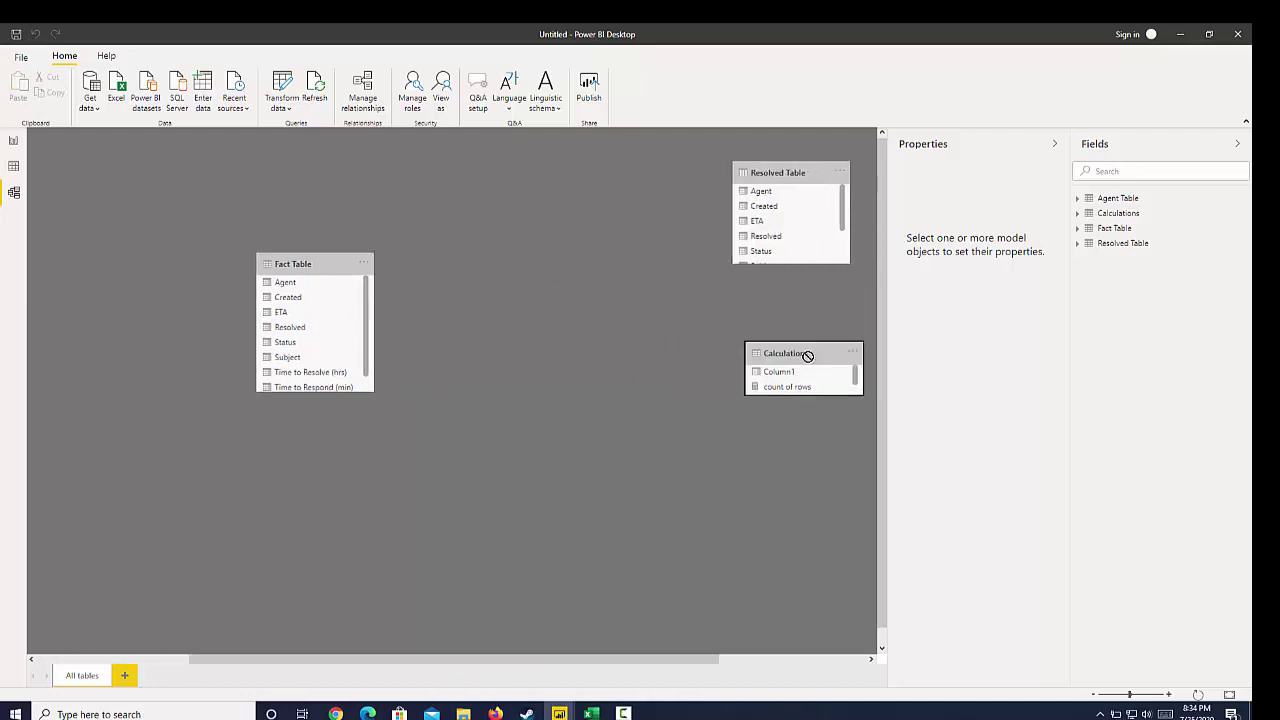
pyautogui.moveTo(748, 189); pyautogui.dragTo(760, 430)
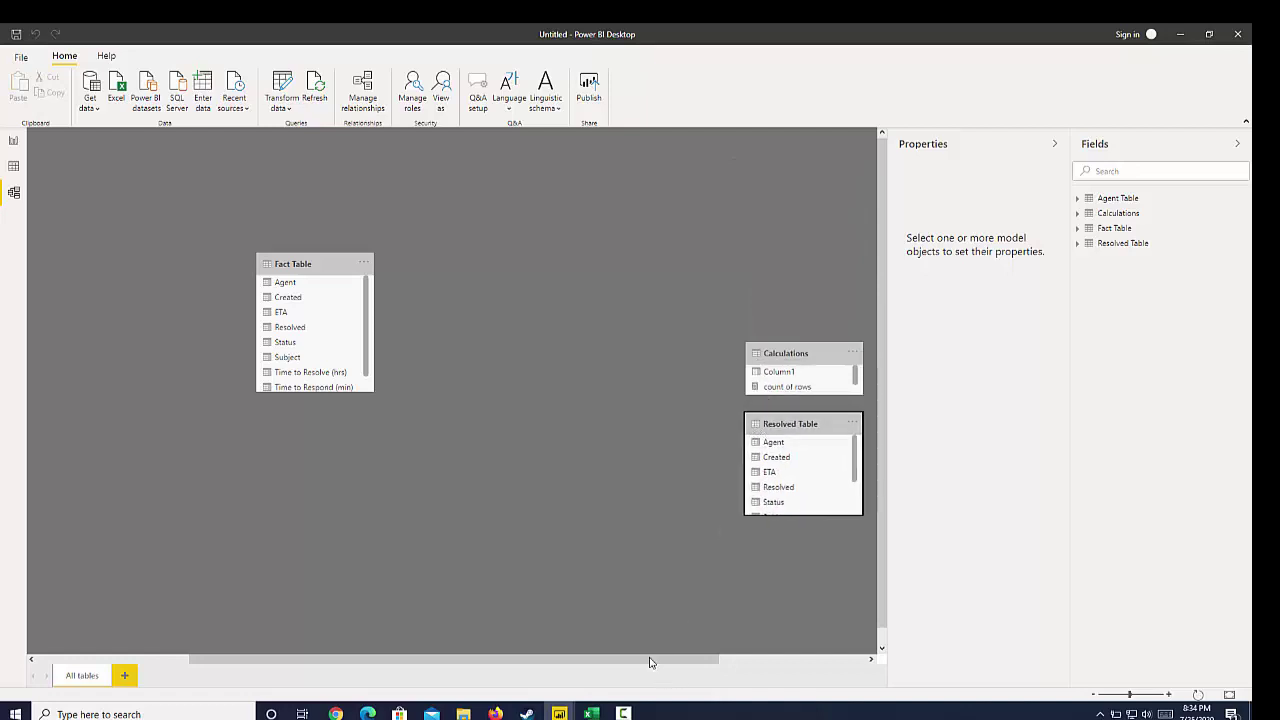
# Place the Agent Table below the Fact Table and relate its Agent column to the Fact Table's Agent column.
pyautogui.moveTo(650, 660); pyautogui.dragTo(751, 657)
pyautogui.moveTo(786, 206); pyautogui.dragTo(201, 476)
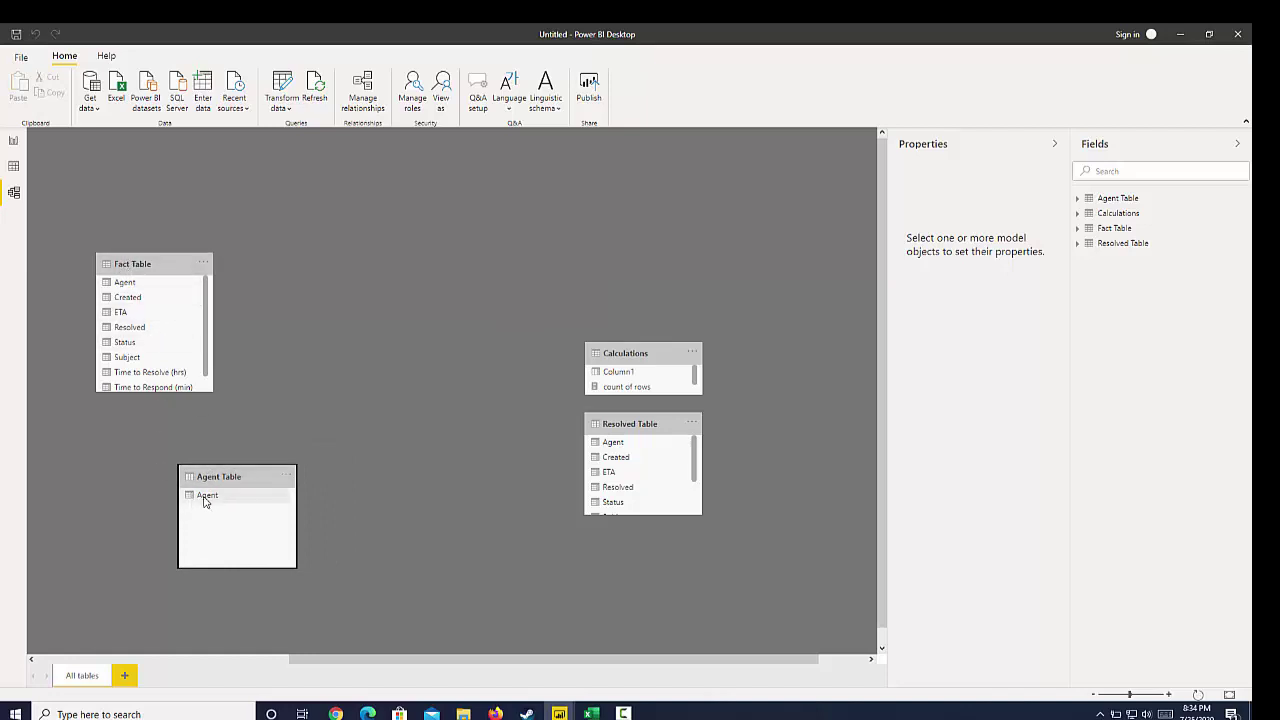
pyautogui.moveTo(204, 497); pyautogui.dragTo(148, 290)
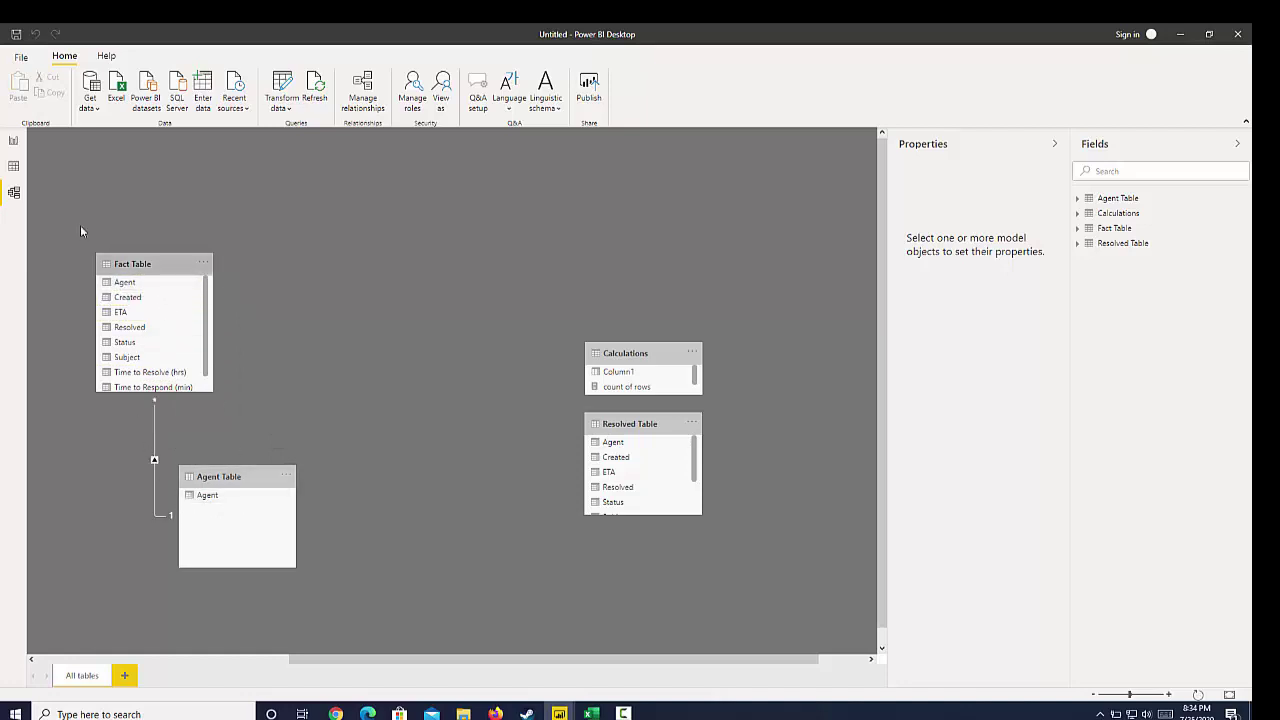
# On the report page, add the Agent field from Agent Table as a table visual below the two cards.
pyautogui.click(14, 144)
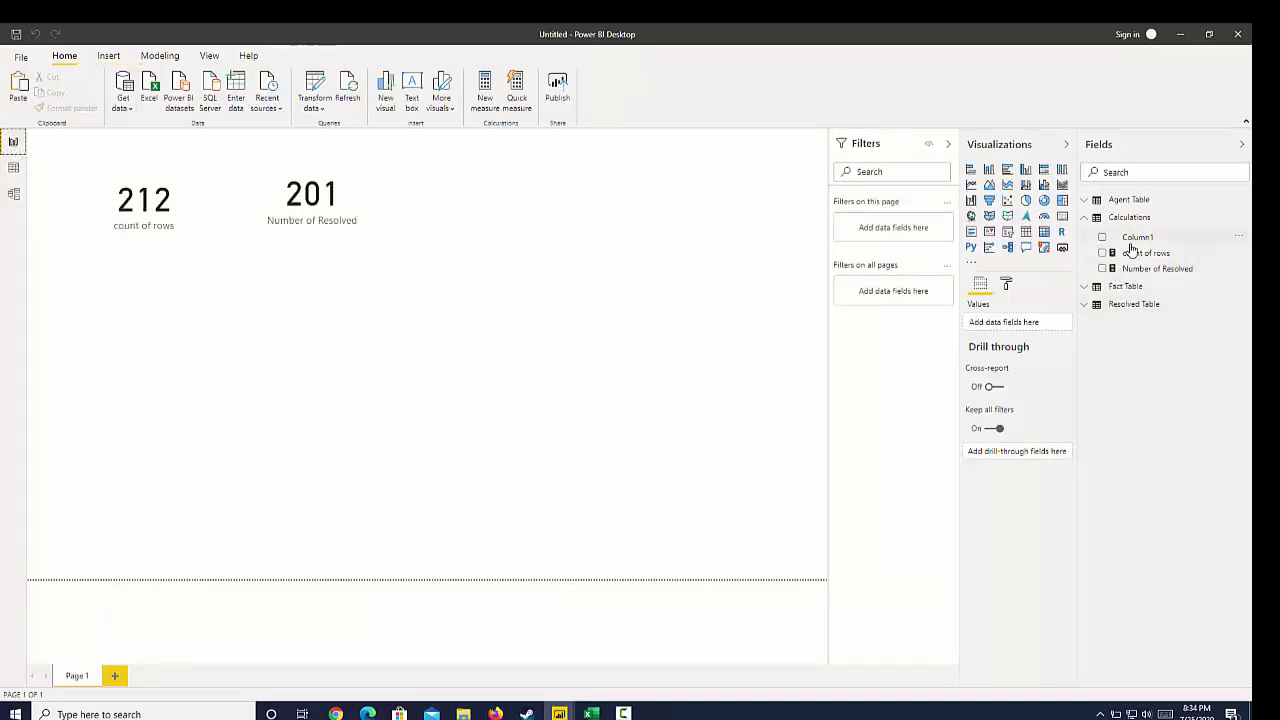
pyautogui.click(1086, 218)
pyautogui.click(1090, 200)
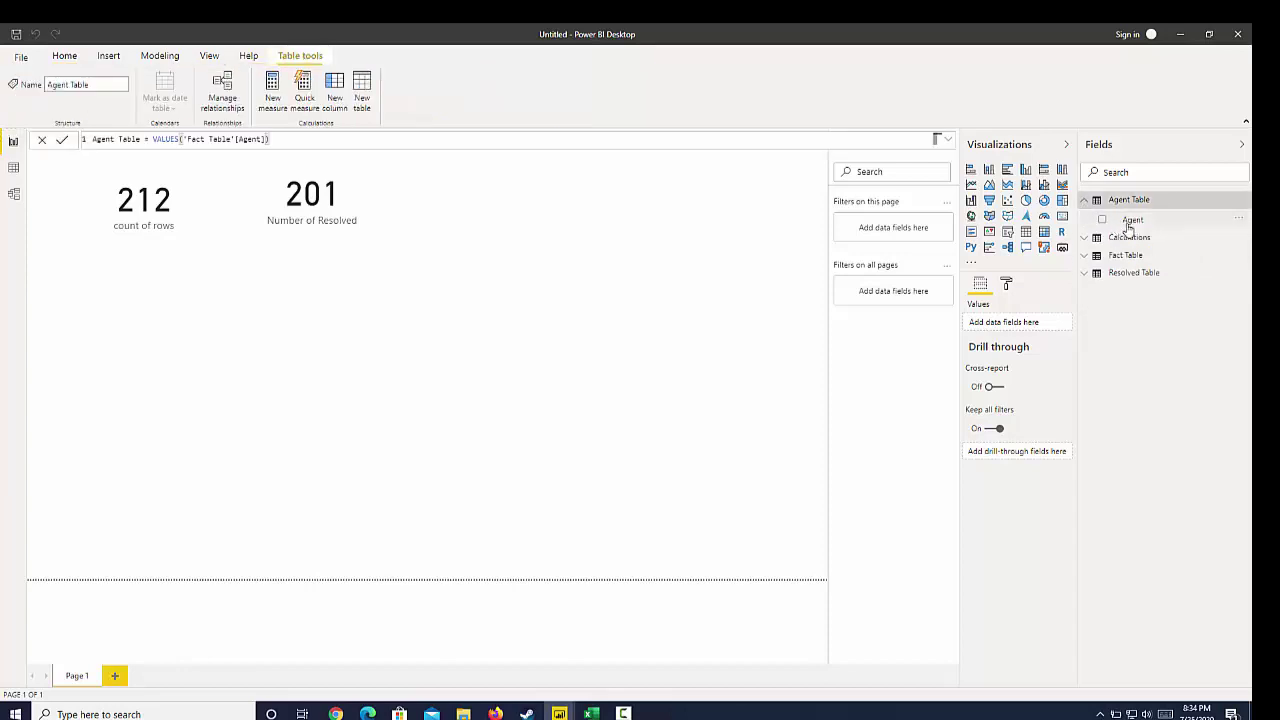
pyautogui.moveTo(1128, 228); pyautogui.dragTo(248, 372)
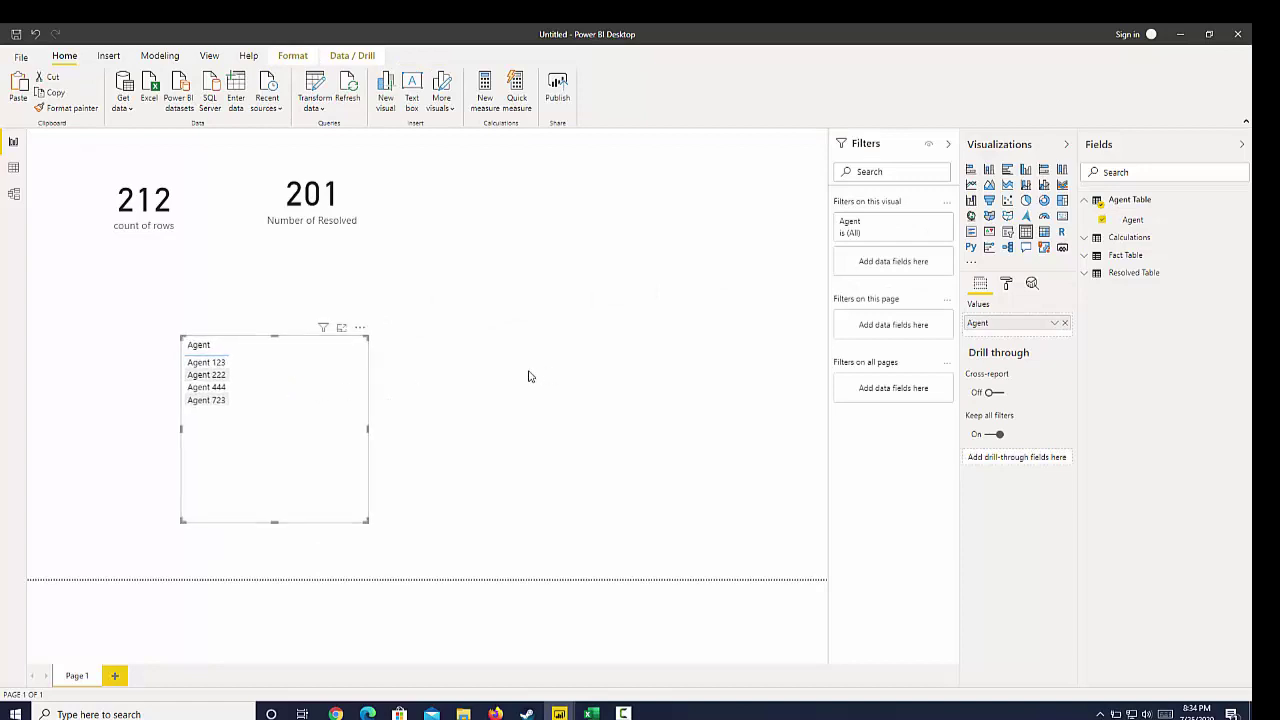
# Cross-filter the two cards by selecting individual agents in the table visual, comparing their values, and clear the selection.
pyautogui.click(221, 387)
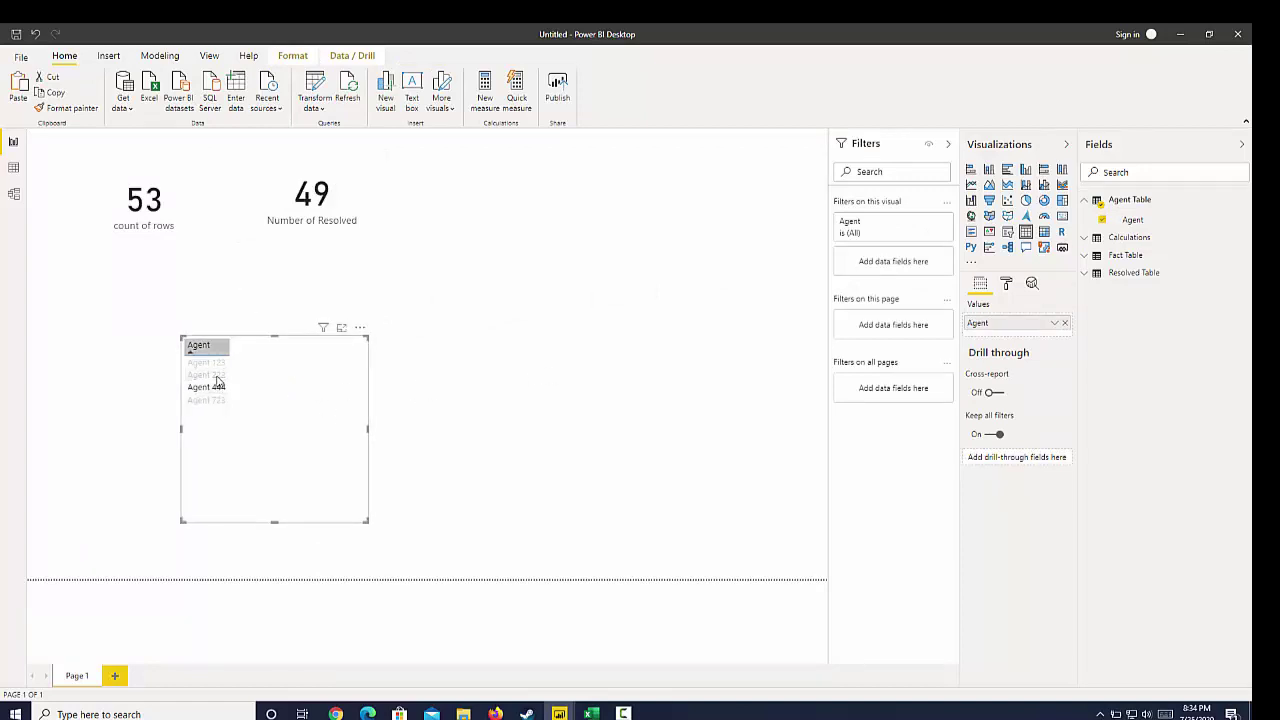
pyautogui.click(212, 363)
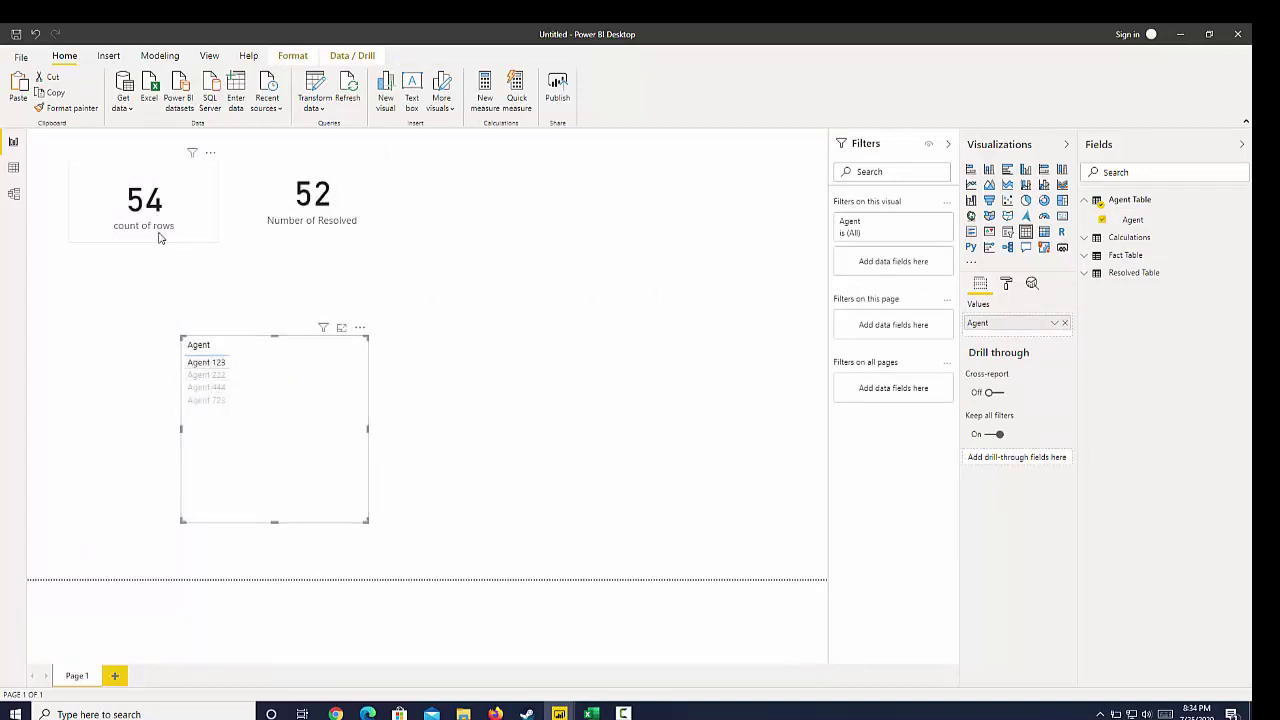
pyautogui.click(206, 387)
pyautogui.click(206, 399)
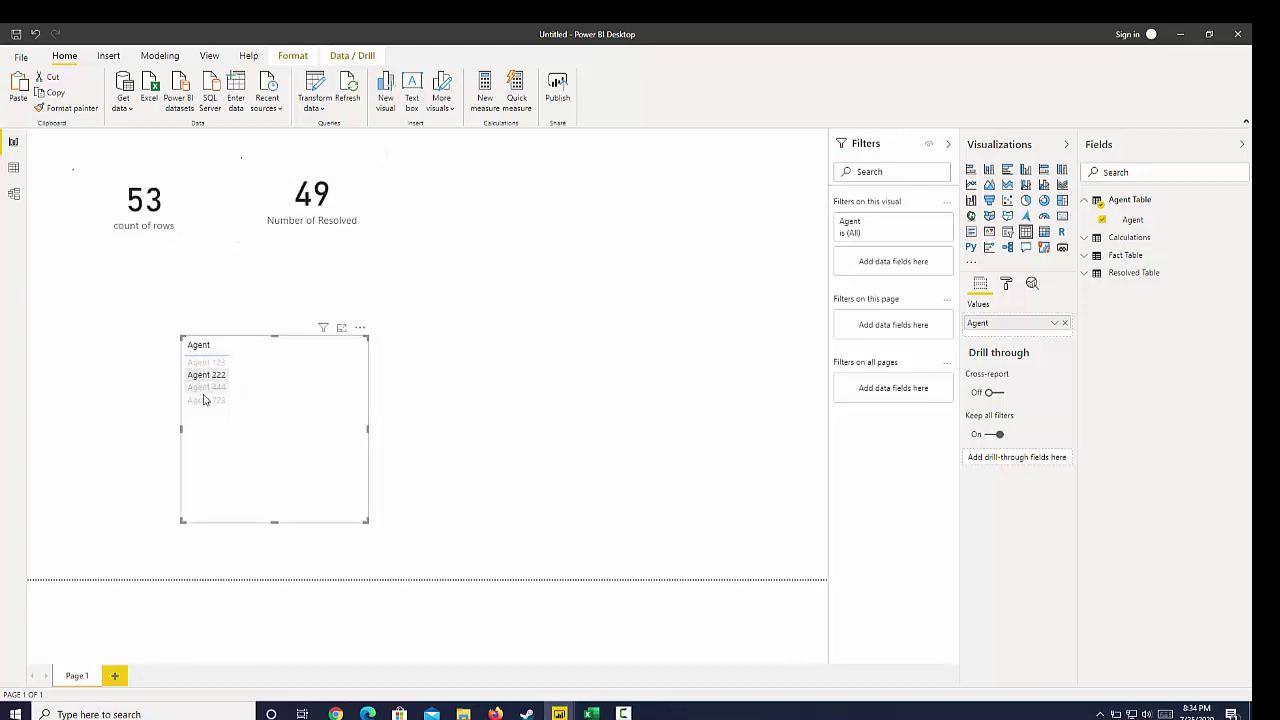
pyautogui.click(206, 397)
pyautogui.click(226, 389)
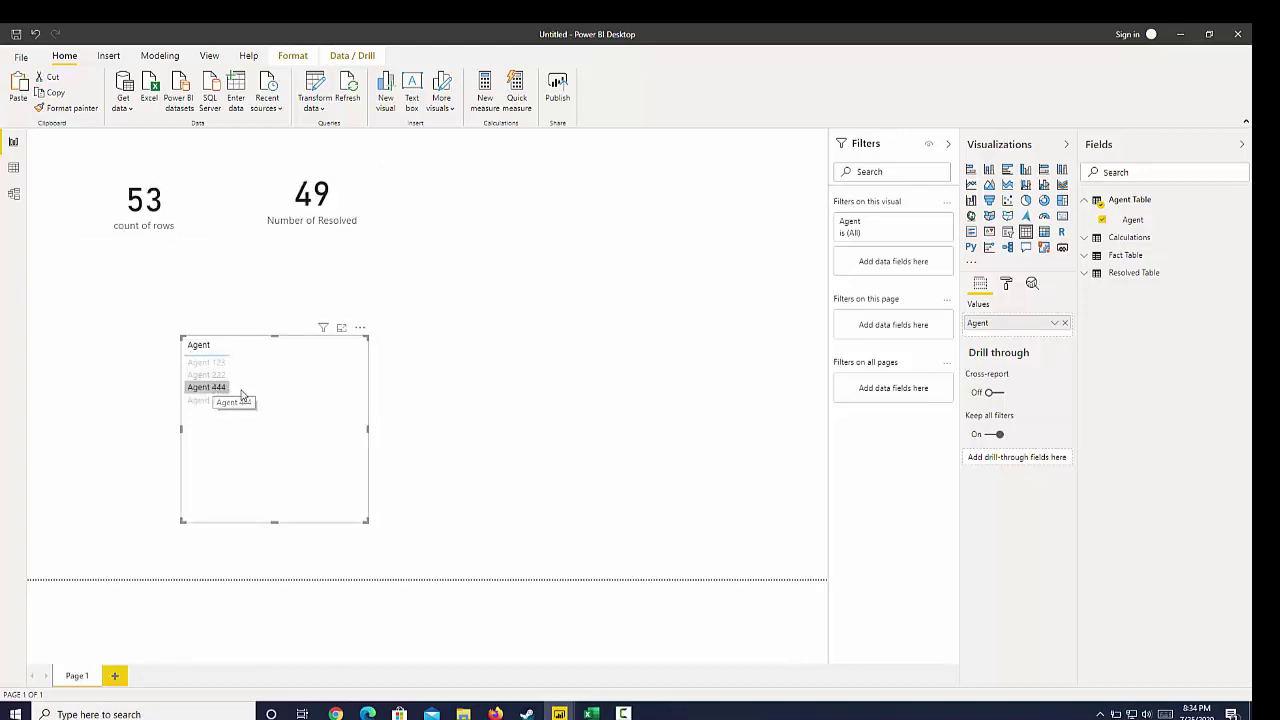
pyautogui.click(226, 389)
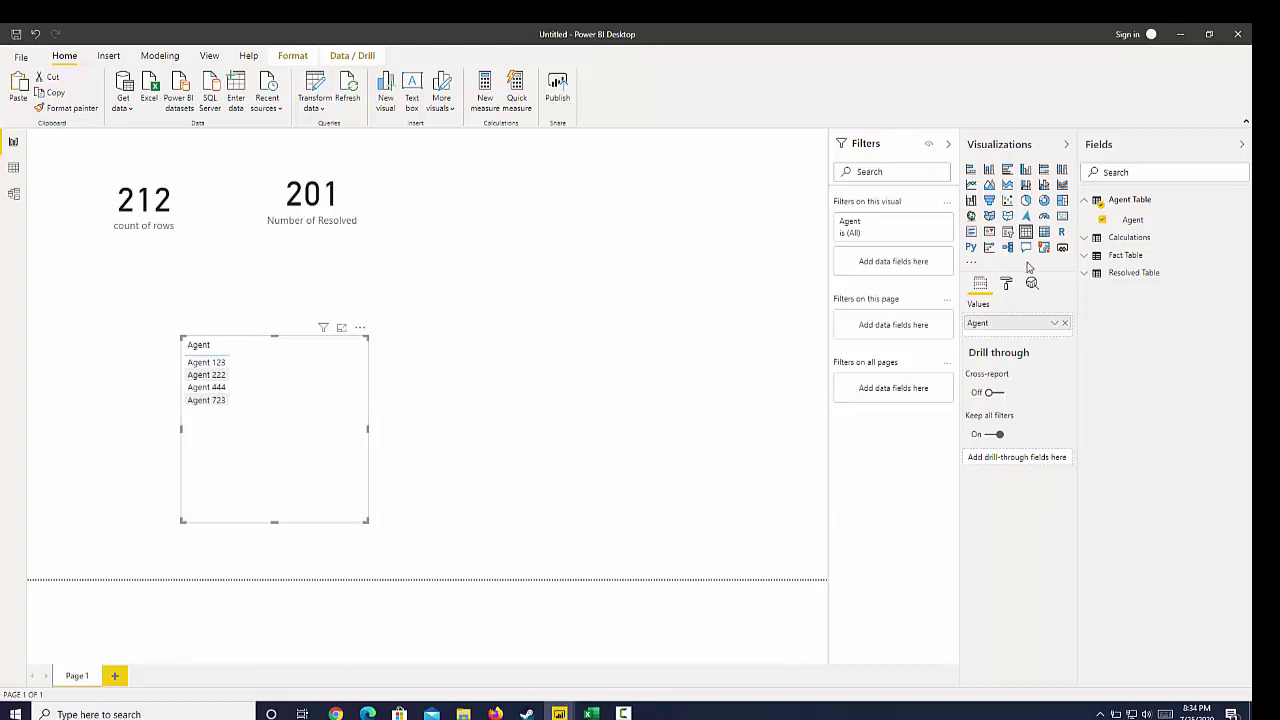
# Add the Number of Resolved and count of rows measures to the agent table visual and widen it to fit more columns.
pyautogui.click(1091, 240)
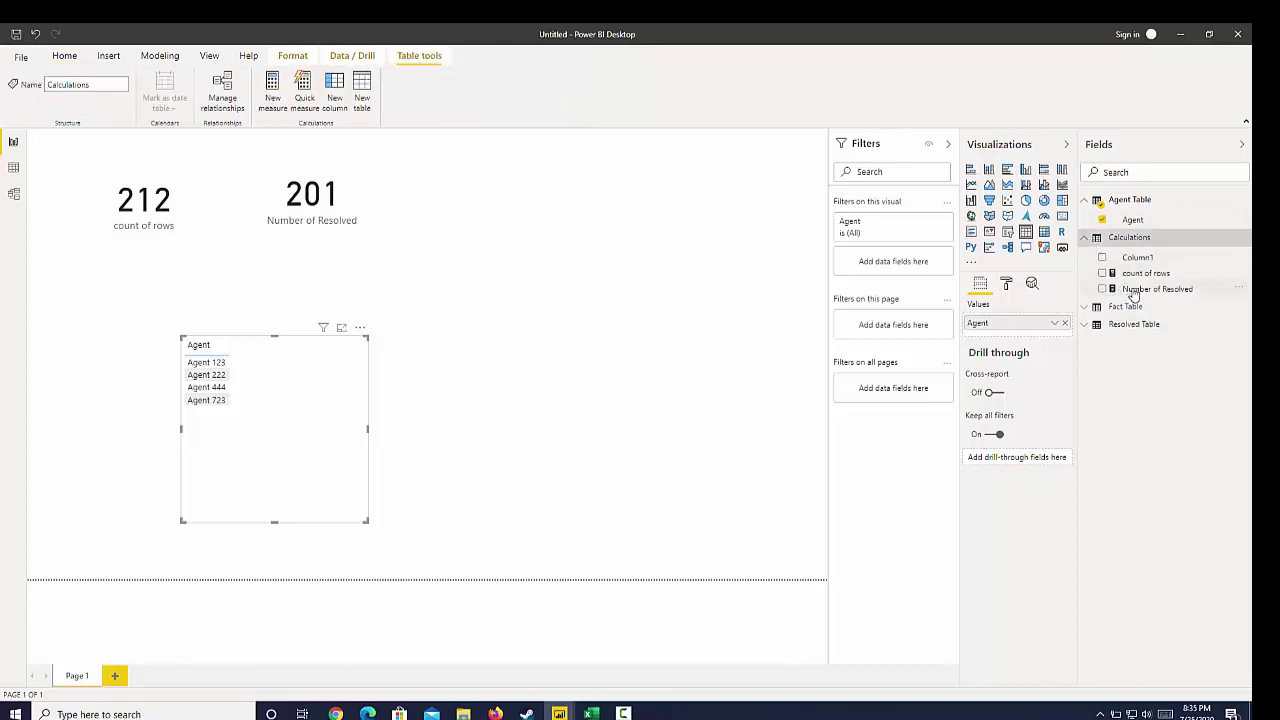
pyautogui.moveTo(1133, 293); pyautogui.dragTo(345, 400)
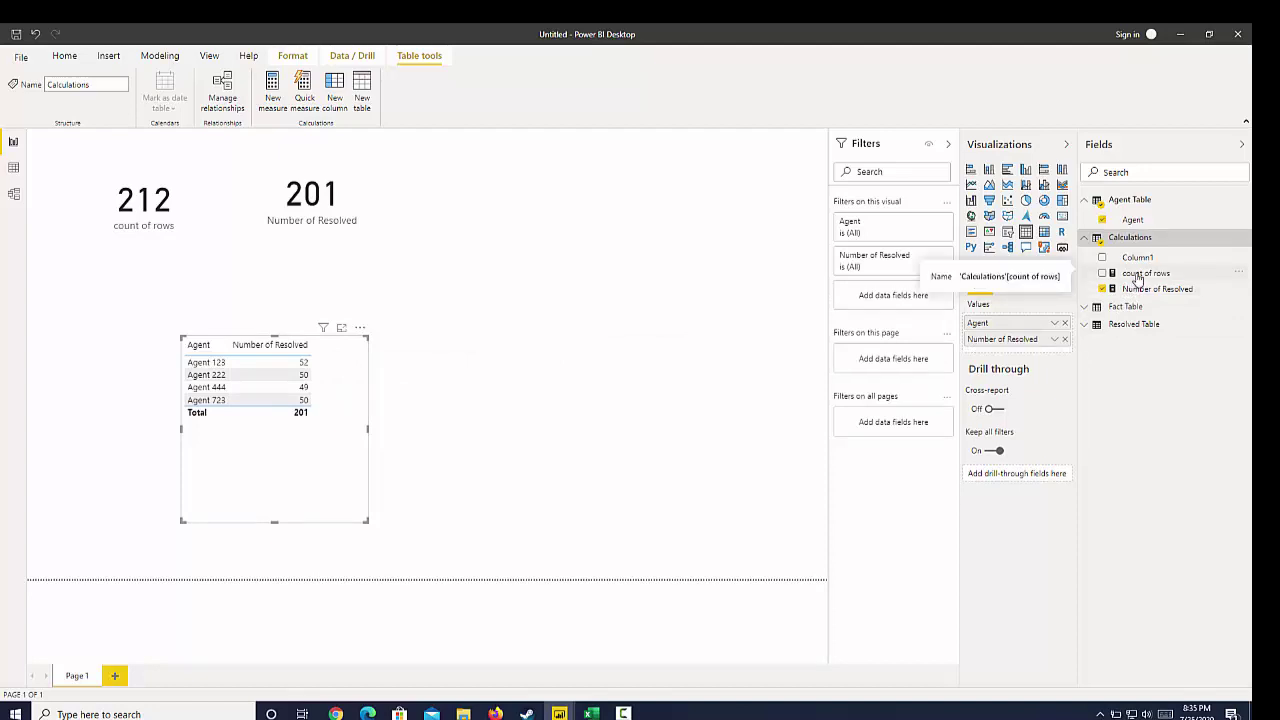
pyautogui.moveTo(1137, 279); pyautogui.dragTo(338, 374)
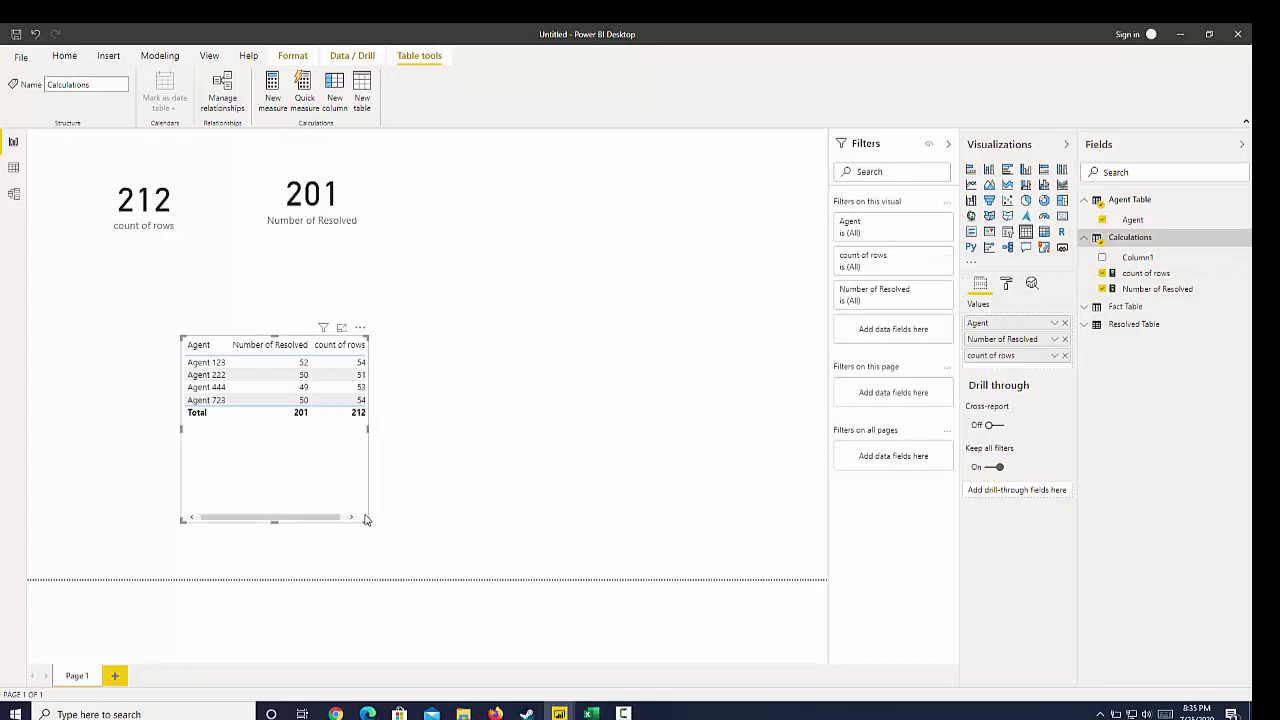
pyautogui.moveTo(366, 521); pyautogui.dragTo(533, 511)
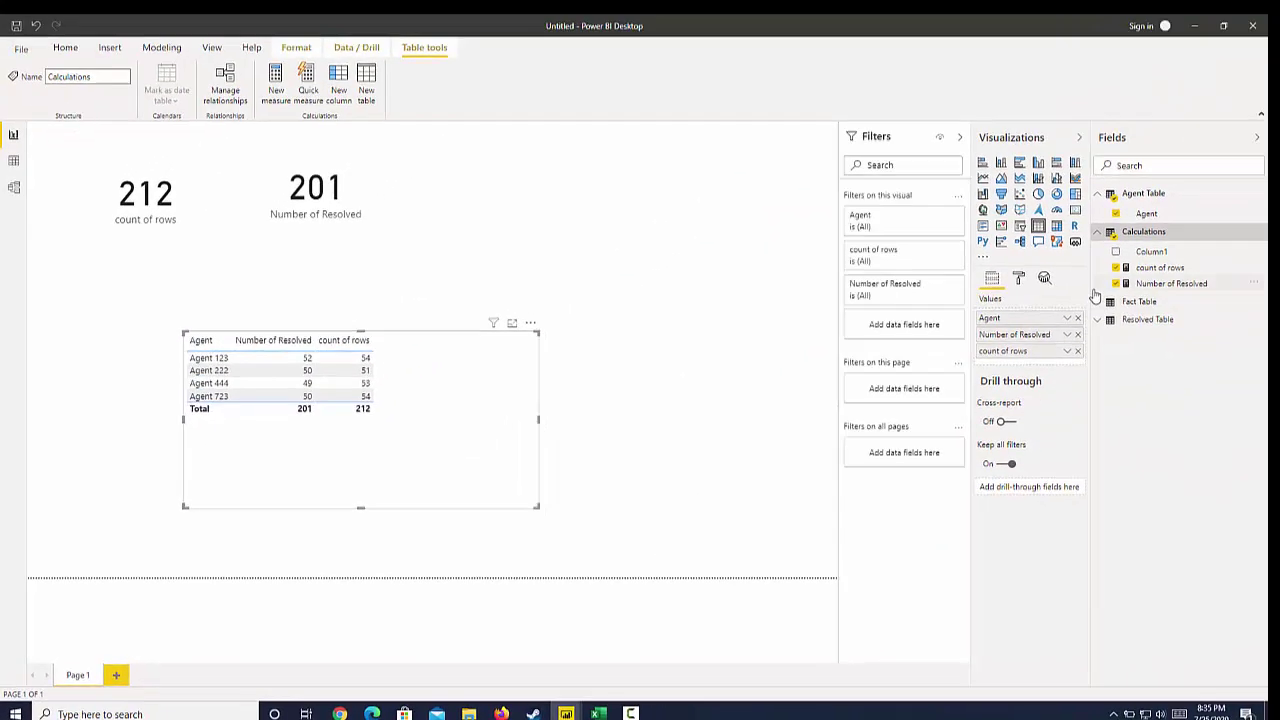
# Create a new measure in the Calculations table with the formula [Number of Resolved]/[count of rows].
pyautogui.rightClick(1163, 287)
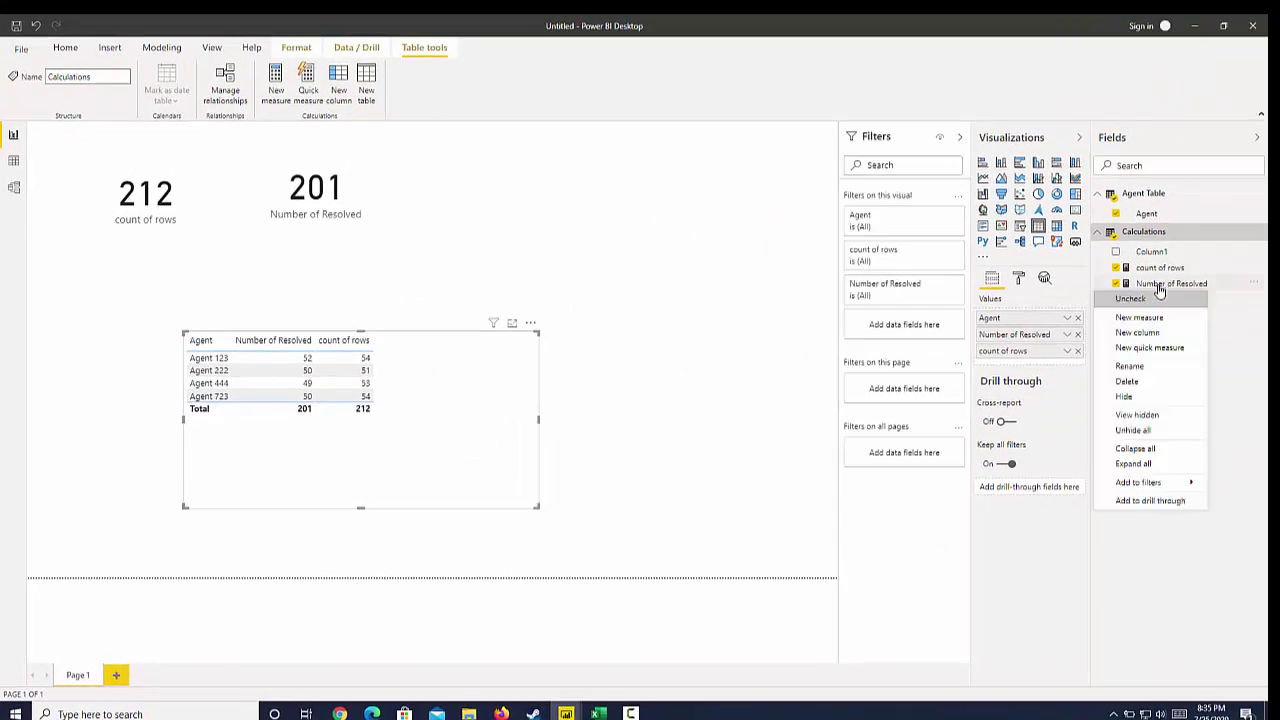
pyautogui.press('Escape')
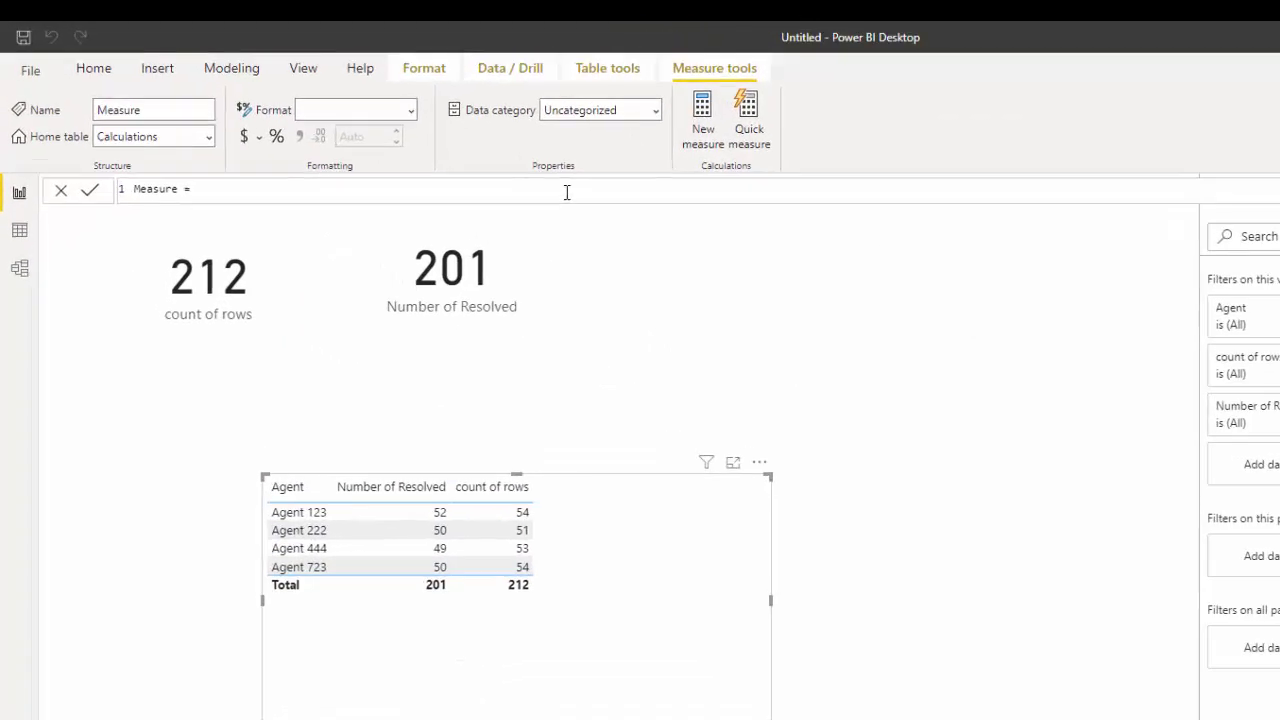
pyautogui.write('num')
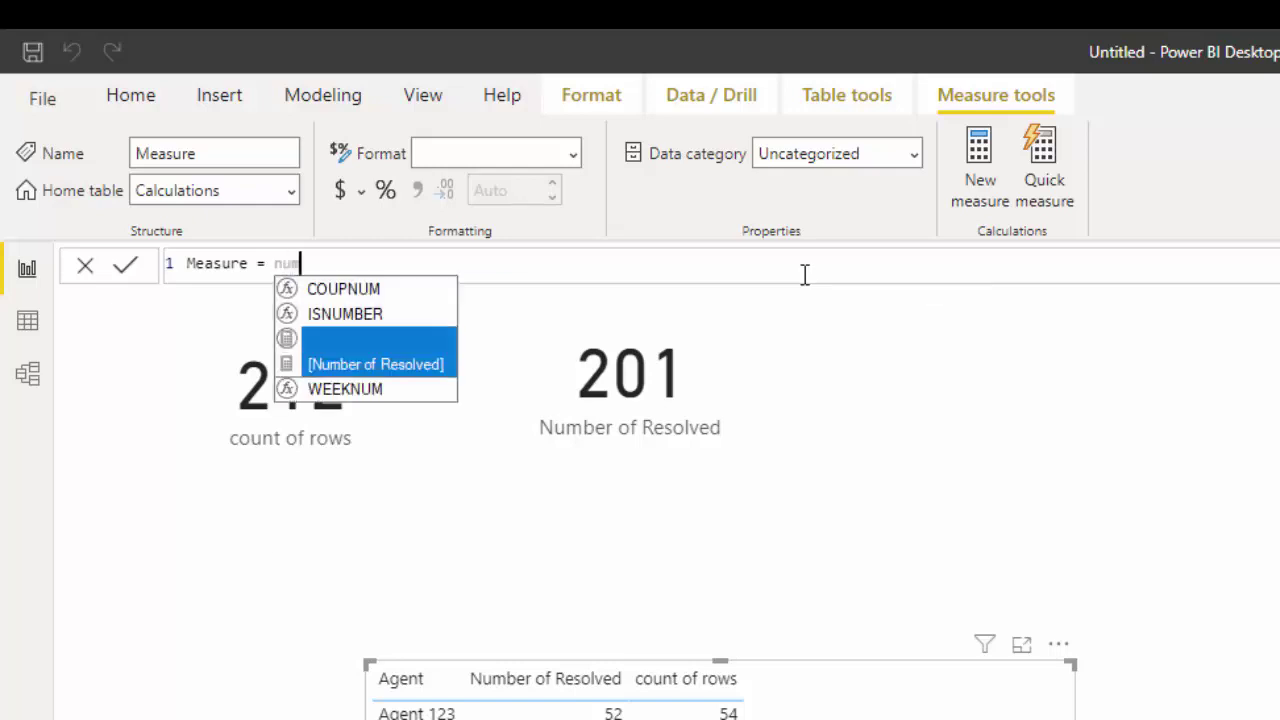
pyautogui.click(423, 340)
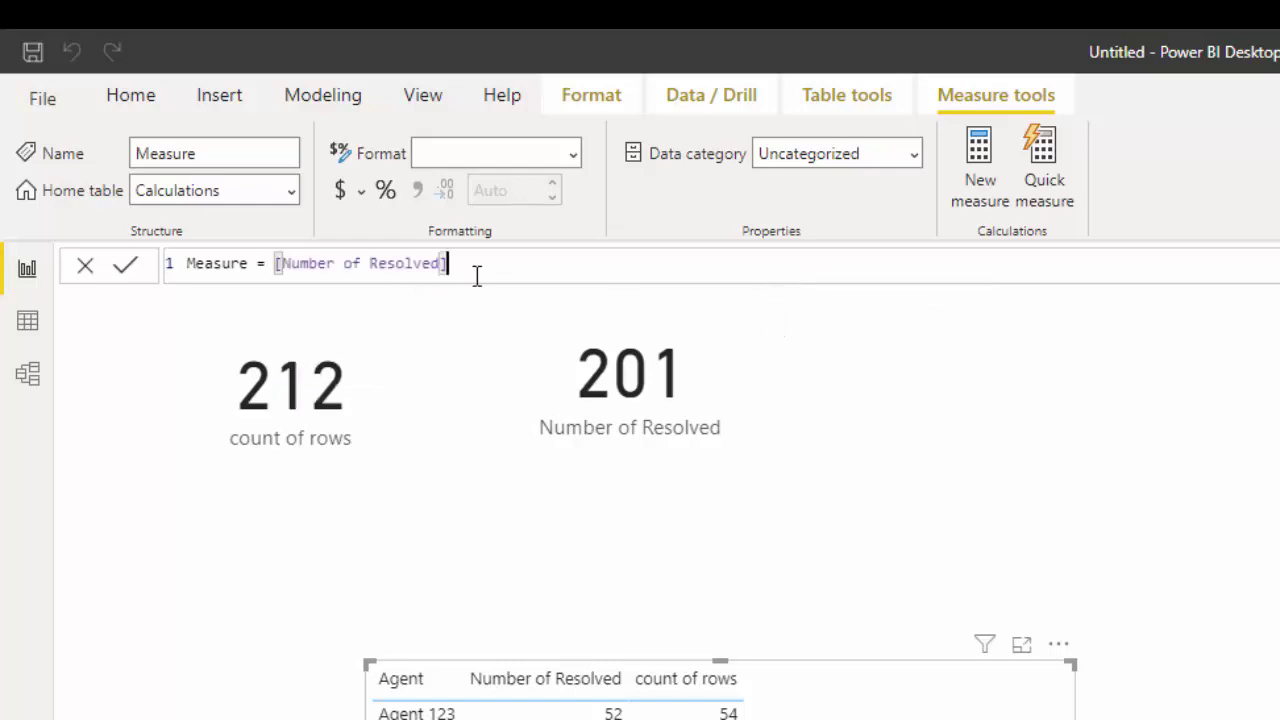
pyautogui.write('/cou')
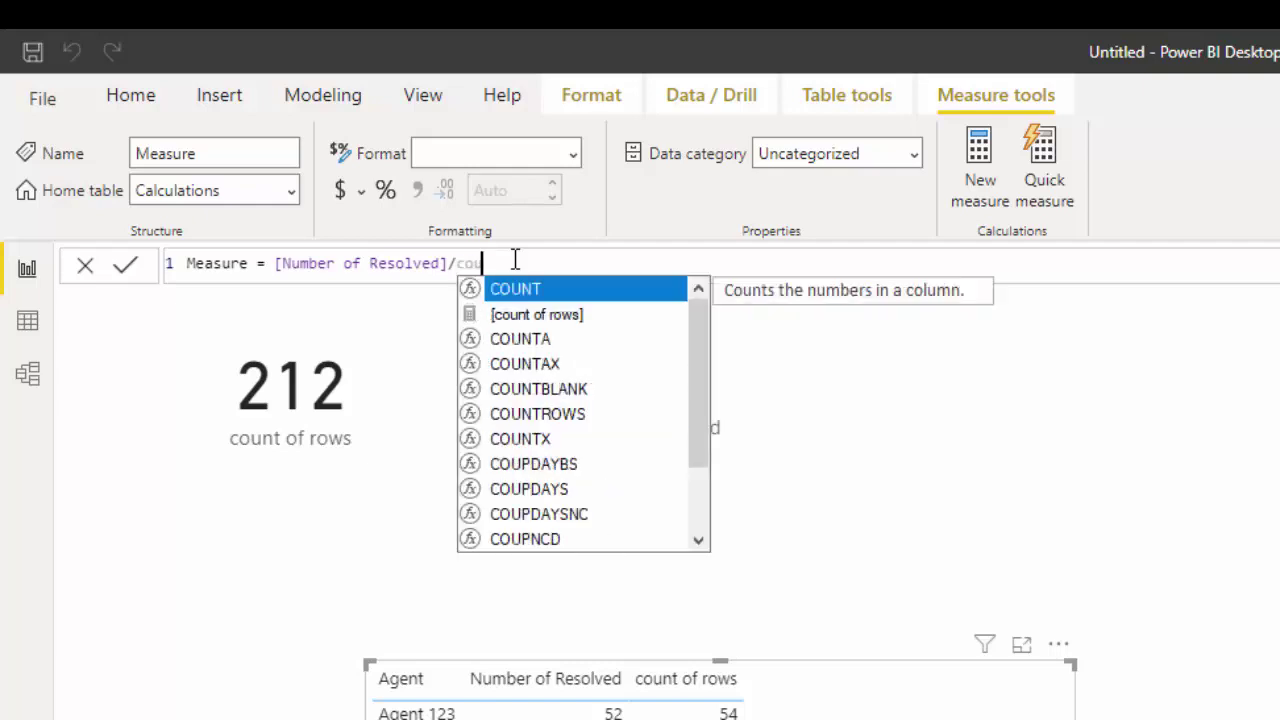
pyautogui.click(519, 315)
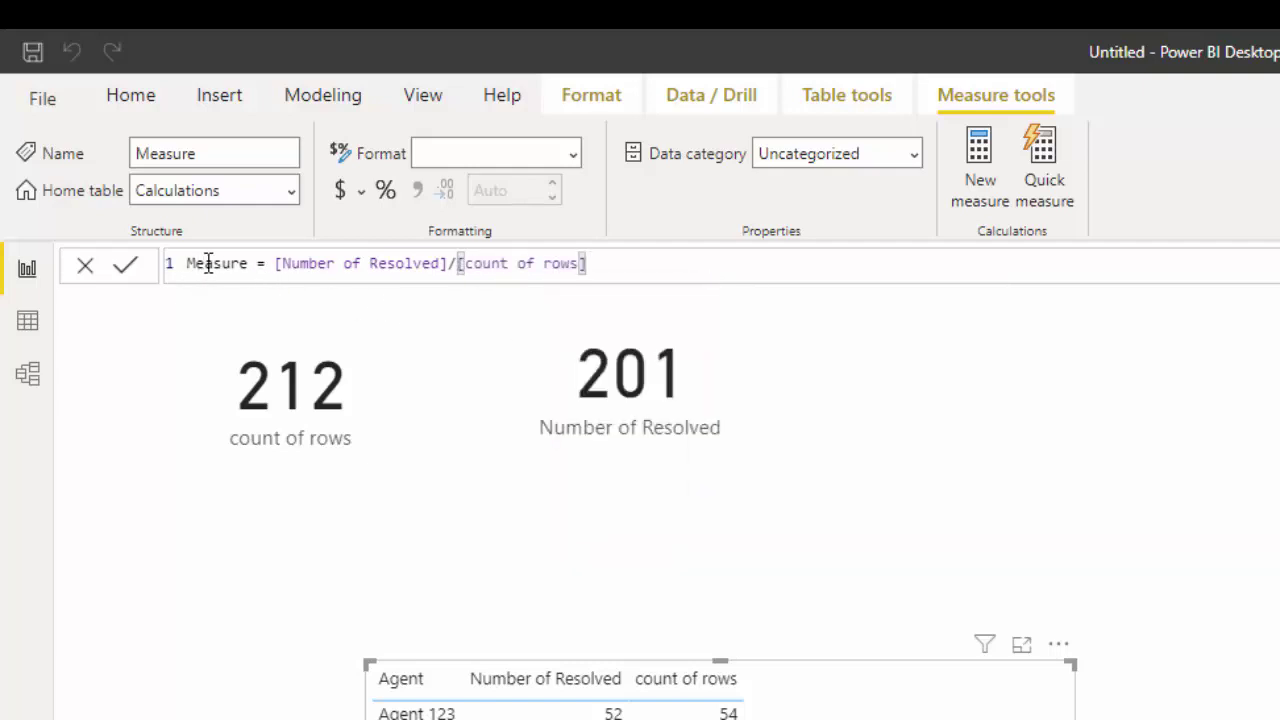
# Rename the new measure "% of Resolved" in its formula and commit it.
pyautogui.moveTo(248, 263); pyautogui.dragTo(196, 263)
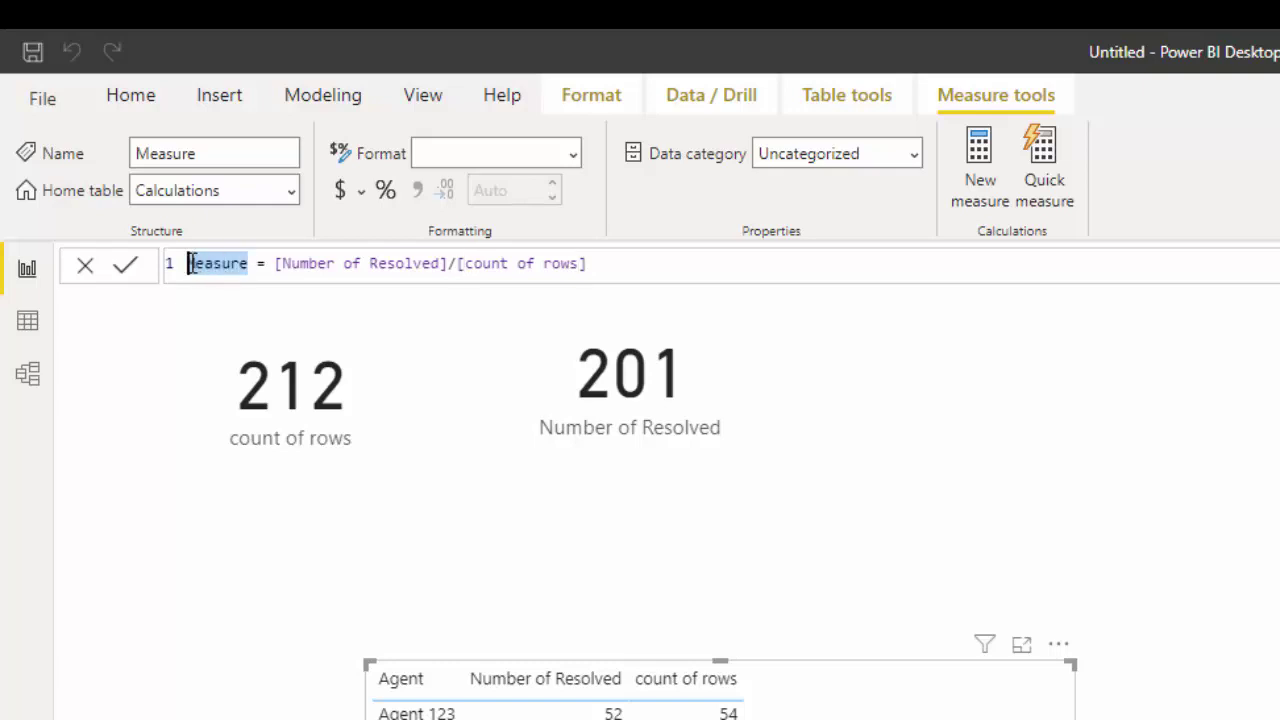
pyautogui.write('%')
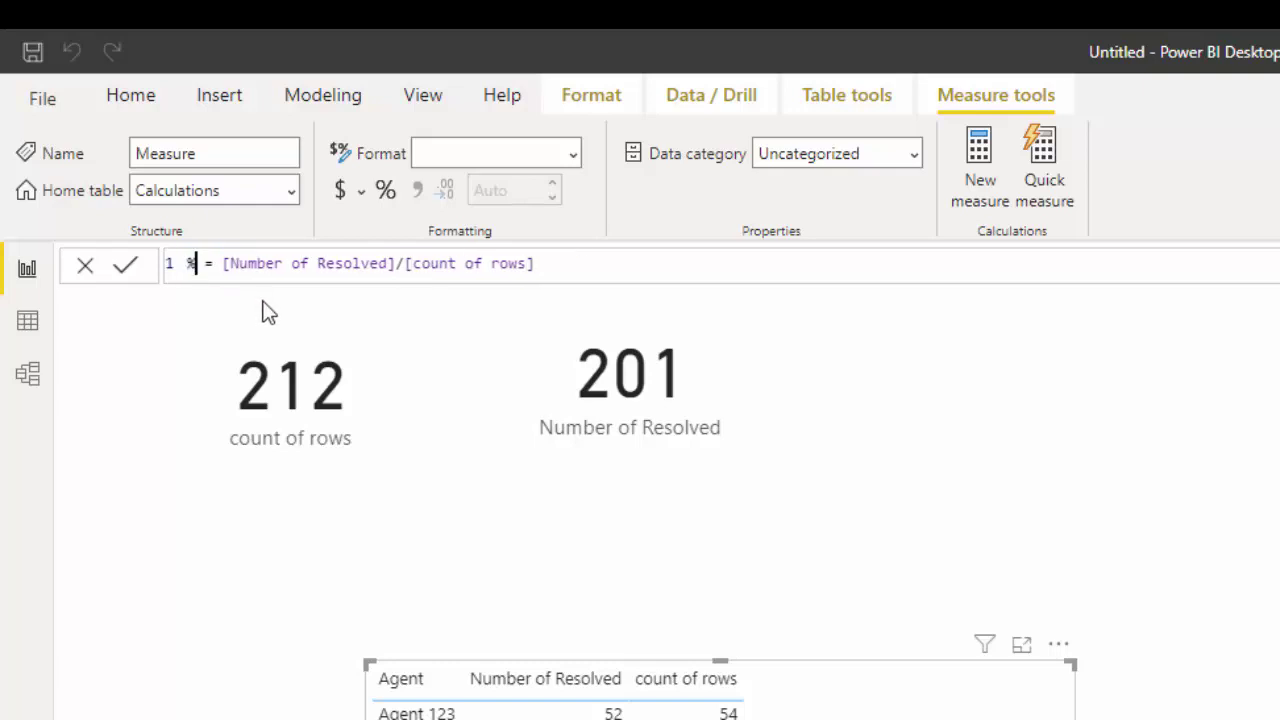
pyautogui.write(' of Resolv')
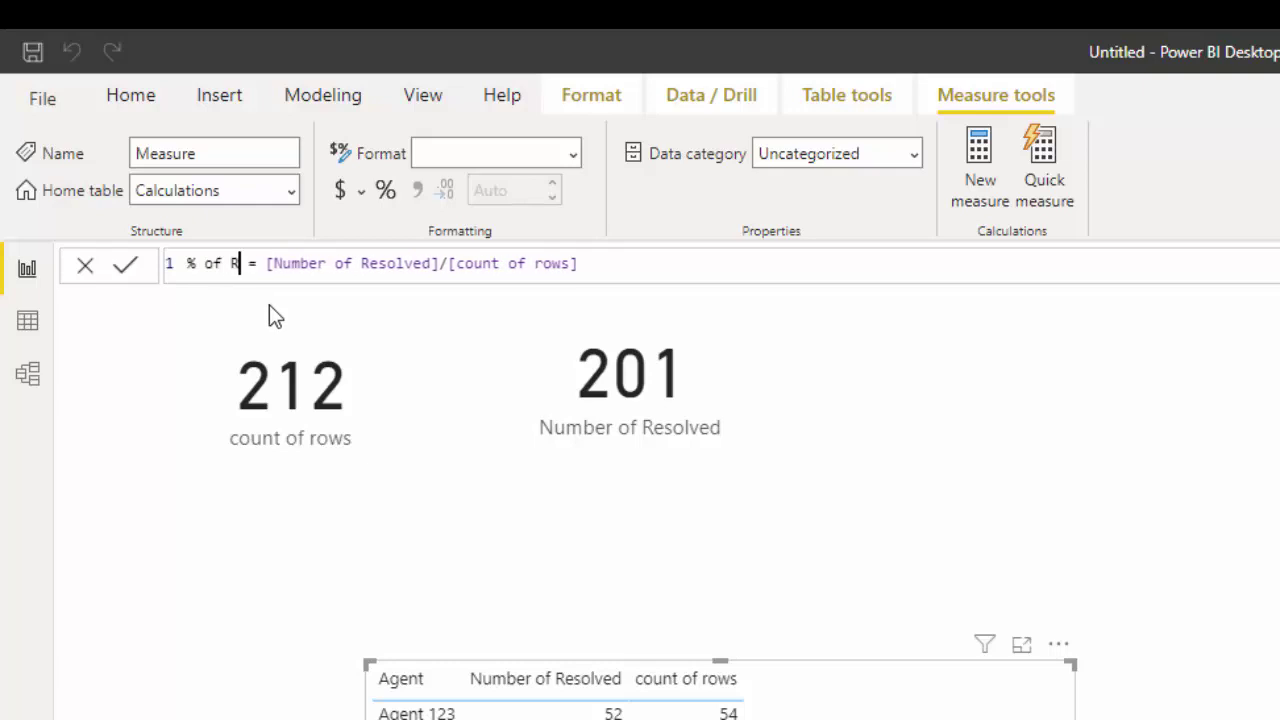
pyautogui.write('ed')
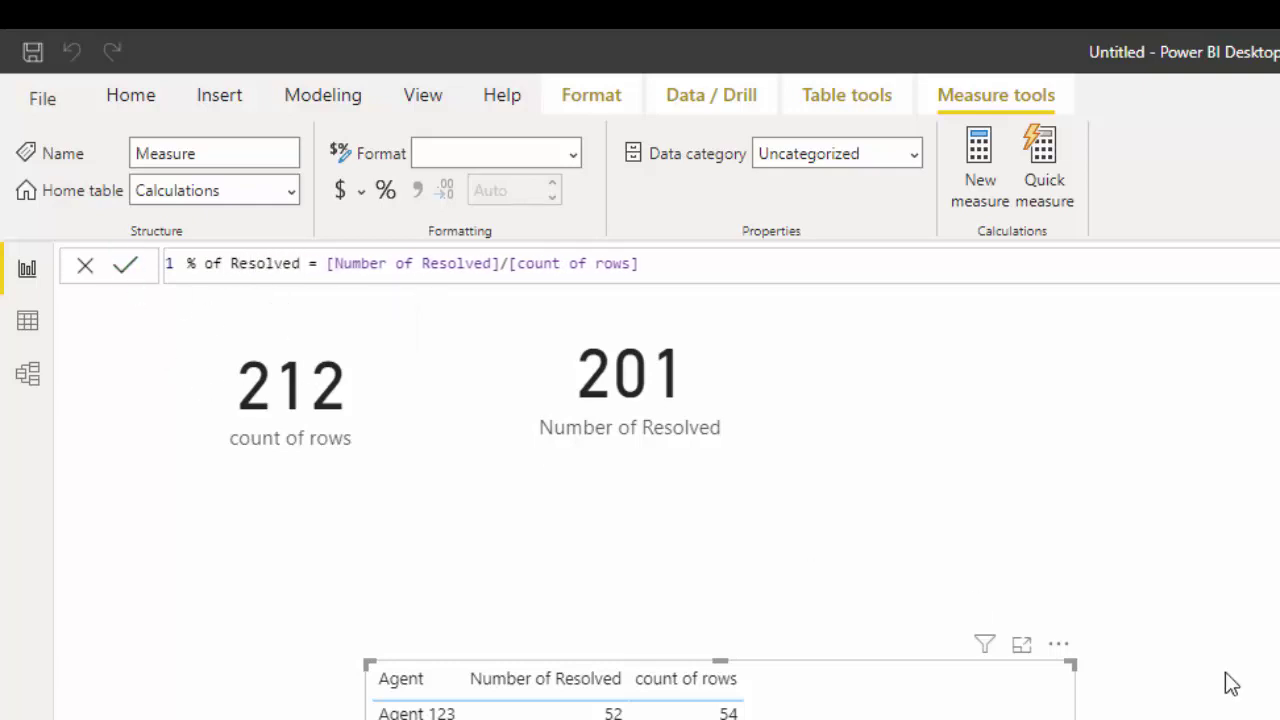
pyautogui.press('Return')
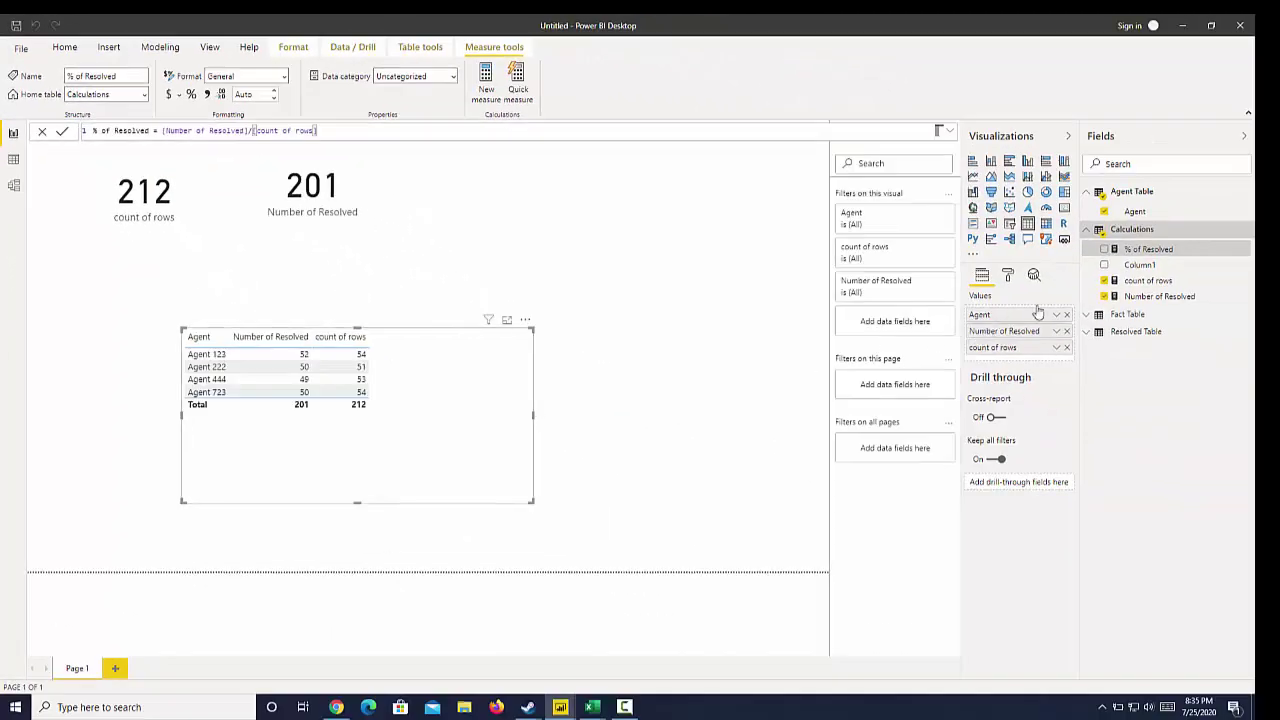
# Add the % of Resolved measure to the agent table visual, formatted as a percentage with two decimals.
pyautogui.moveTo(1125, 249); pyautogui.dragTo(900, 289)
pyautogui.moveTo(646, 355); pyautogui.dragTo(450, 372)
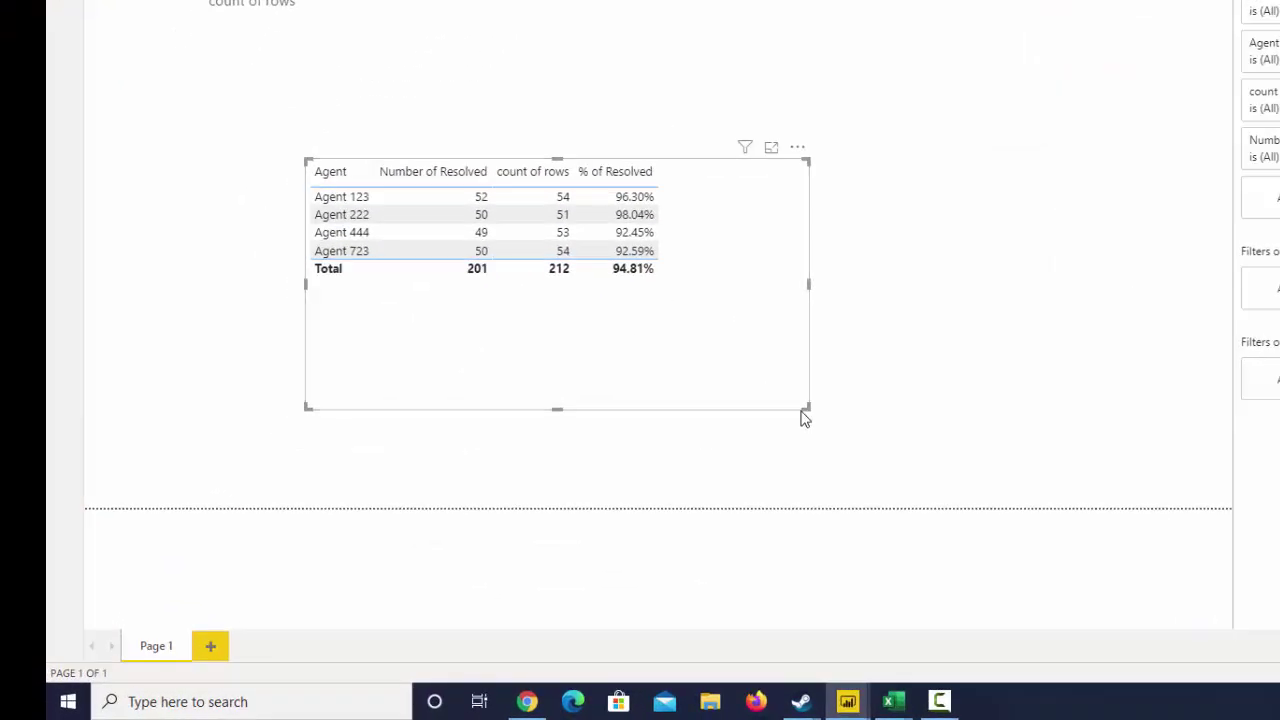
# Shrink the agent table visual to fit closely around its rows and columns, and collapse the Calculations field list.
pyautogui.moveTo(802, 400); pyautogui.dragTo(793, 332)
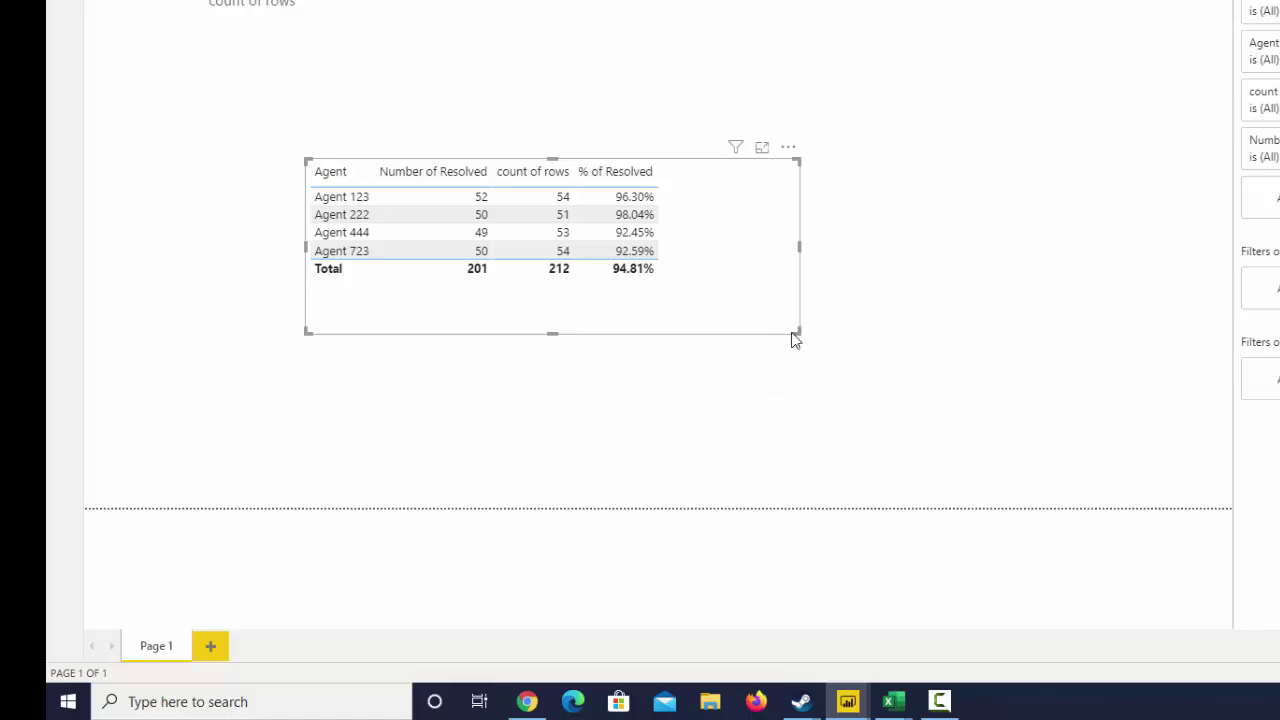
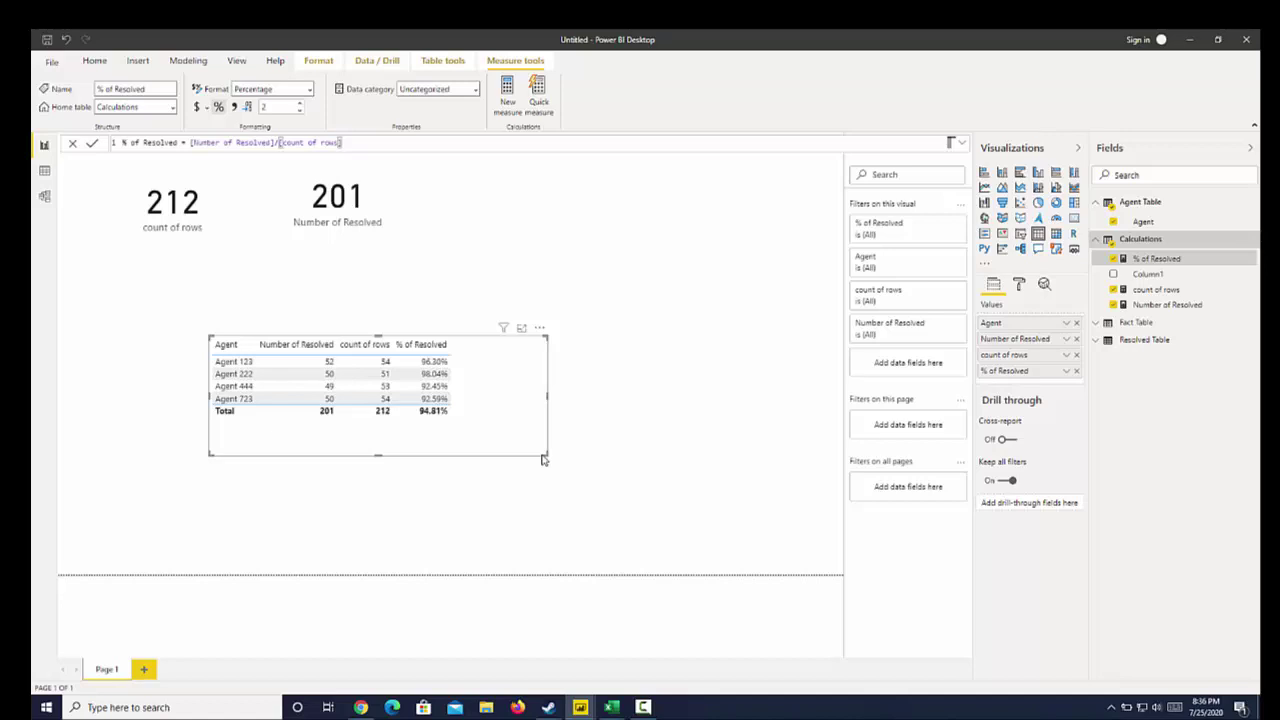
pyautogui.click(1096, 241)
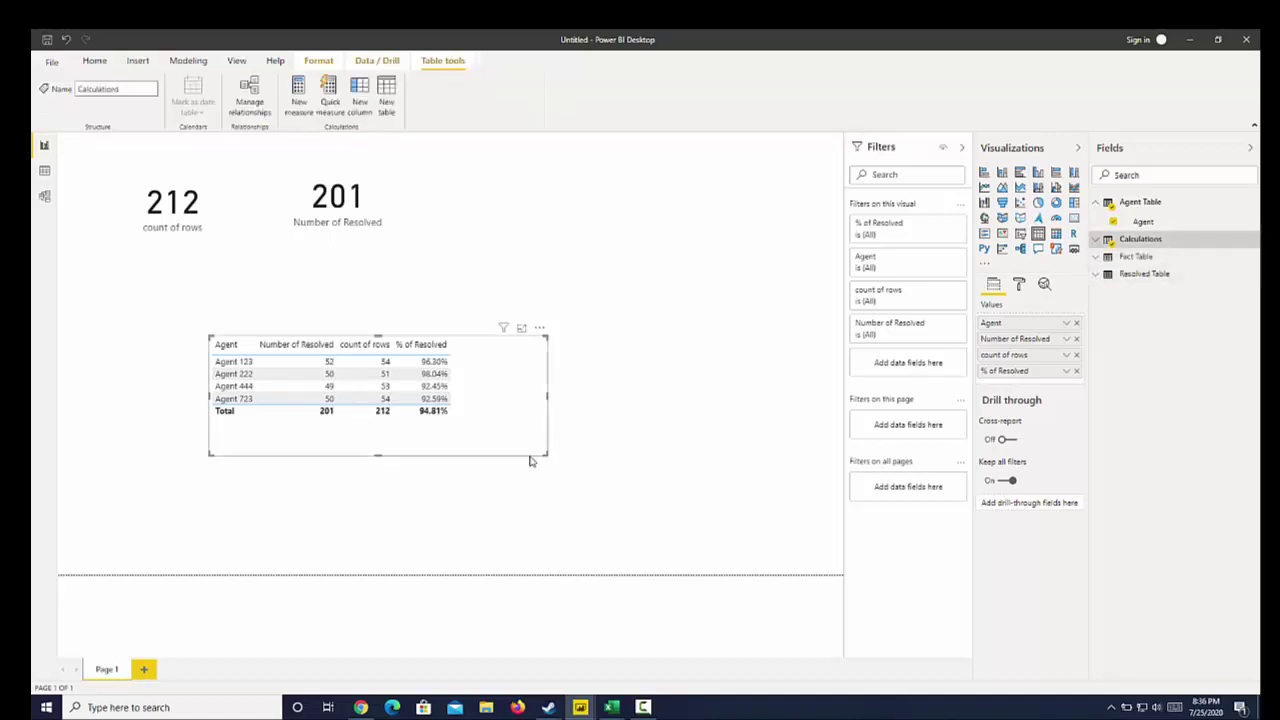
pyautogui.moveTo(546, 453); pyautogui.dragTo(506, 436)
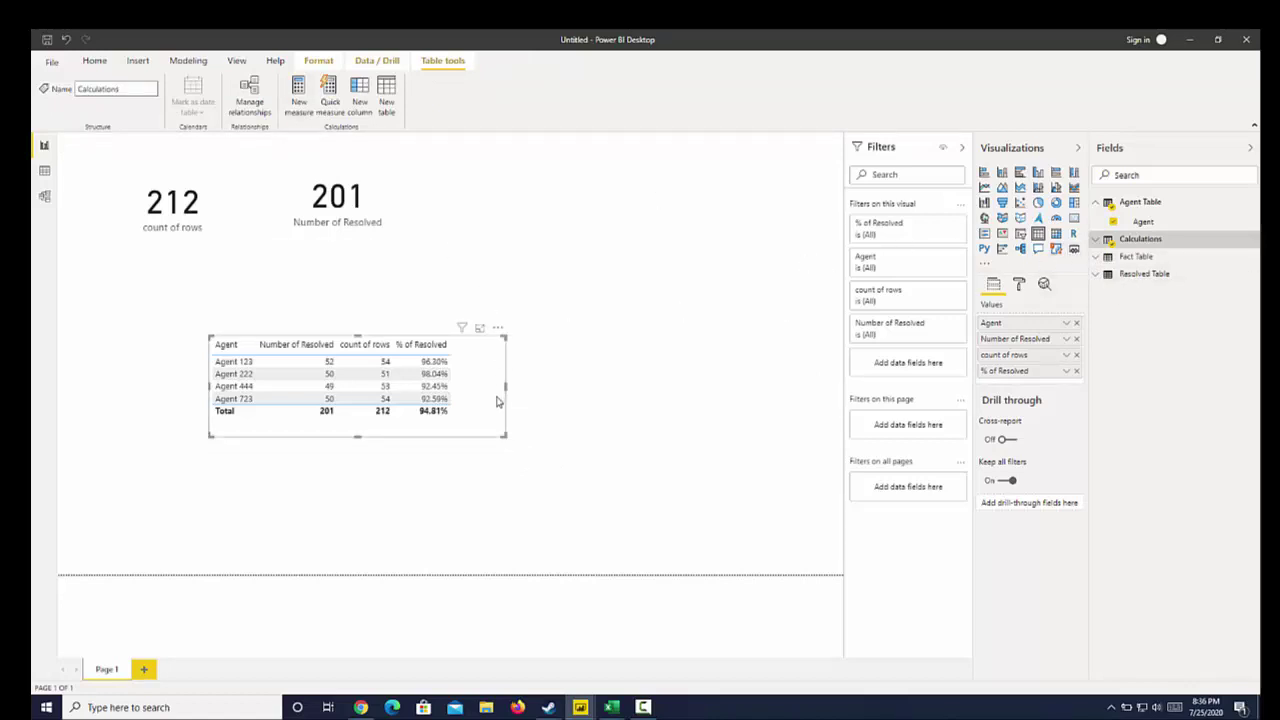
# Make the agent table visual slightly narrower and taller, and start a new Calculations measure with CALCULATE(COUNTROWS('Fact Table'), as its formula.
pyautogui.moveTo(503, 437); pyautogui.dragTo(491, 450)
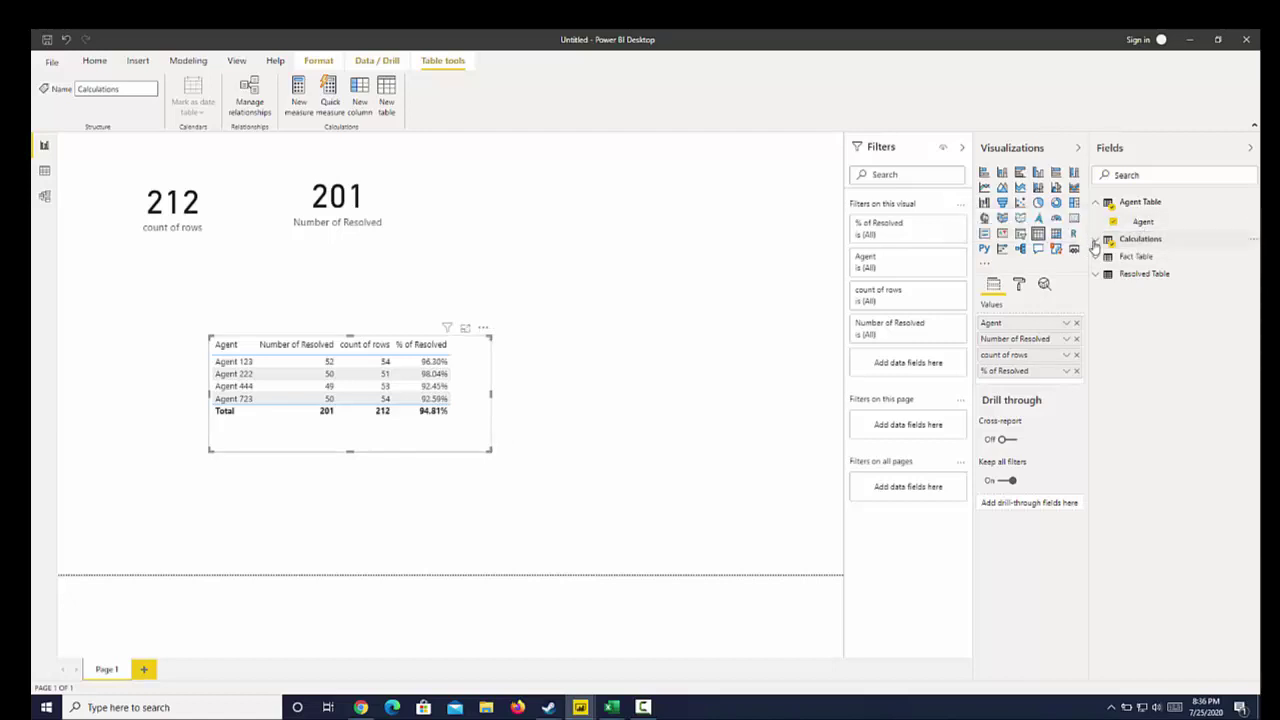
pyautogui.click(1138, 241)
pyautogui.rightClick(1148, 310)
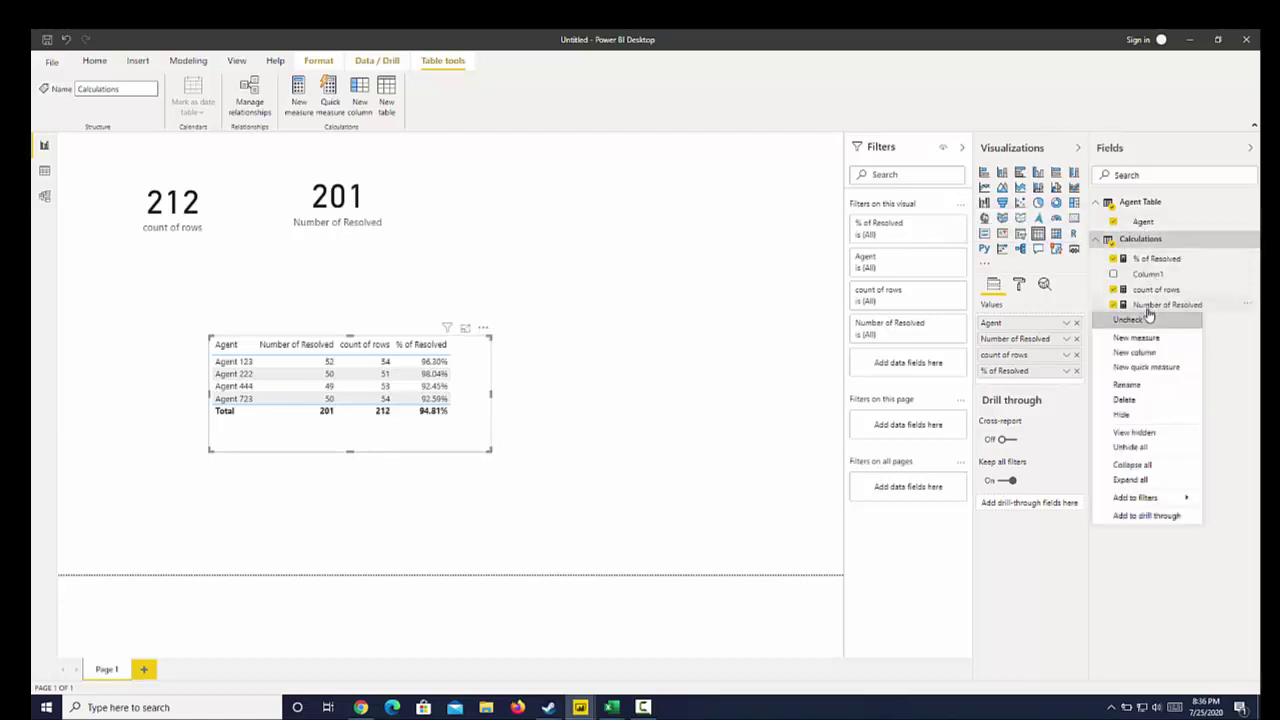
pyautogui.click(1140, 338)
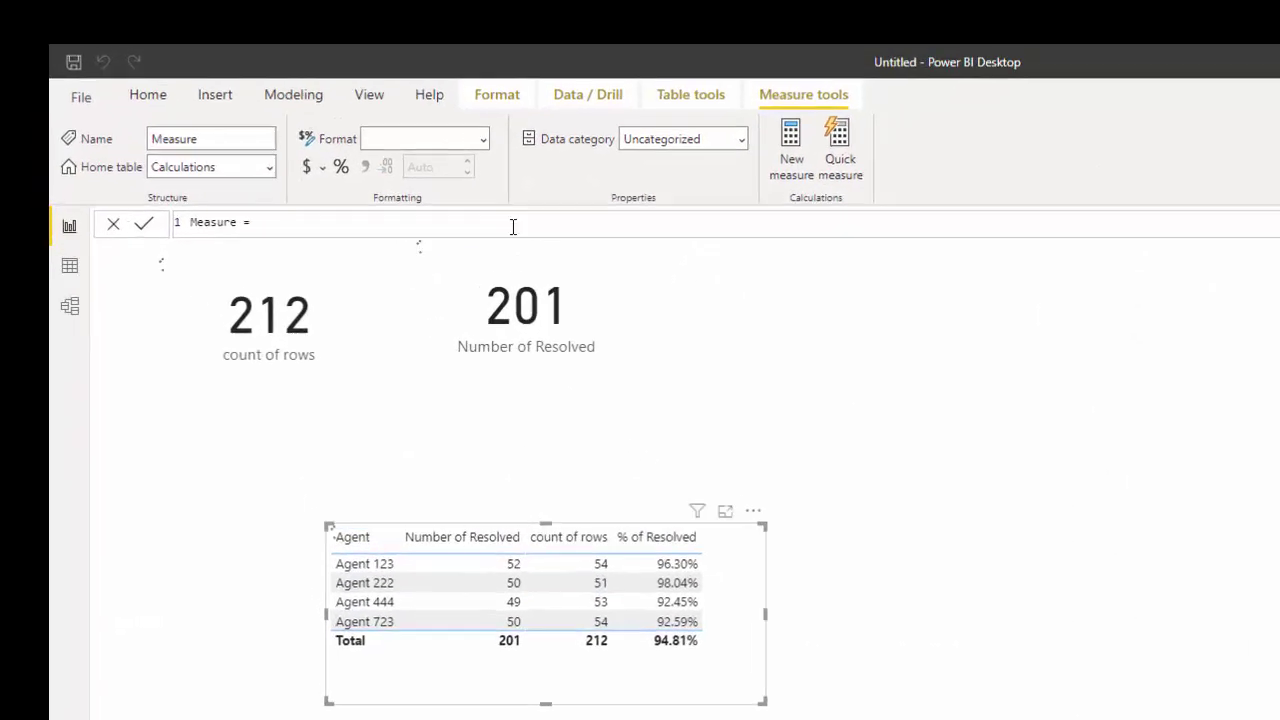
pyautogui.write('calcu')
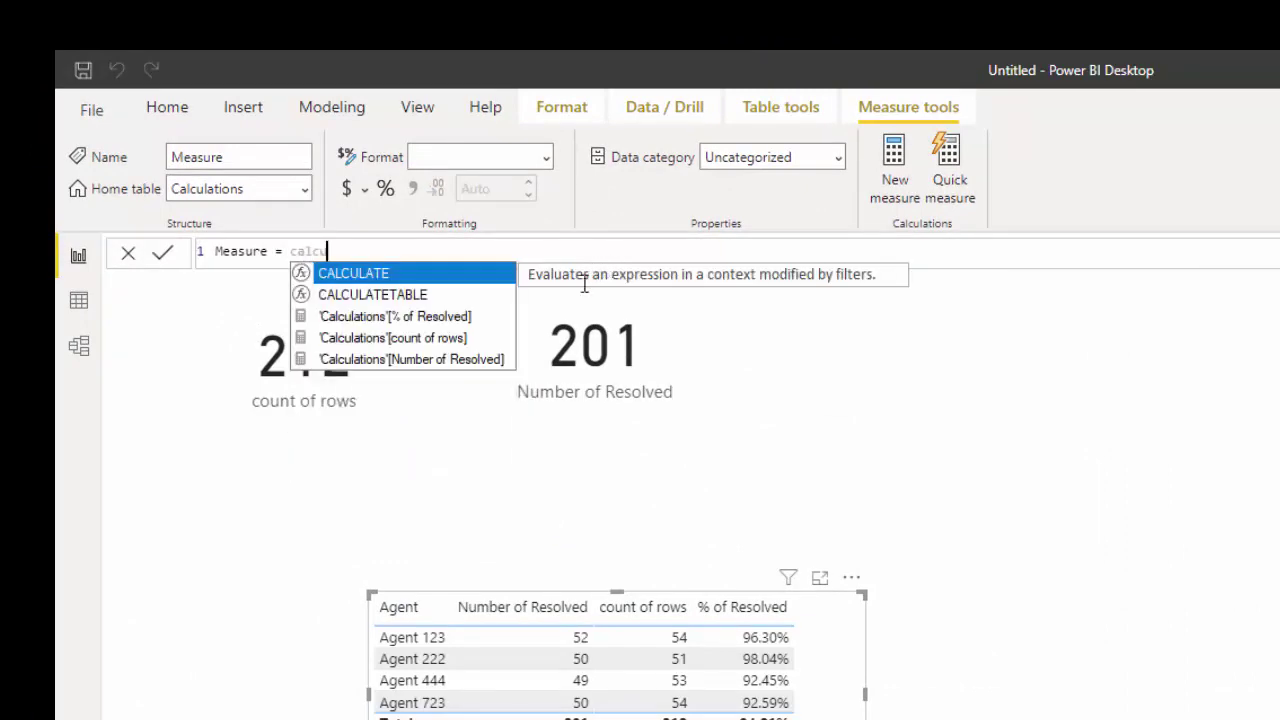
pyautogui.click(487, 277)
pyautogui.write('(')
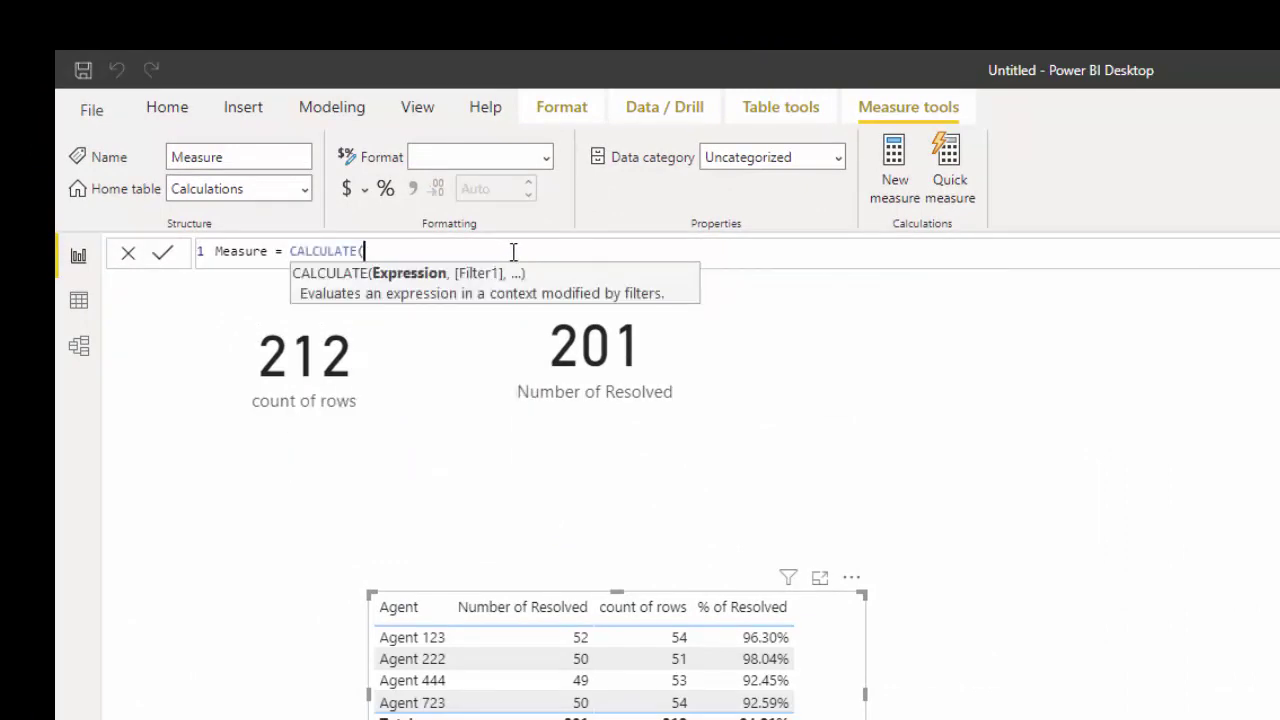
pyautogui.write('count')
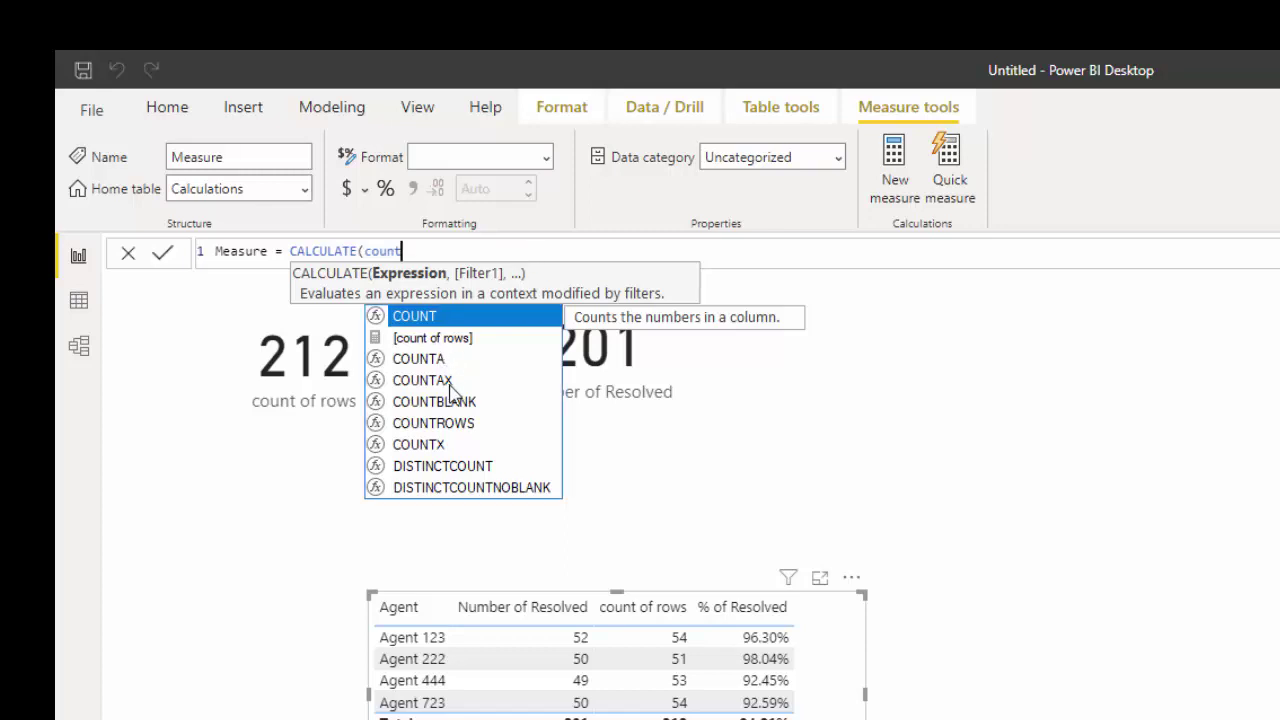
pyautogui.click(466, 424)
pyautogui.write('(')
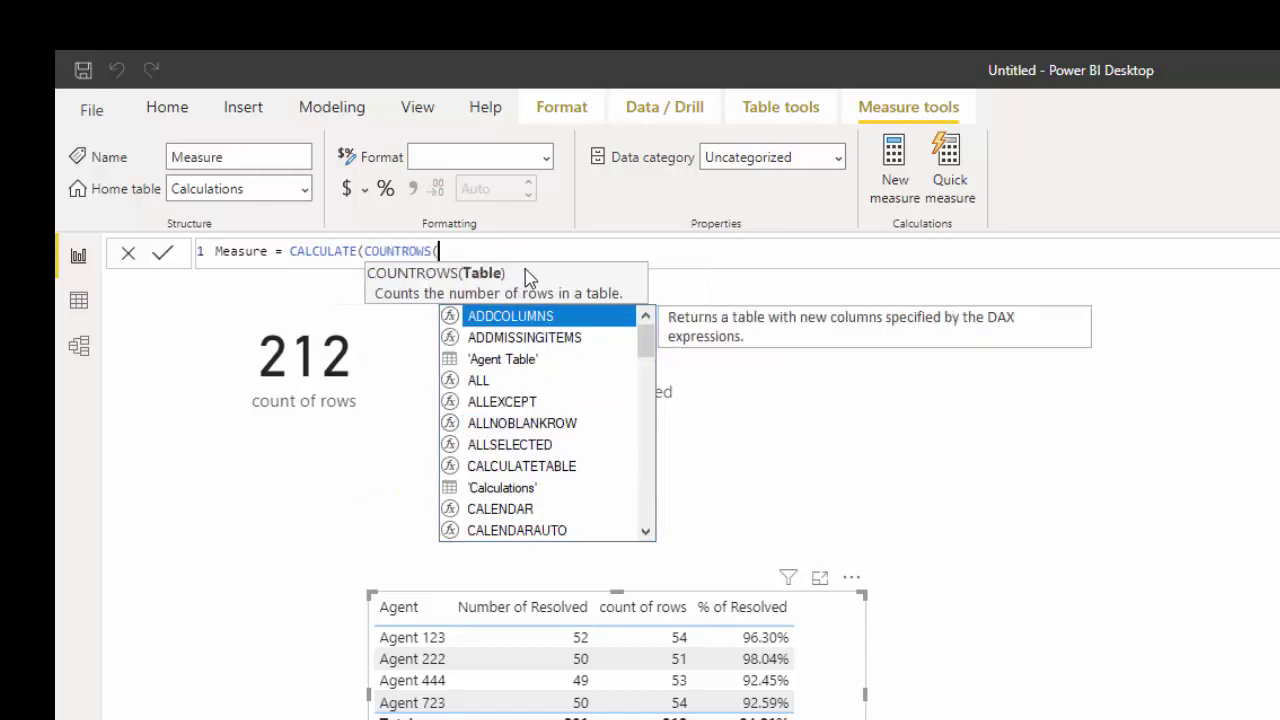
pyautogui.write("'fac")
pyautogui.click(506, 316)
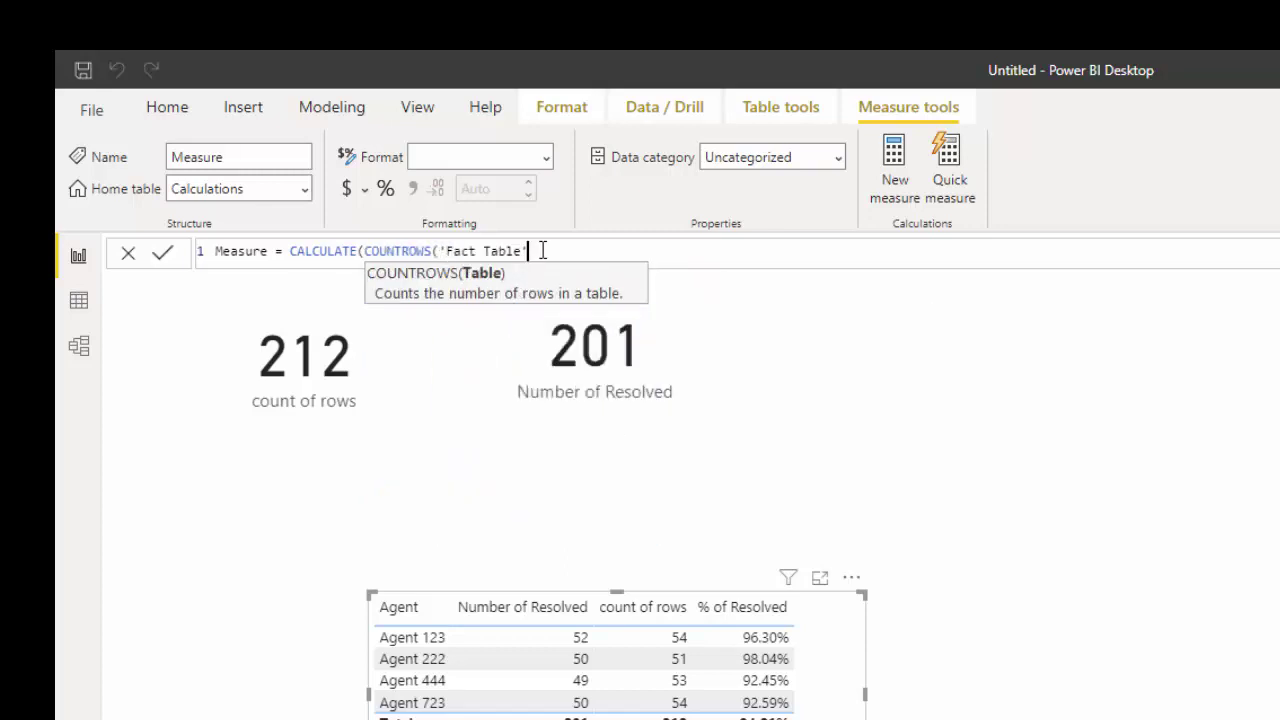
pyautogui.write('),')
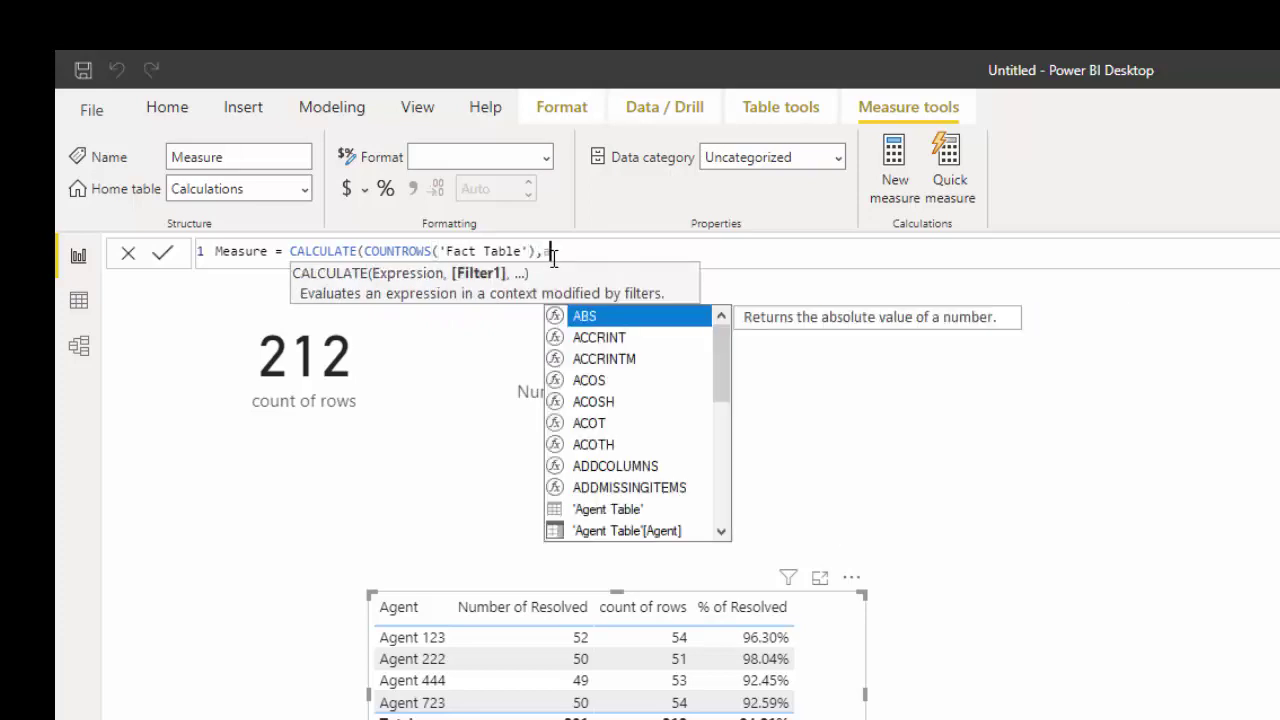
# Add ALL('Fact Table'[Status]) as the filter argument of the measure's CALCULATE function.
pyautogui.write('all')
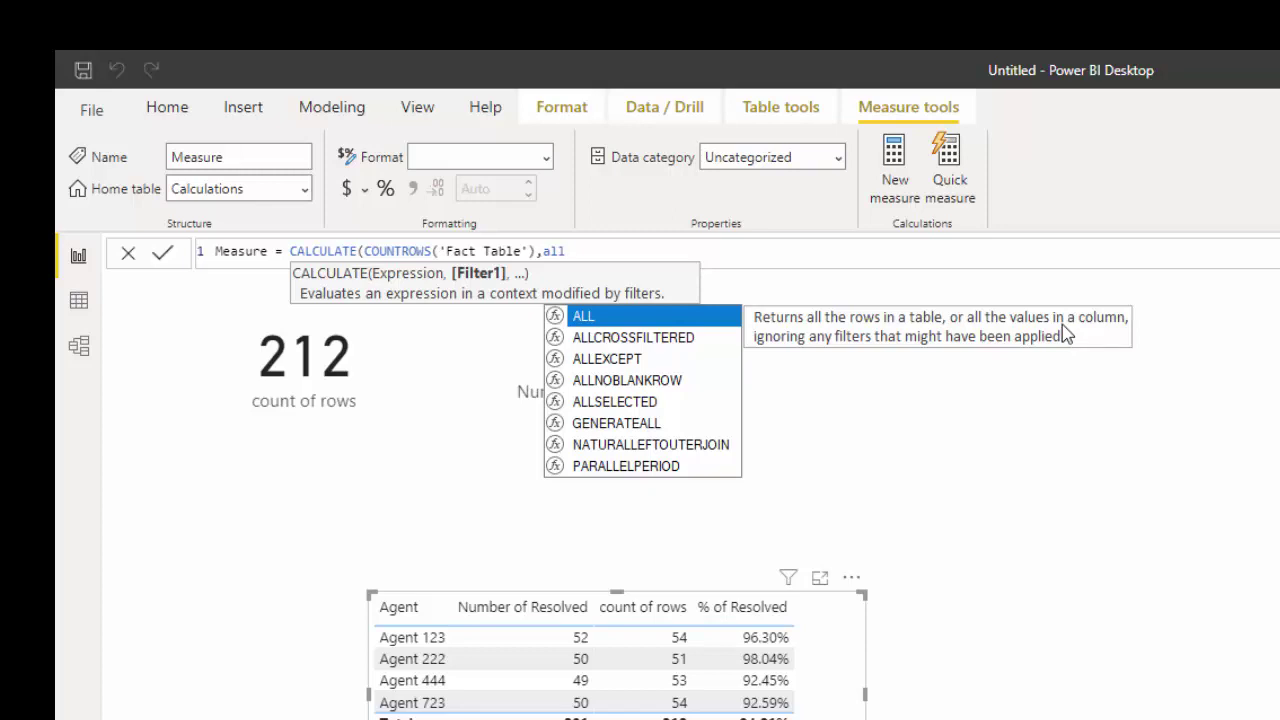
pyautogui.click(629, 318)
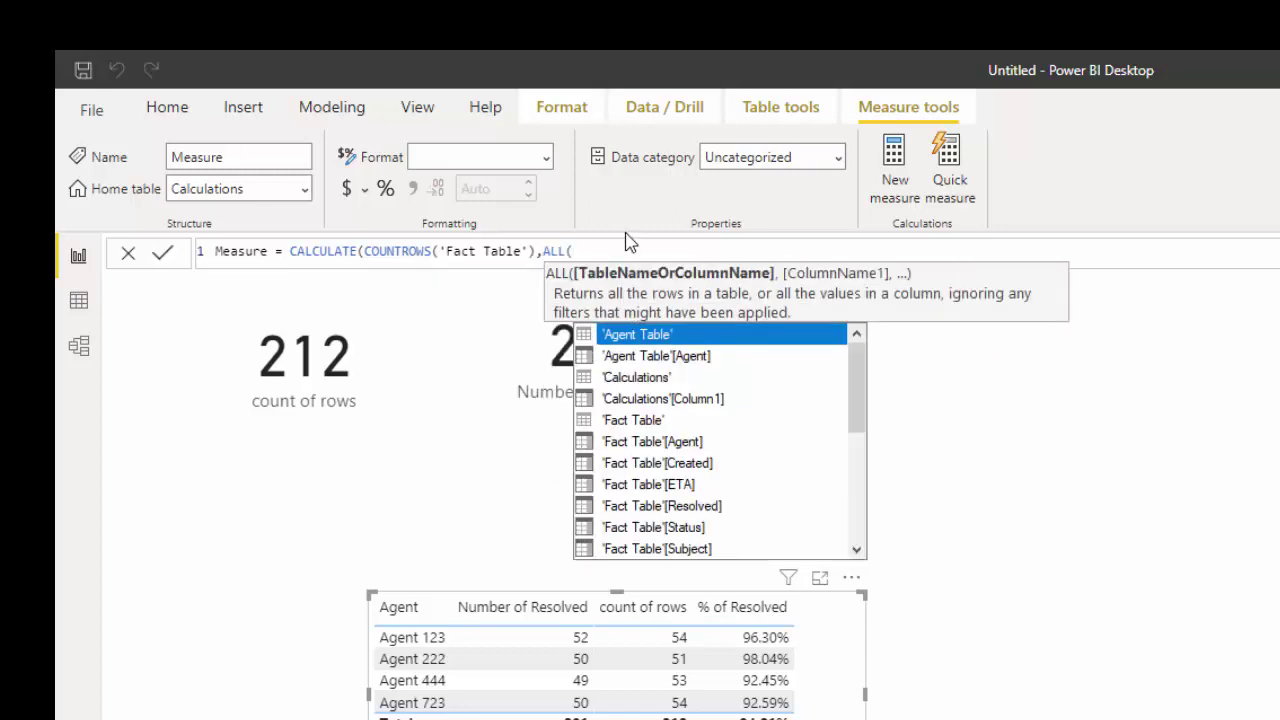
pyautogui.write('stat')
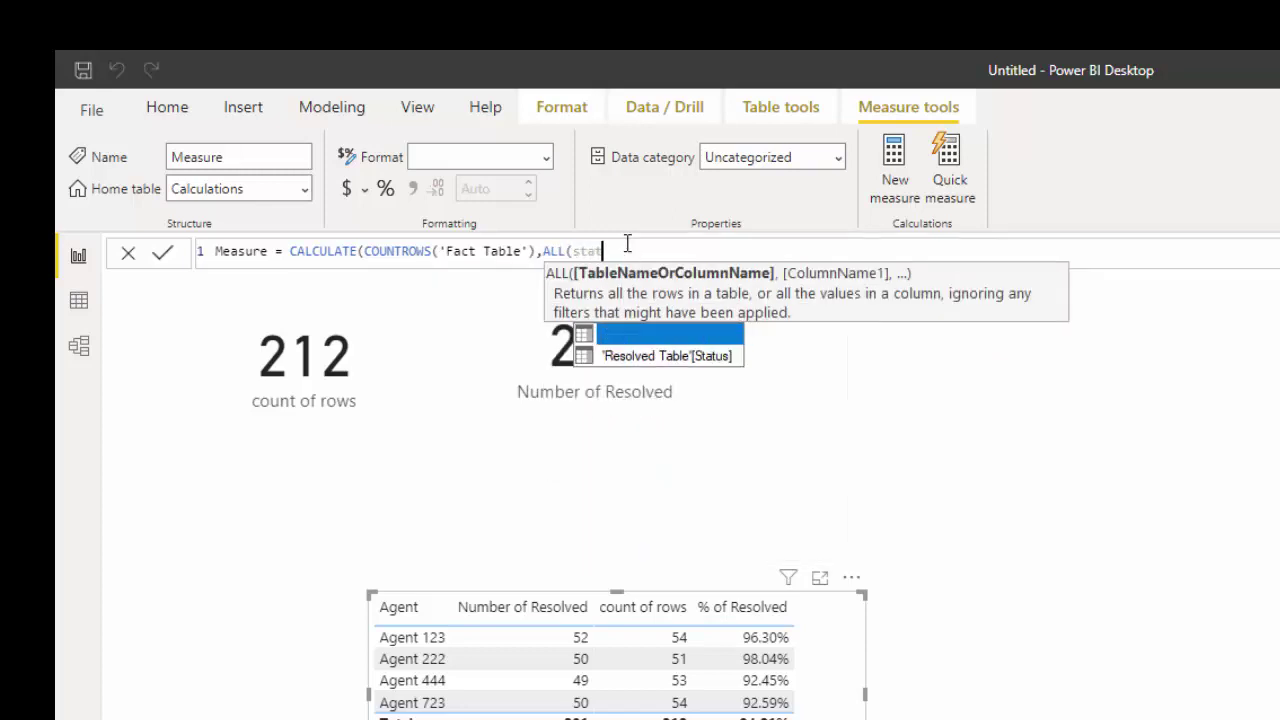
pyautogui.click(670, 334)
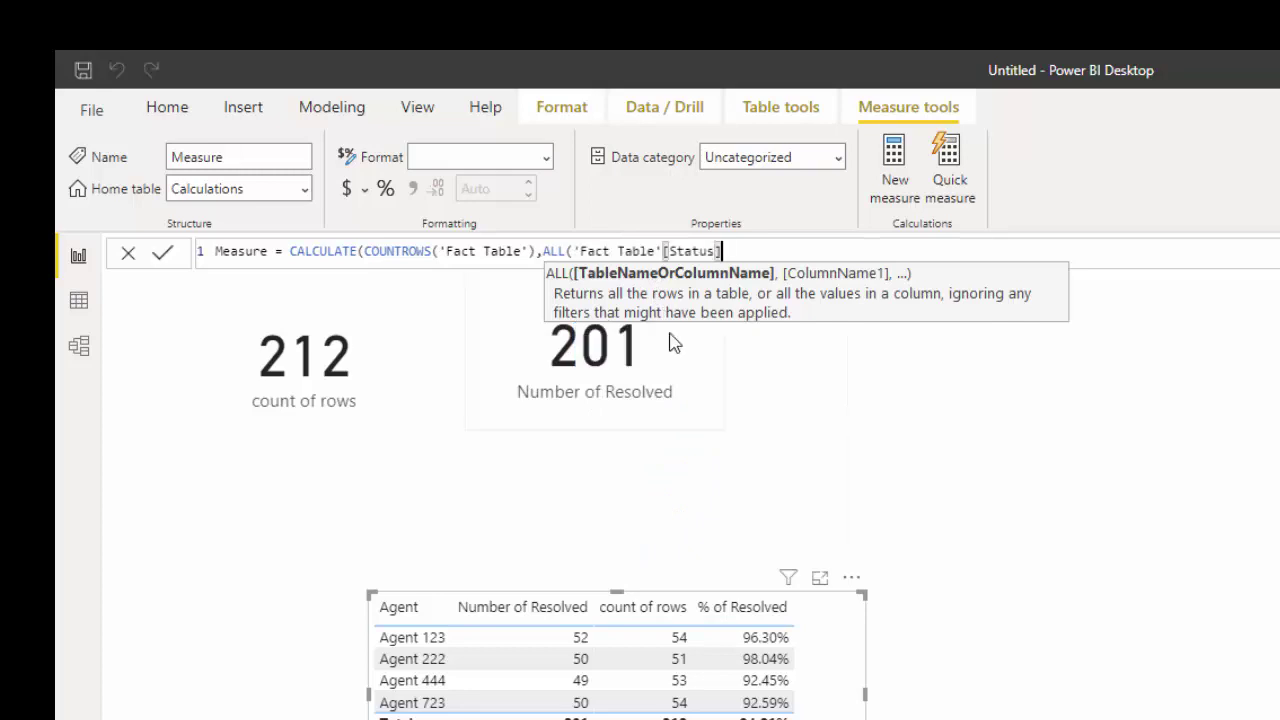
pyautogui.write(')')
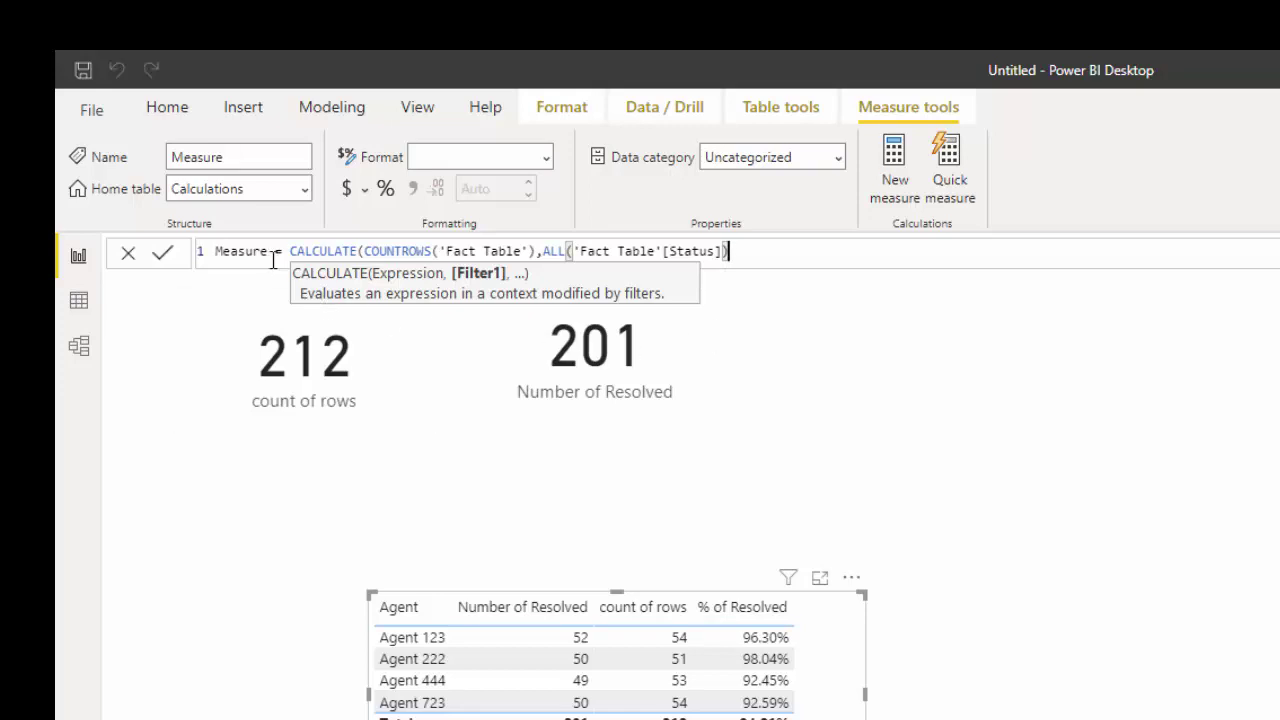
# Name the new measure "All Status", commit it and add it to the agent table visual between count of rows and % of Resolved.
pyautogui.moveTo(270, 251); pyautogui.dragTo(212, 251)
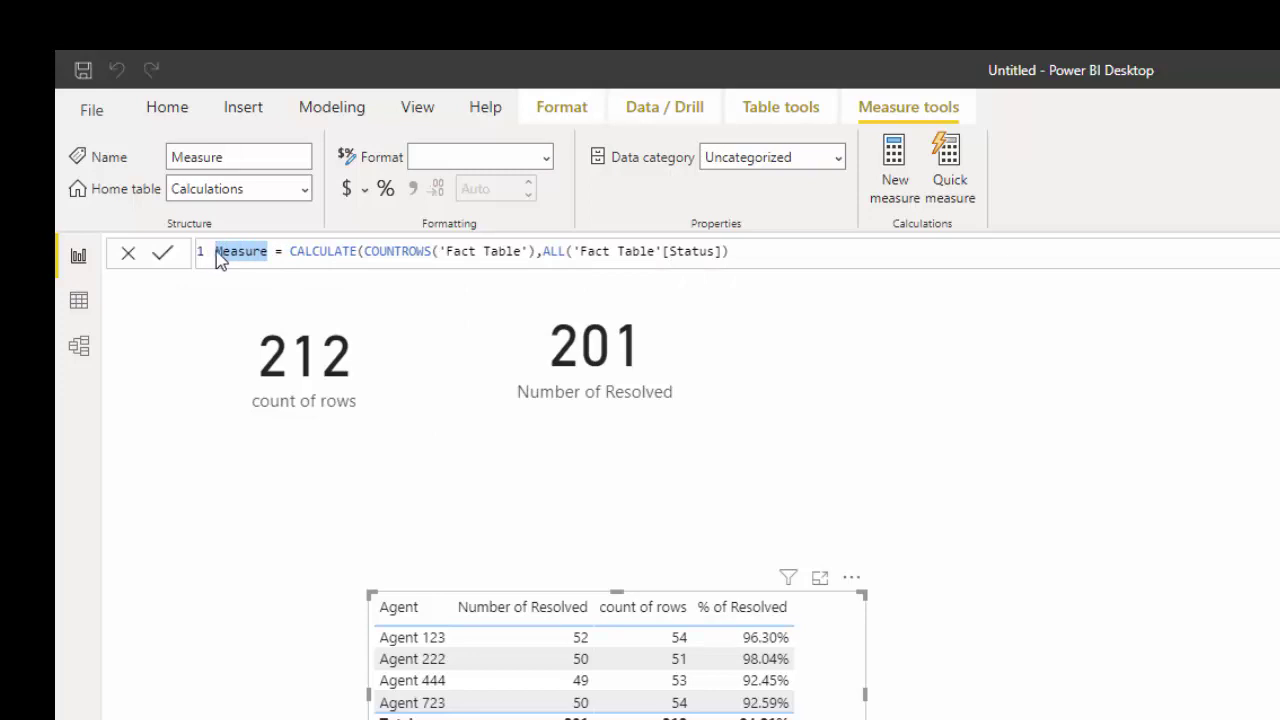
pyautogui.write('All Stat')
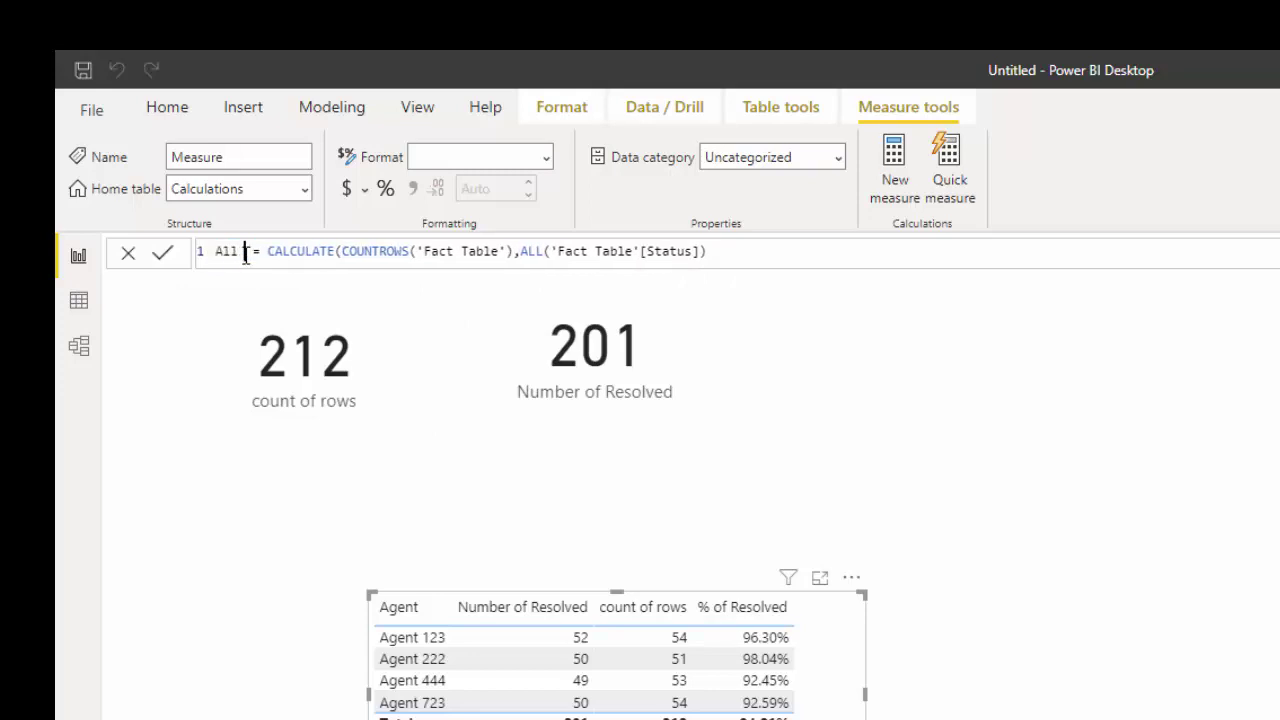
pyautogui.write('us')
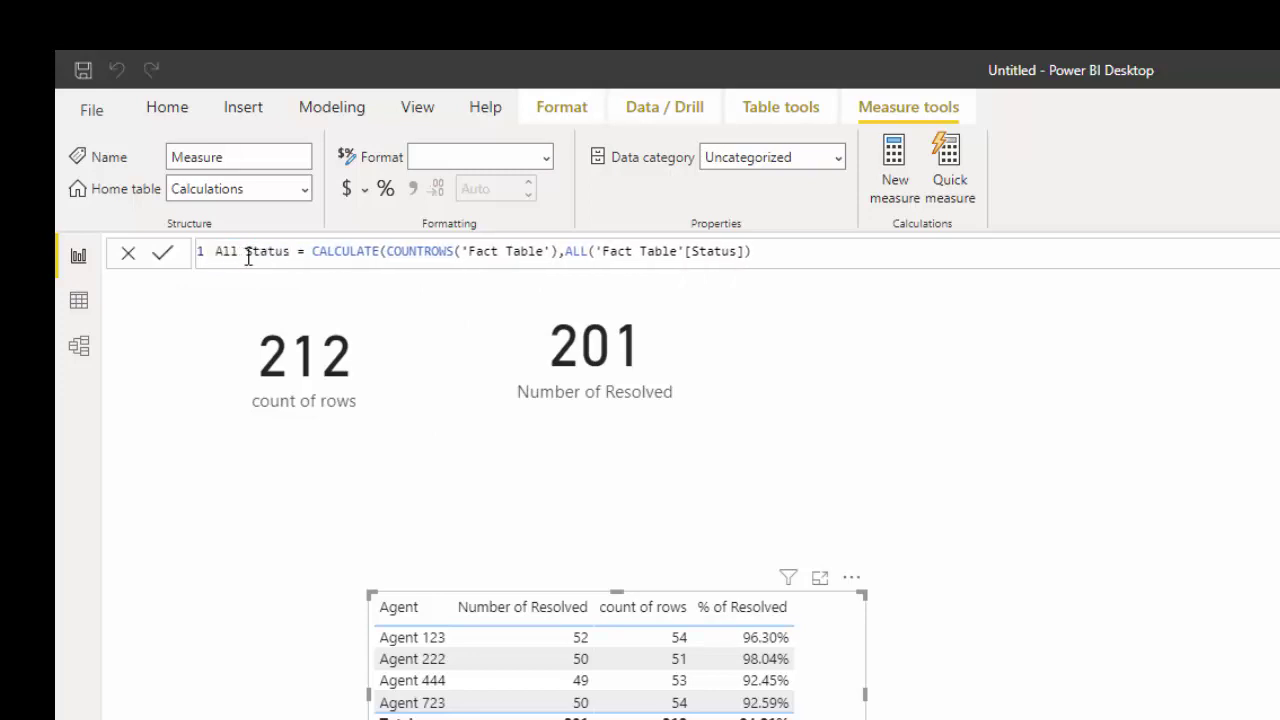
pyautogui.click(164, 256)
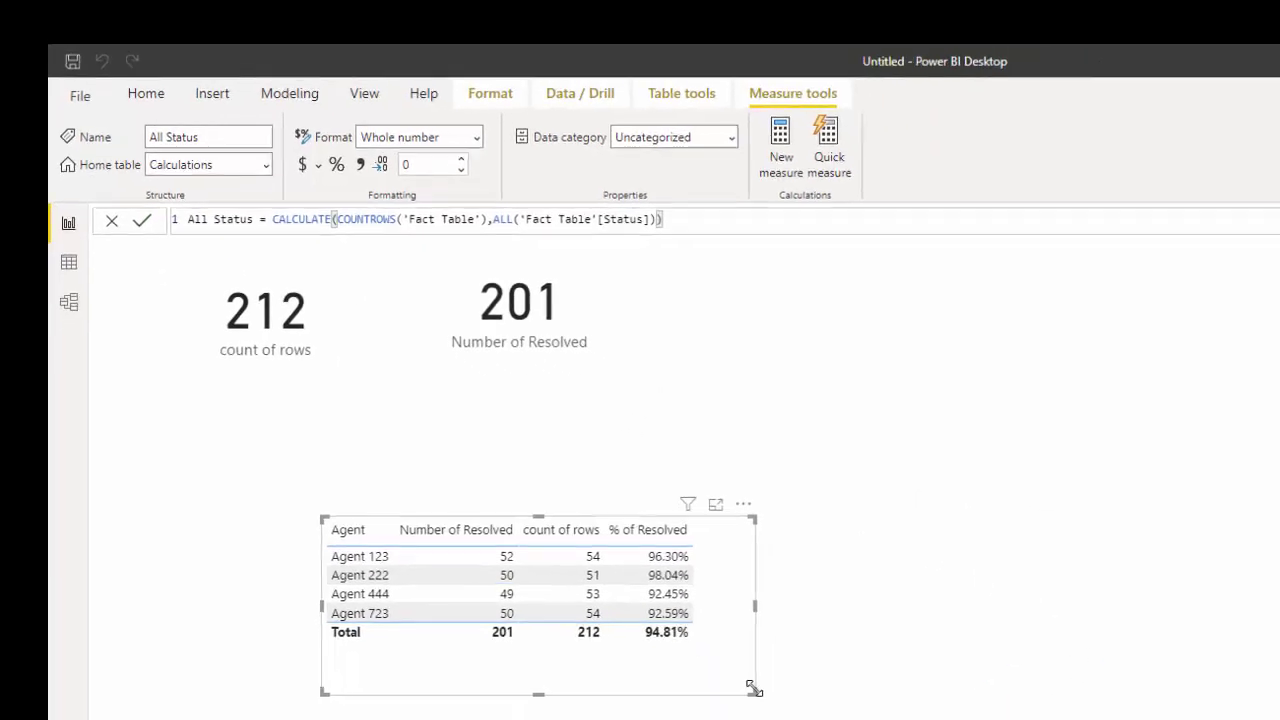
pyautogui.moveTo(1158, 279); pyautogui.dragTo(540, 440)
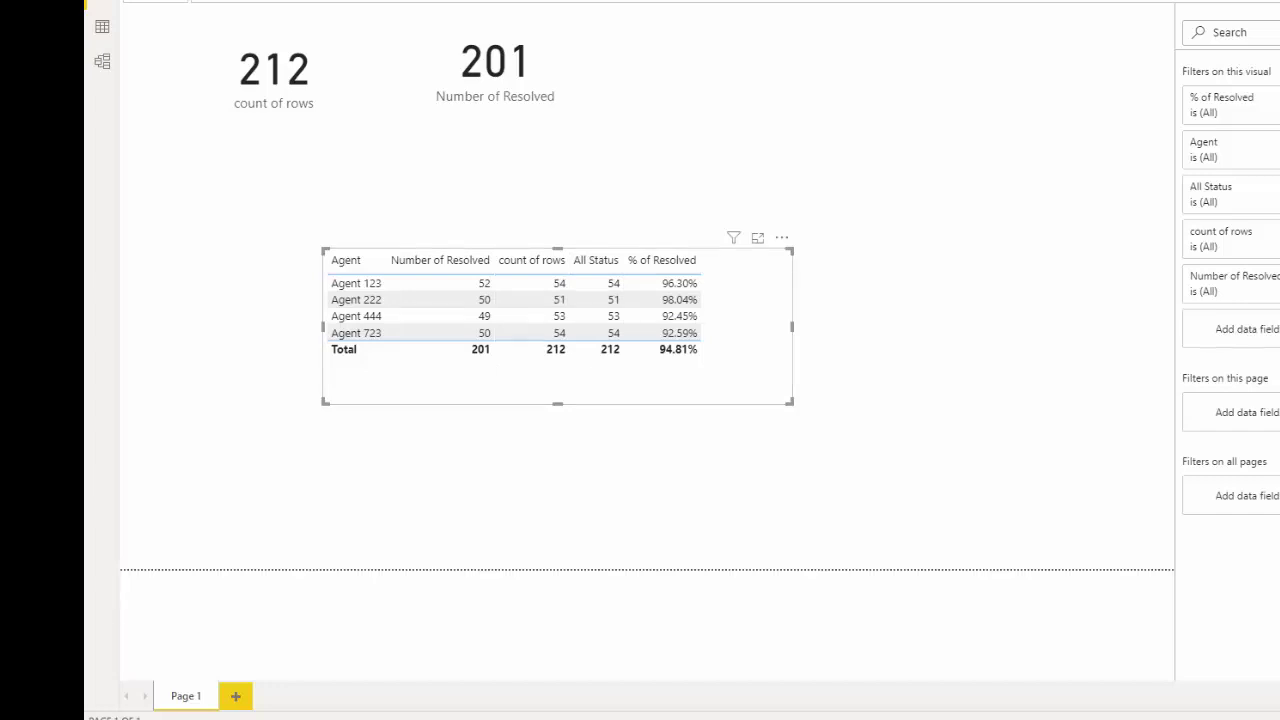
# Add a Status slicer to the page and place it beside the Number of Resolved card.
pyautogui.moveTo(1233, 293); pyautogui.dragTo(889, 165)
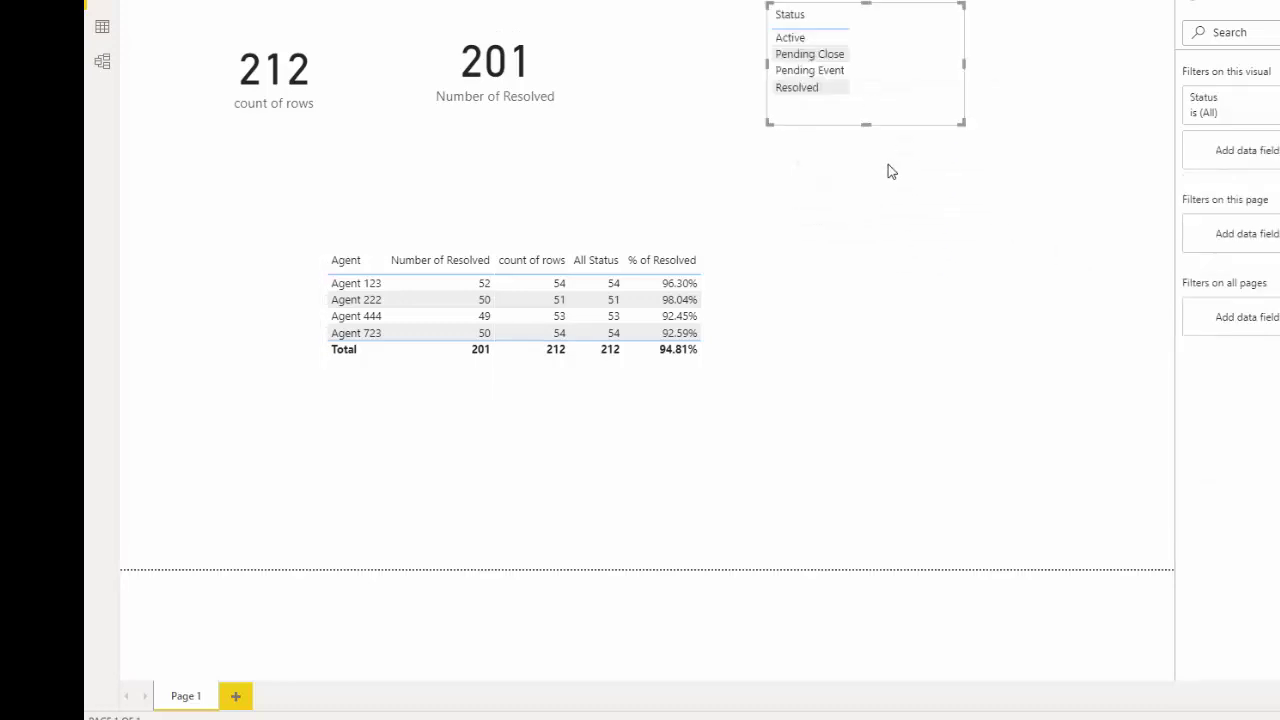
pyautogui.moveTo(871, 109); pyautogui.dragTo(731, 163)
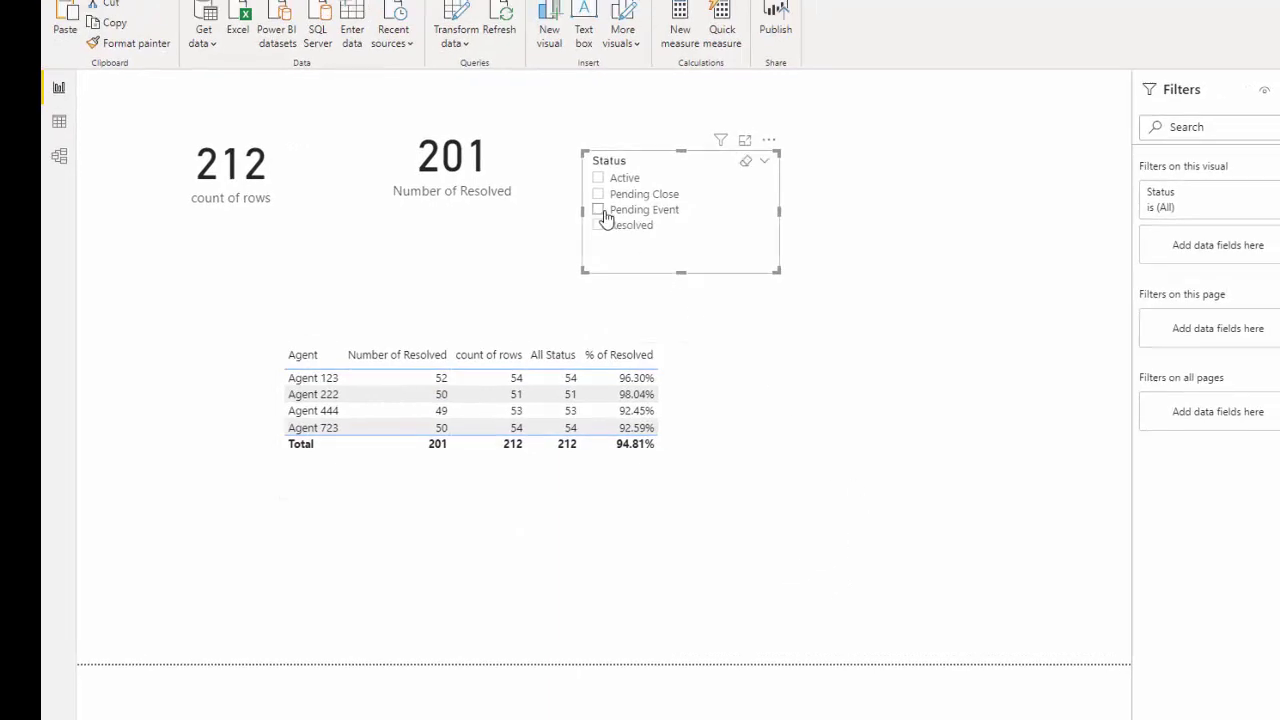
# Filter the page by Active, Pending Event, Resolved and Pending Close in the Status slicer to compare All Status with count of rows, clearing the selection.
pyautogui.click(597, 180)
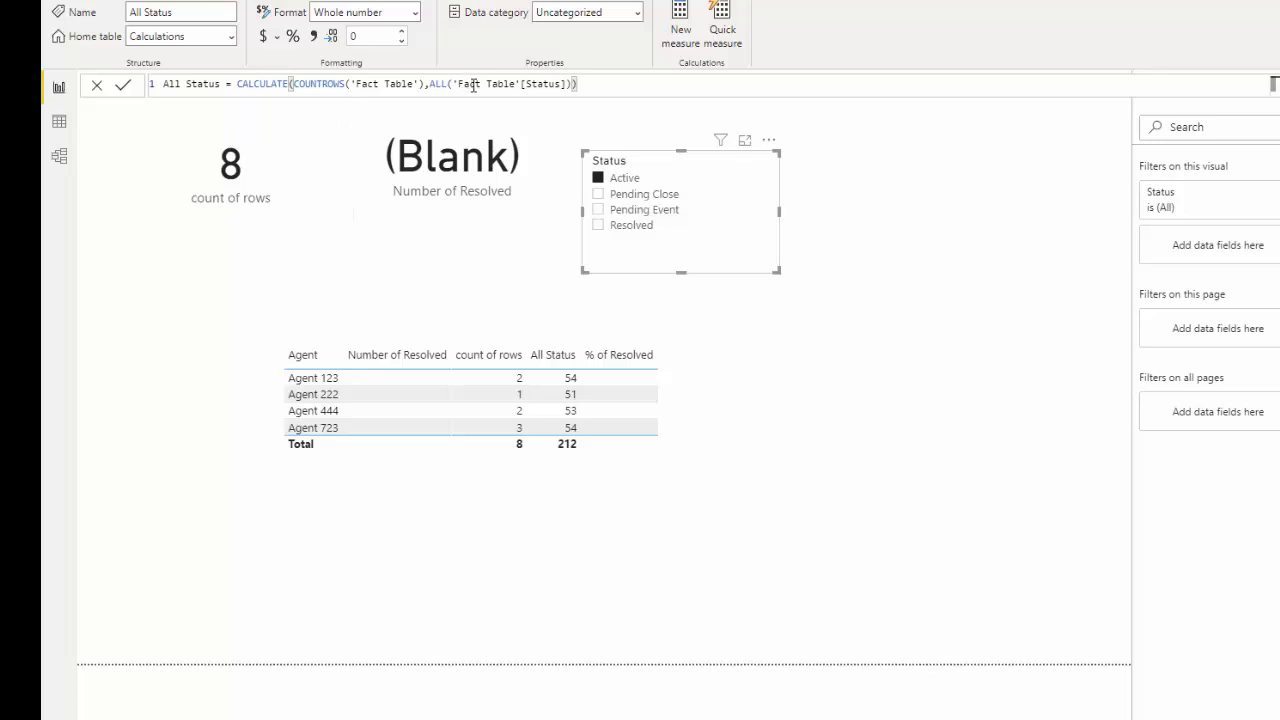
pyautogui.click(602, 212)
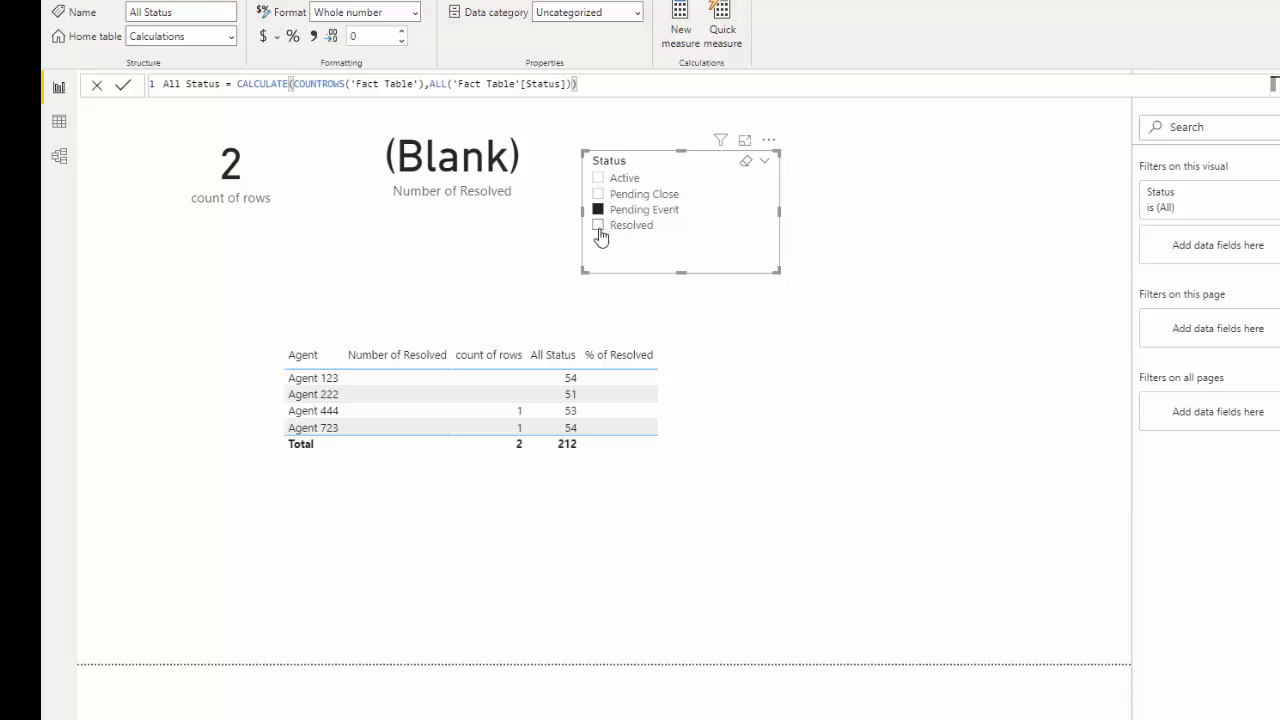
pyautogui.click(599, 226)
pyautogui.click(598, 178)
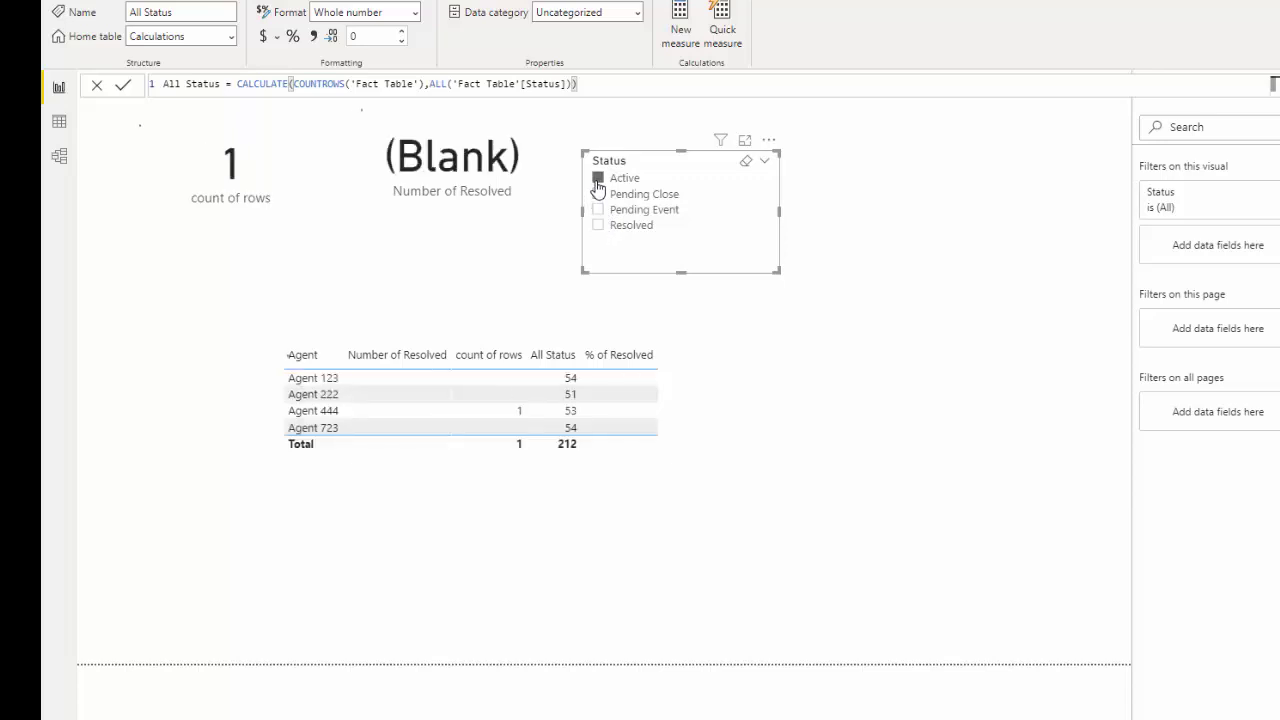
pyautogui.click(597, 195)
pyautogui.click(597, 195)
pyautogui.click(800, 378)
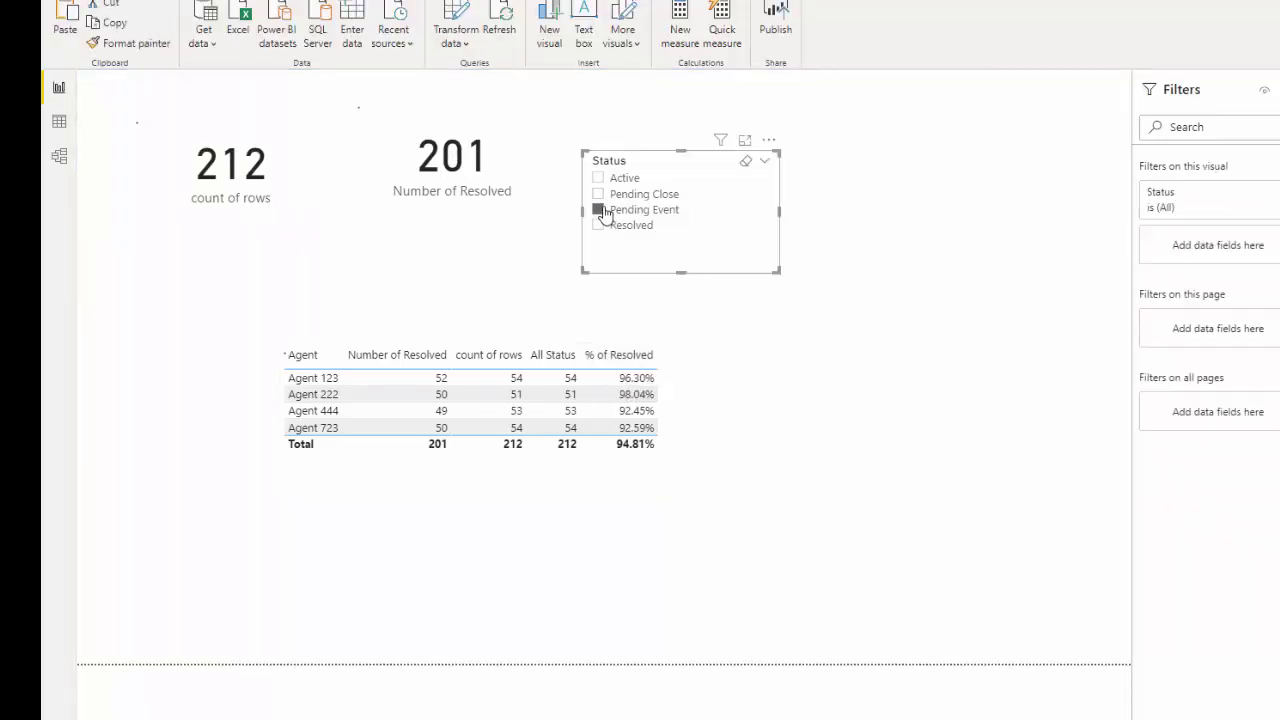
pyautogui.click(600, 210)
pyautogui.click(599, 209)
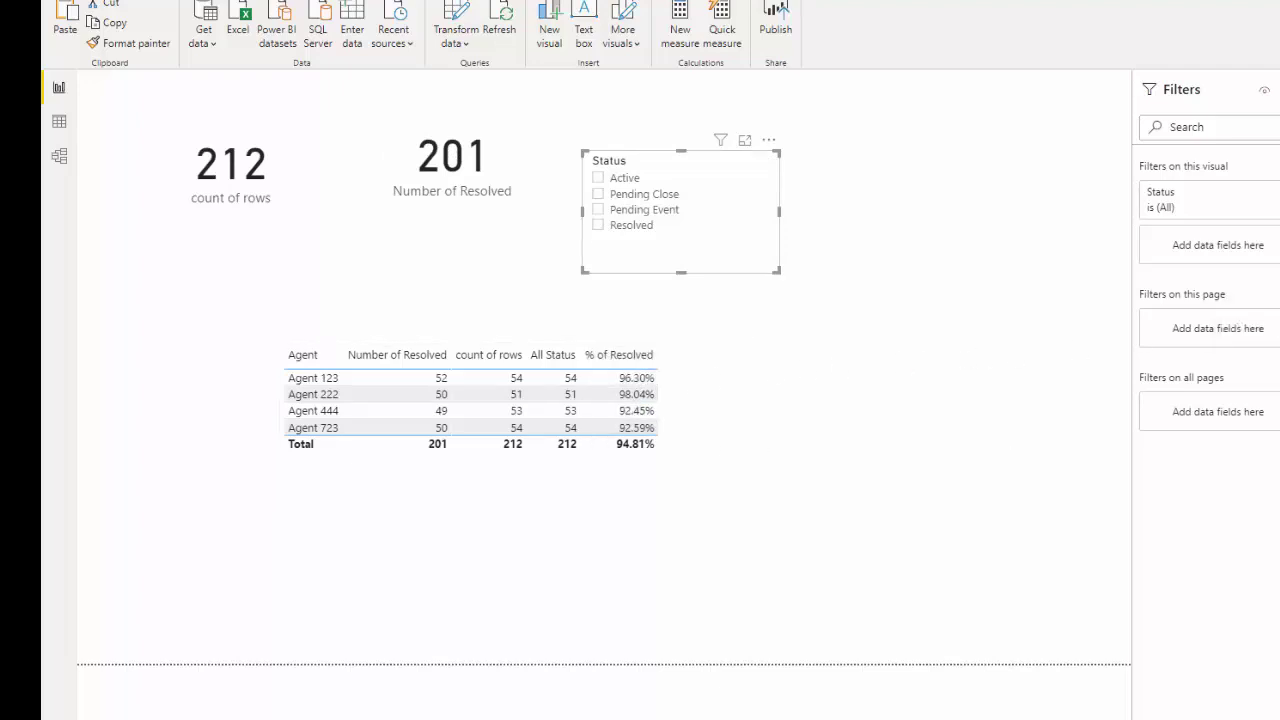
# Create a new measure in the Calculations table with the formula [Number of Resolved]/[All Status].
pyautogui.click(1278, 340)
pyautogui.click(680, 22)
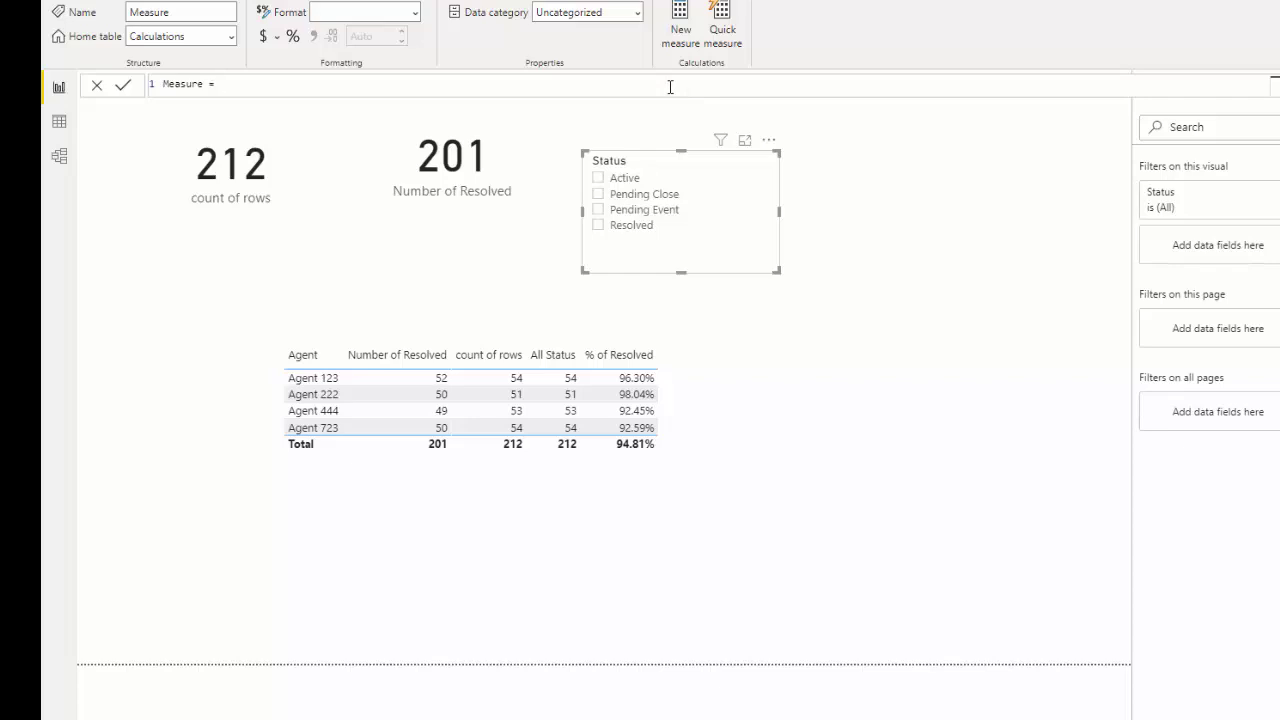
pyautogui.write('res')
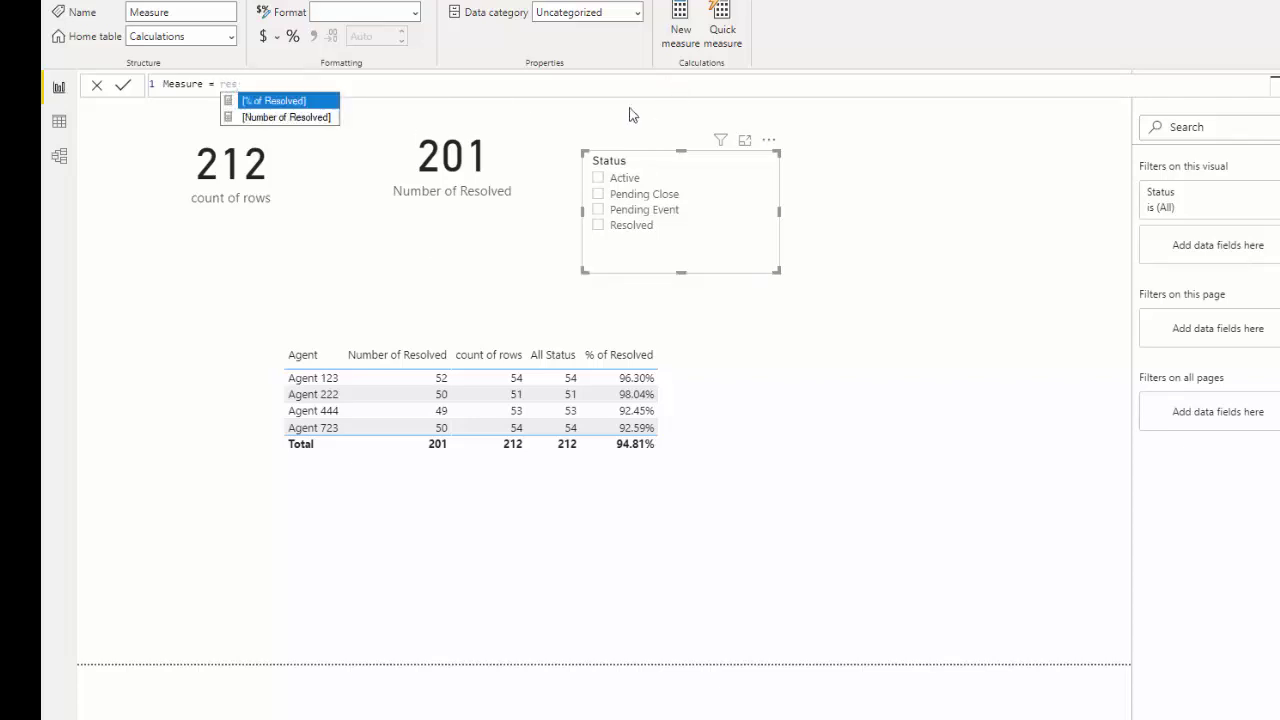
pyautogui.click(334, 117)
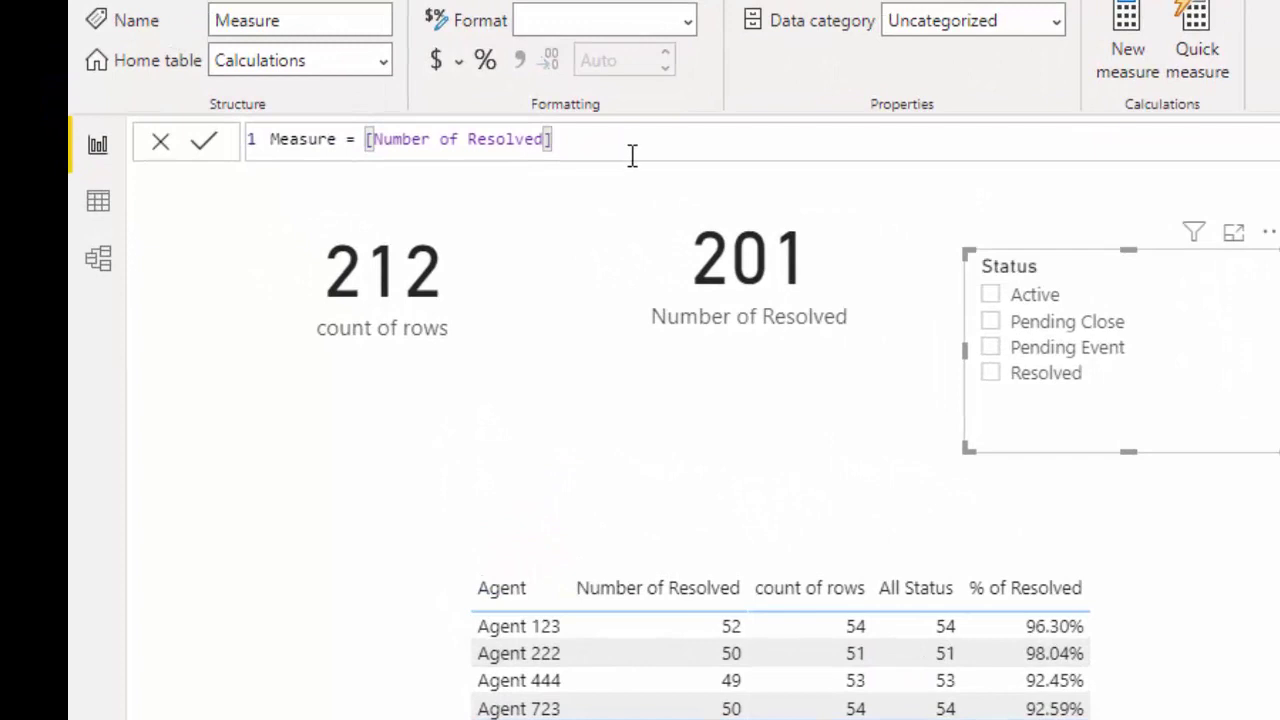
pyautogui.write('/a')
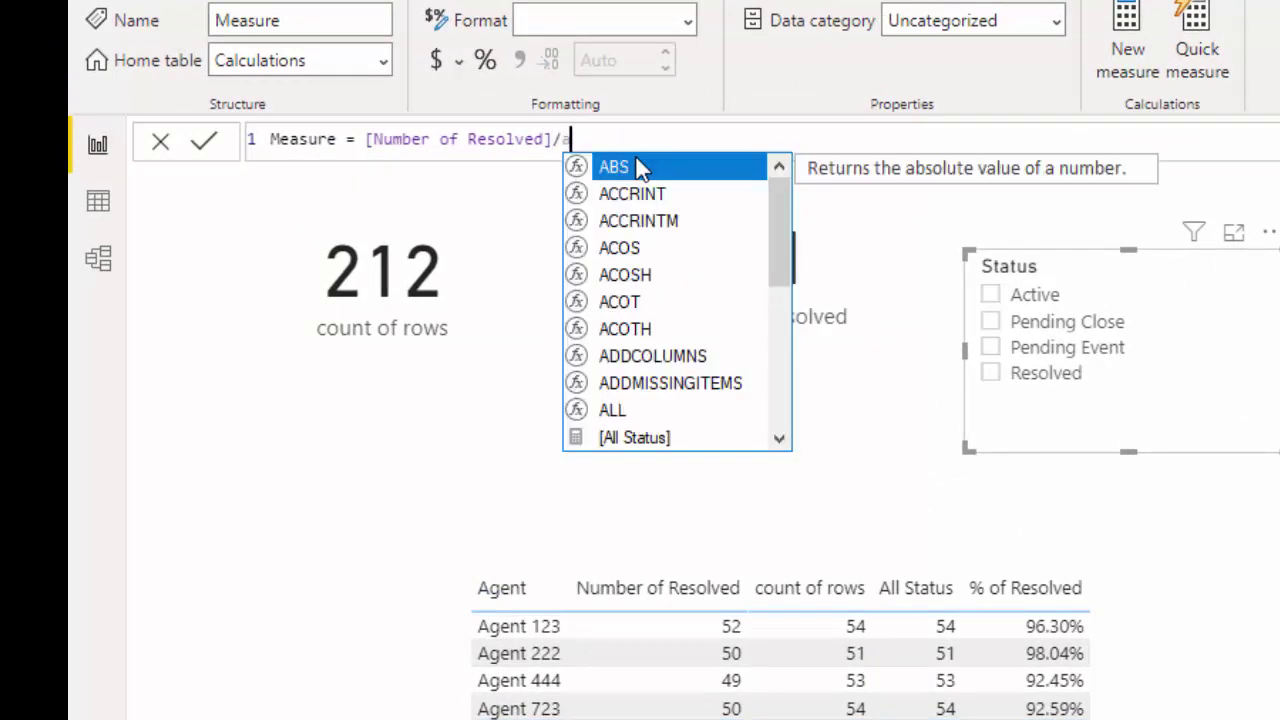
pyautogui.write('ll')
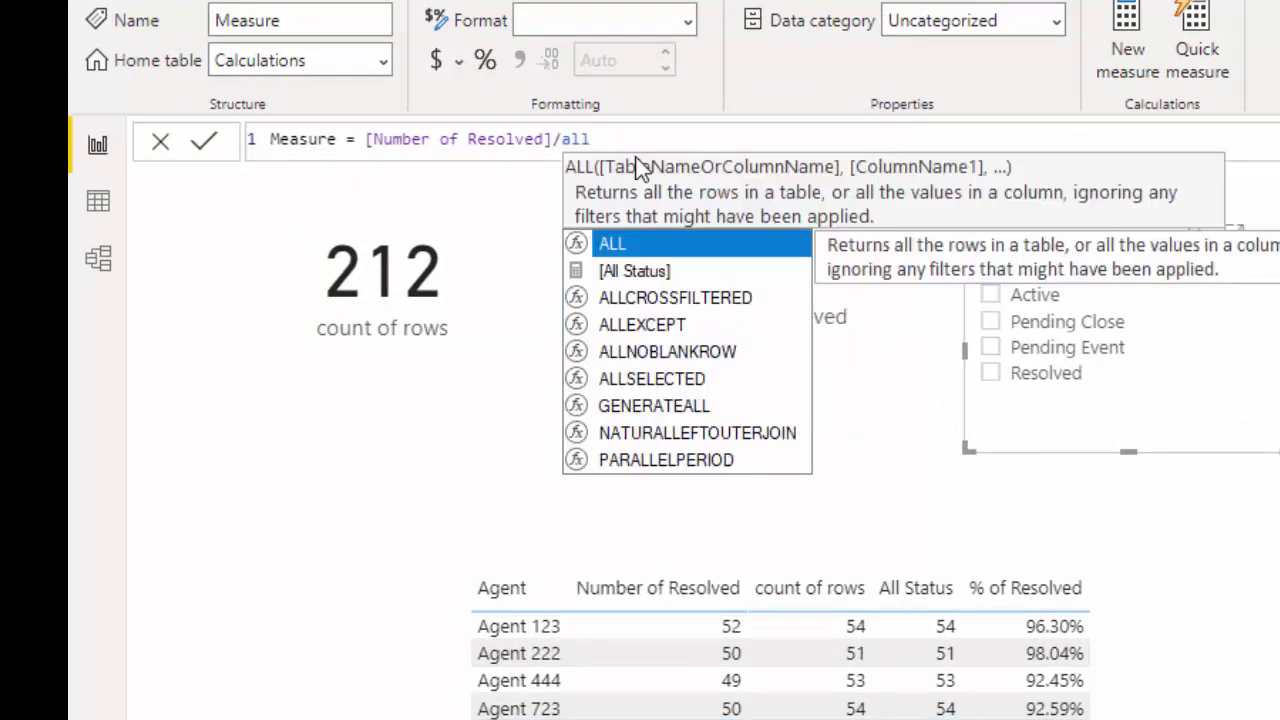
pyautogui.click(686, 271)
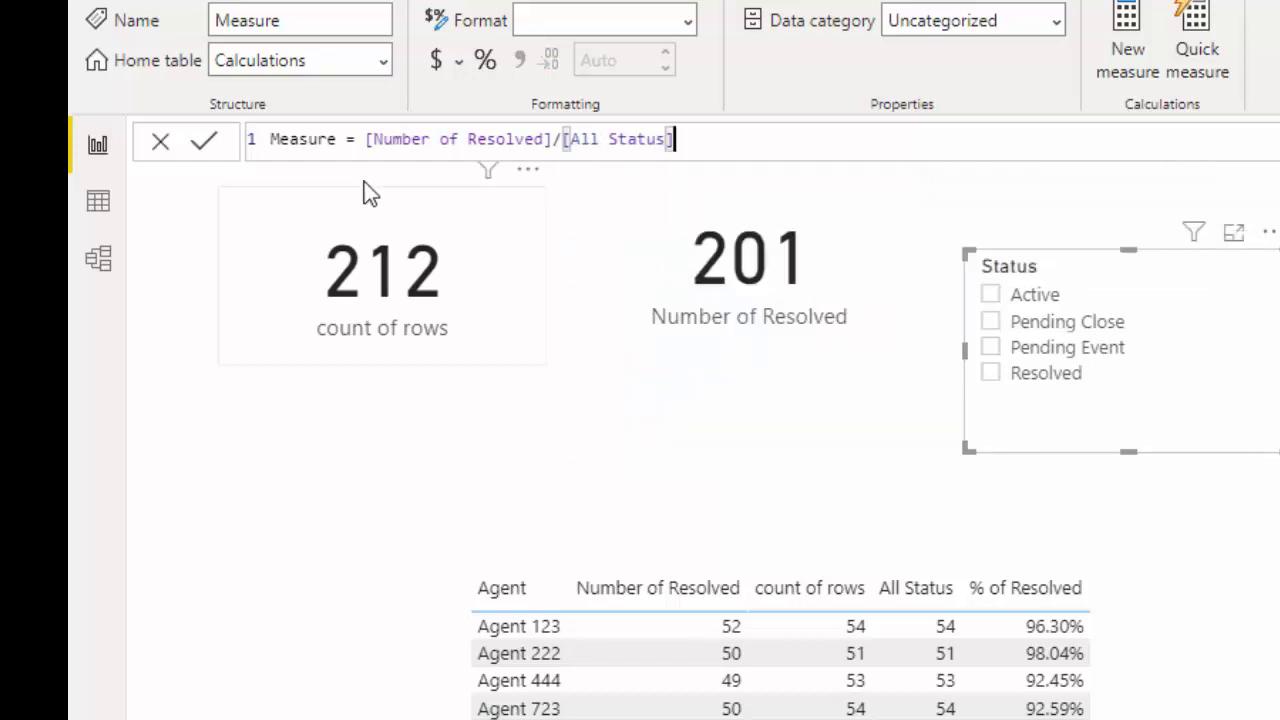
# Name the new [Number of Resolved]/[All Status] measure "% of Resolved 2" and commit it.
pyautogui.moveTo(337, 139); pyautogui.dragTo(273, 140)
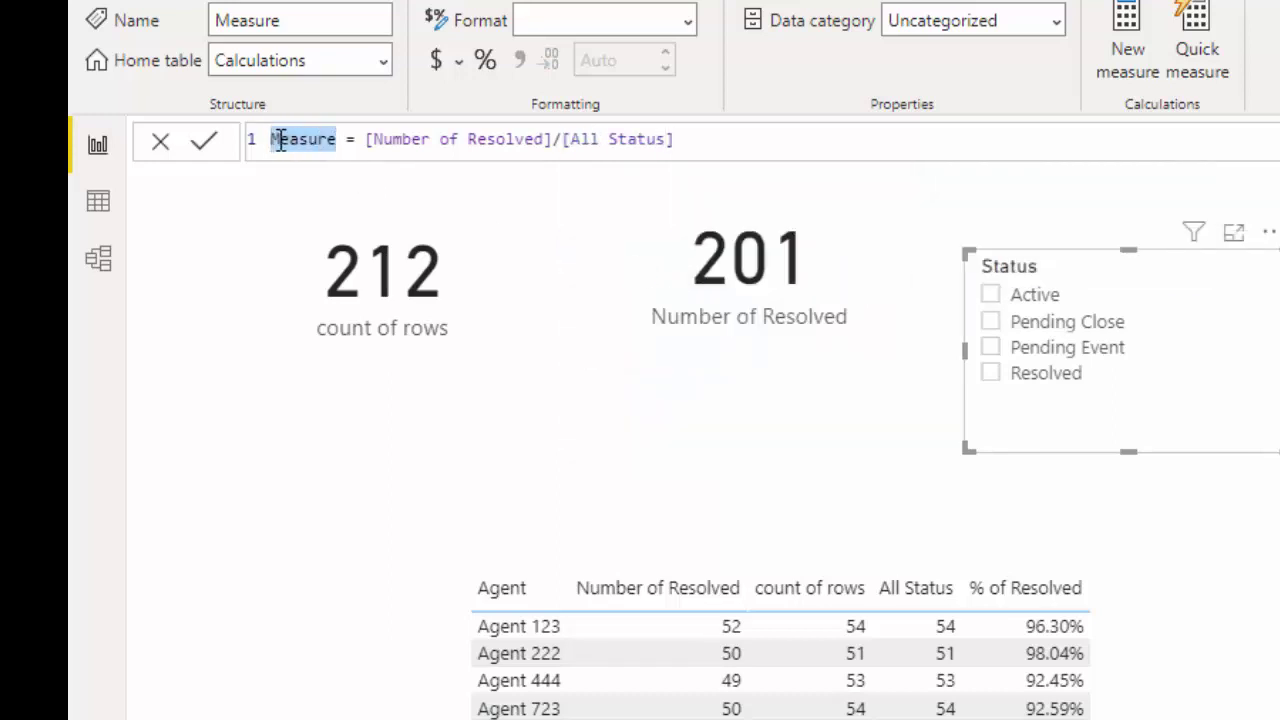
pyautogui.write('% of Reso')
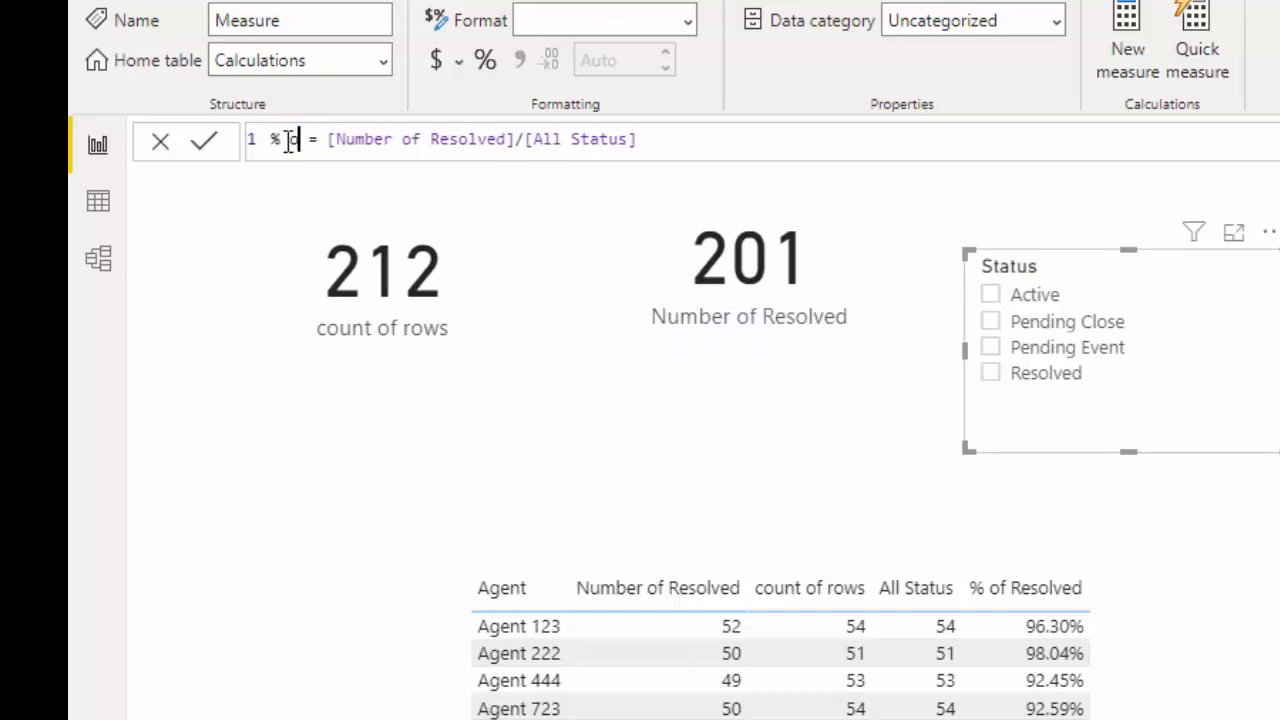
pyautogui.write('lved 2')
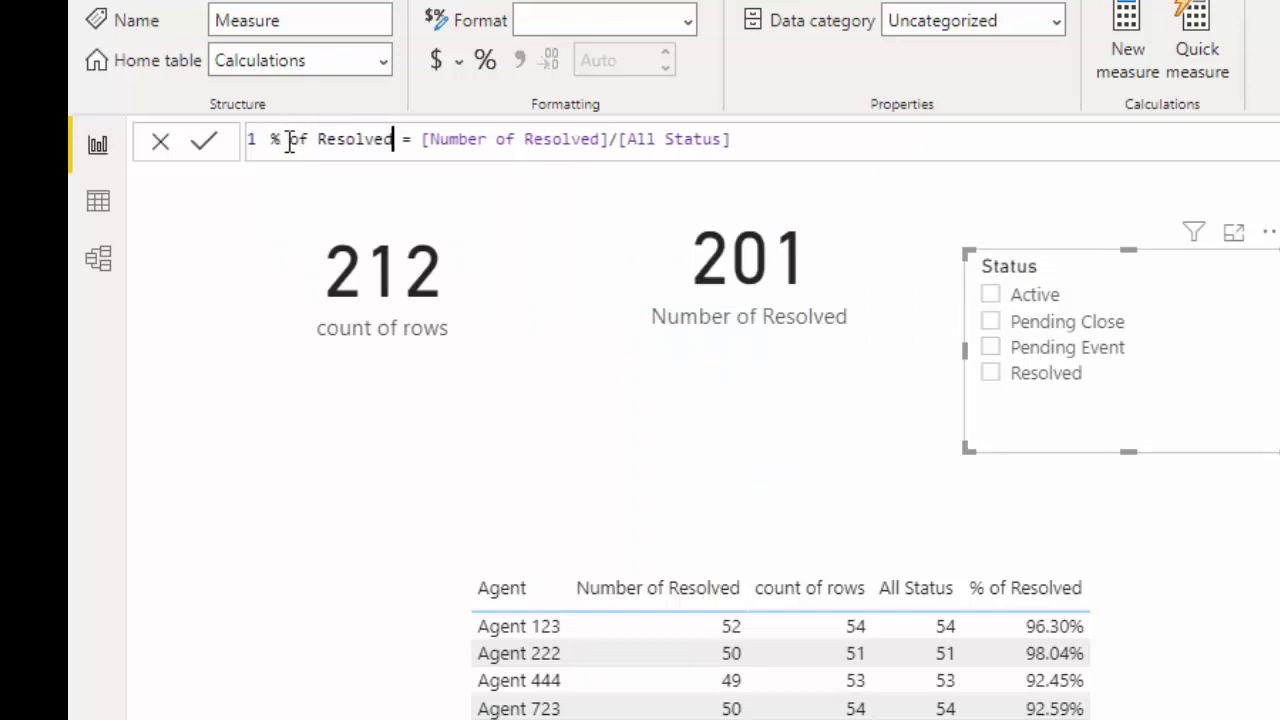
pyautogui.click(203, 141)
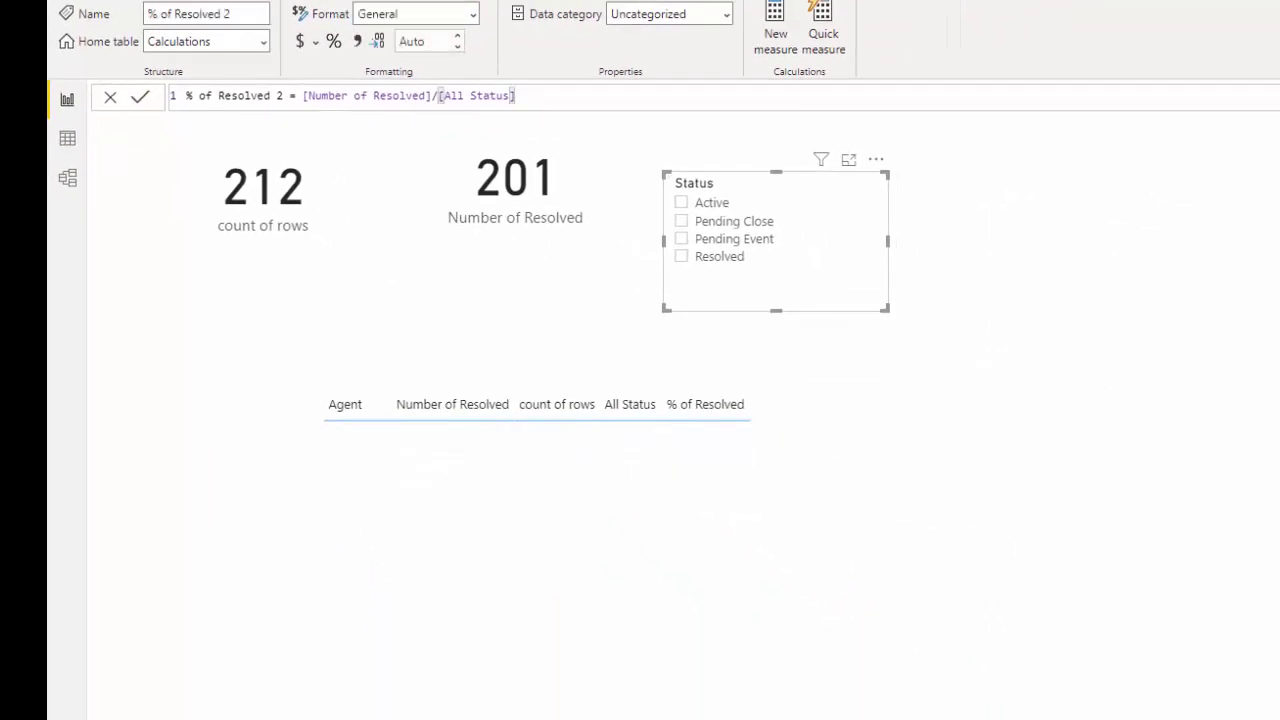
# Add % of Resolved 2 as the last column of the agent table, widened to fit, and format the measure as a percentage.
pyautogui.moveTo(1212, 420); pyautogui.dragTo(852, 444)
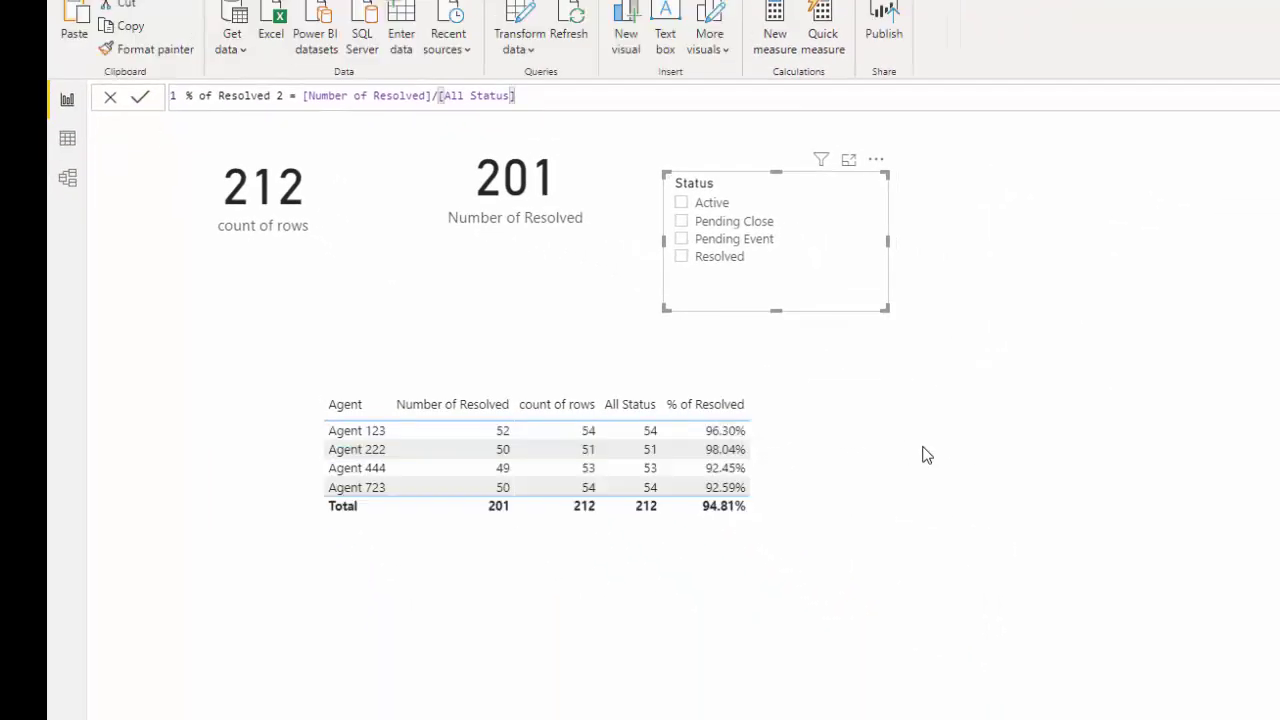
pyautogui.moveTo(852, 561); pyautogui.dragTo(942, 563)
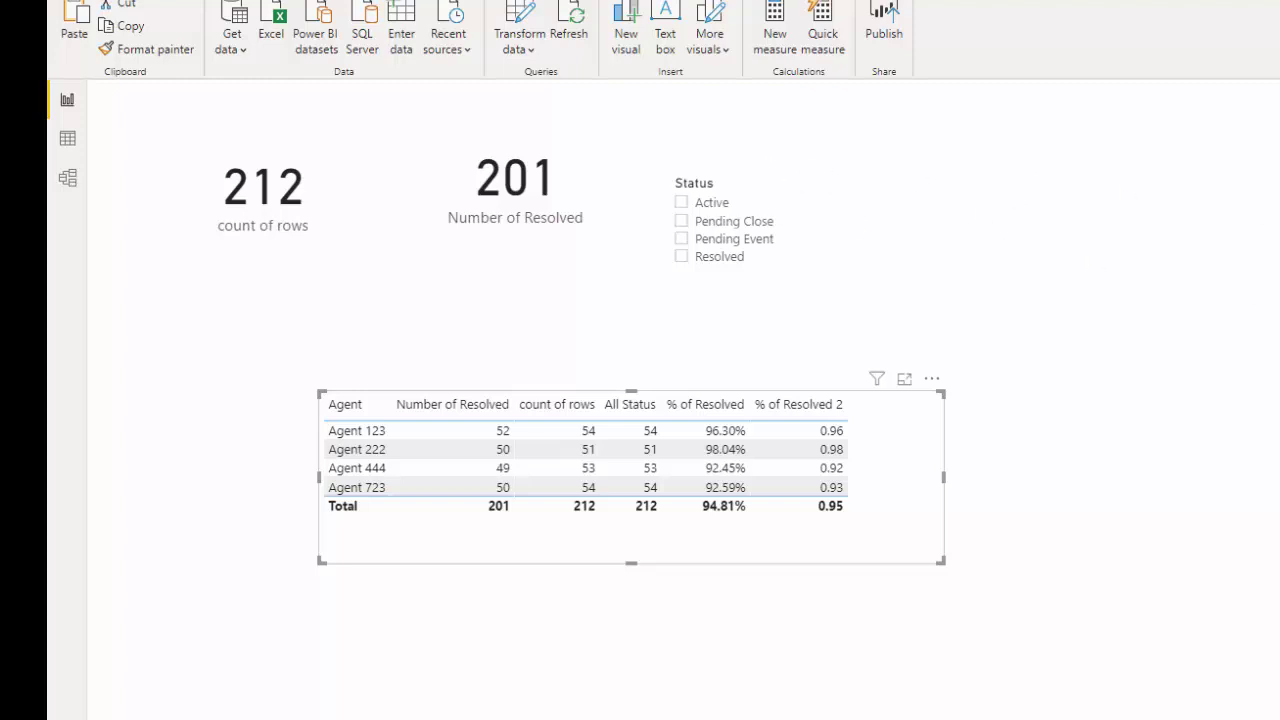
pyautogui.click(1140, 246)
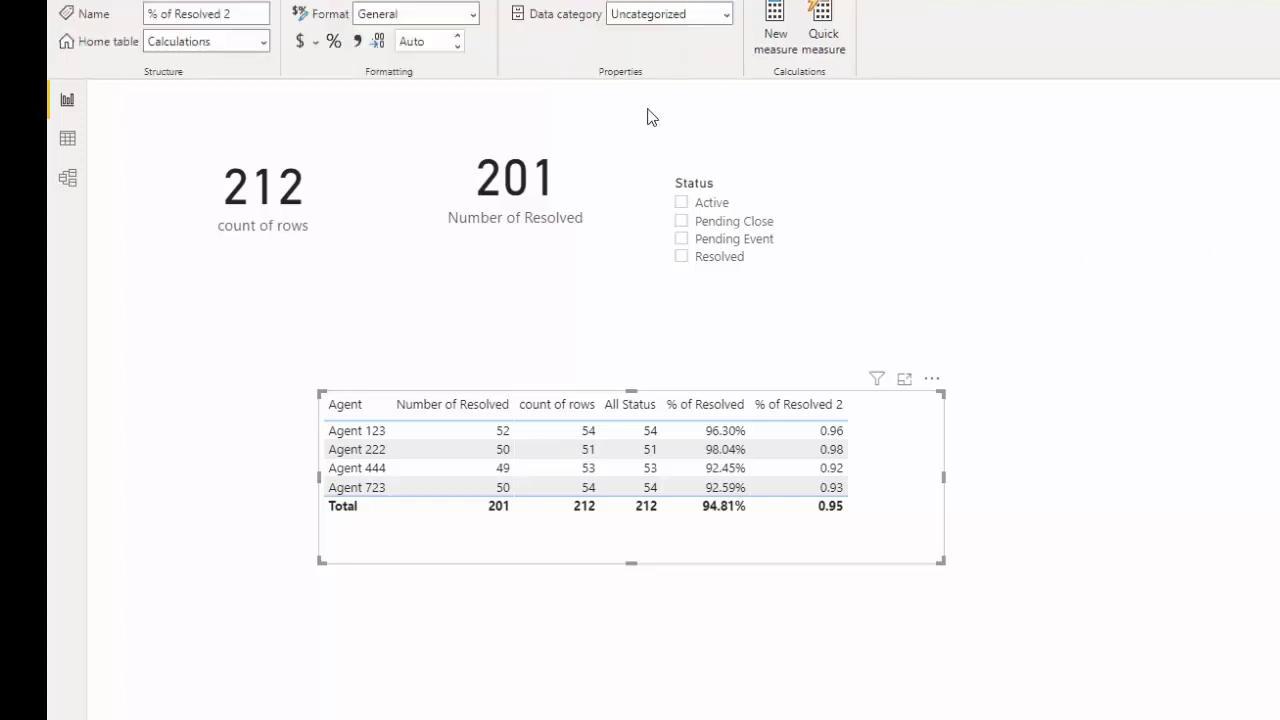
pyautogui.click(339, 46)
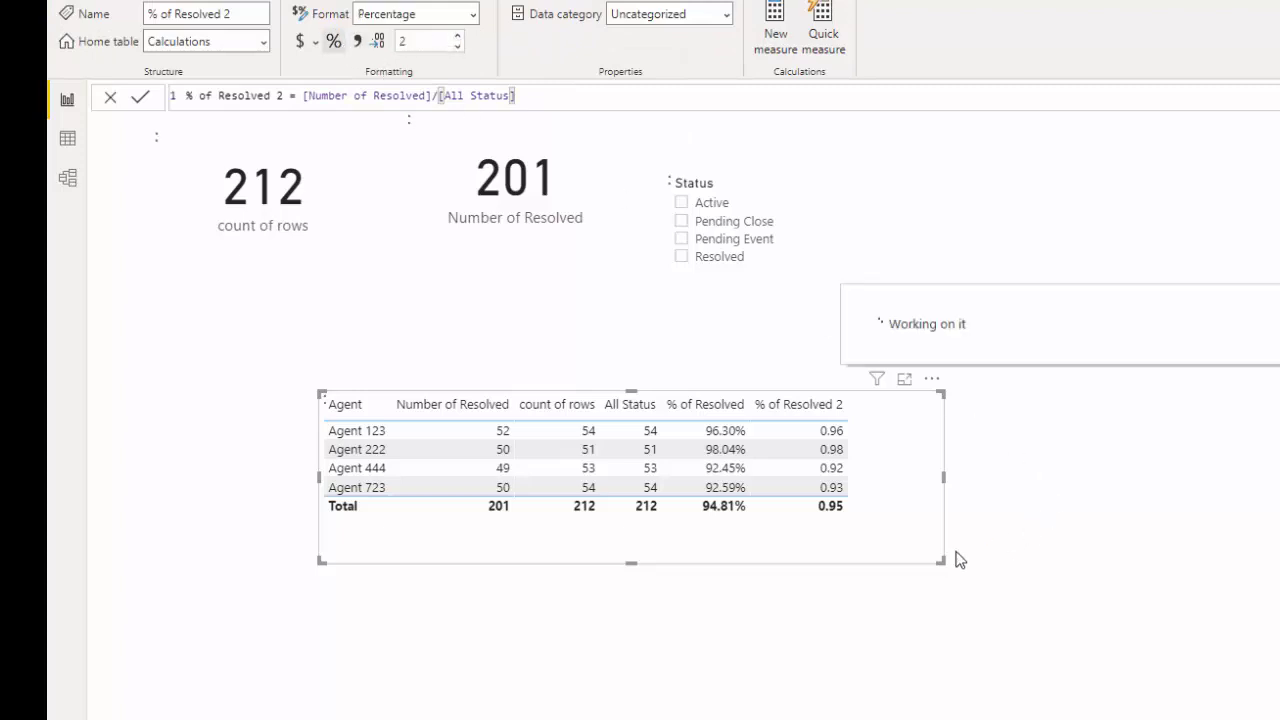
pyautogui.click(766, 277)
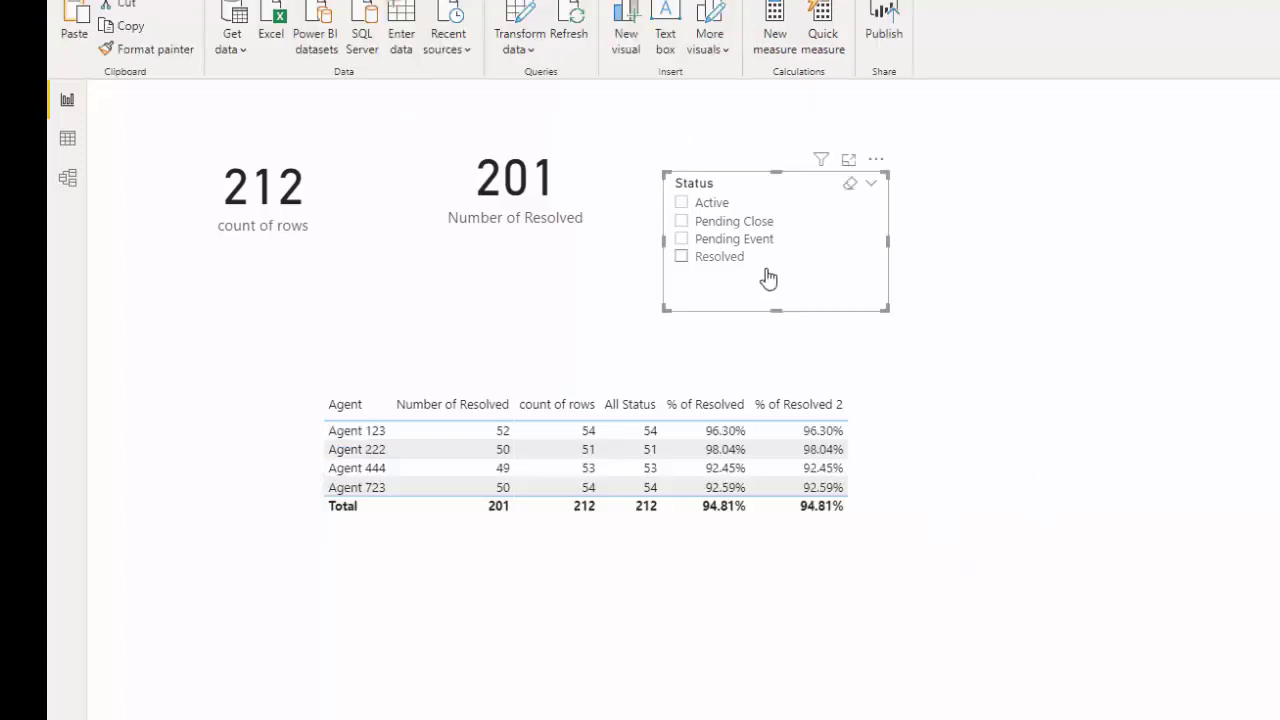
pyautogui.click(1033, 589)
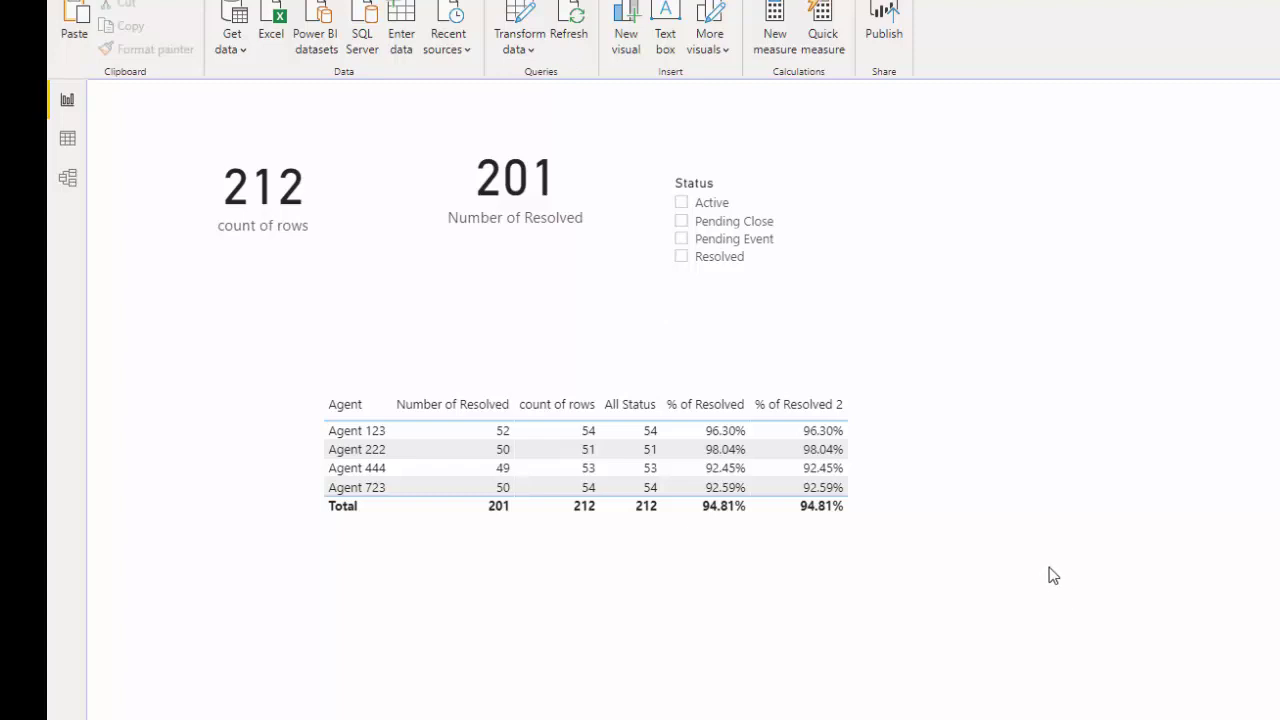